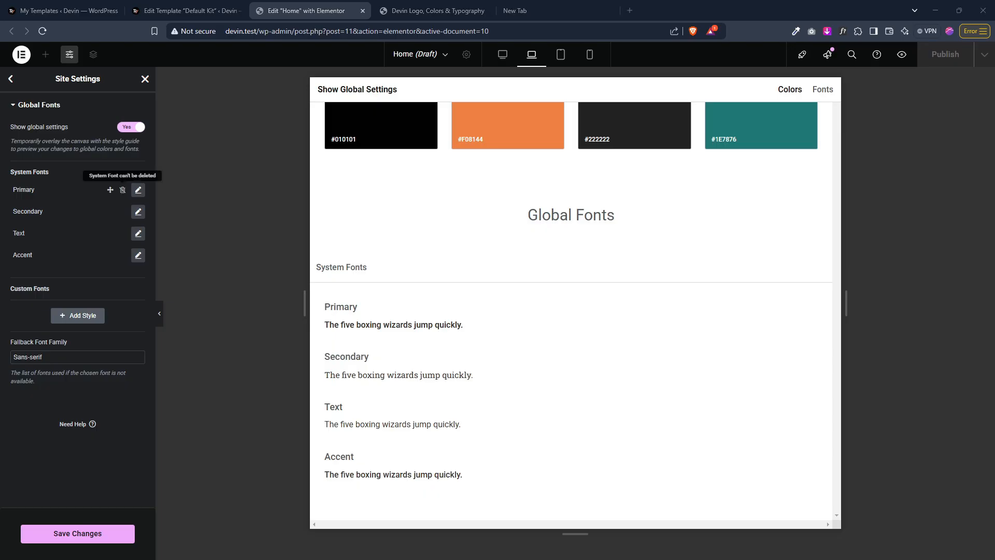
# Step: Rename the Primary system font to "Normal Body Text"
pyautogui.doubleClick(24, 190)
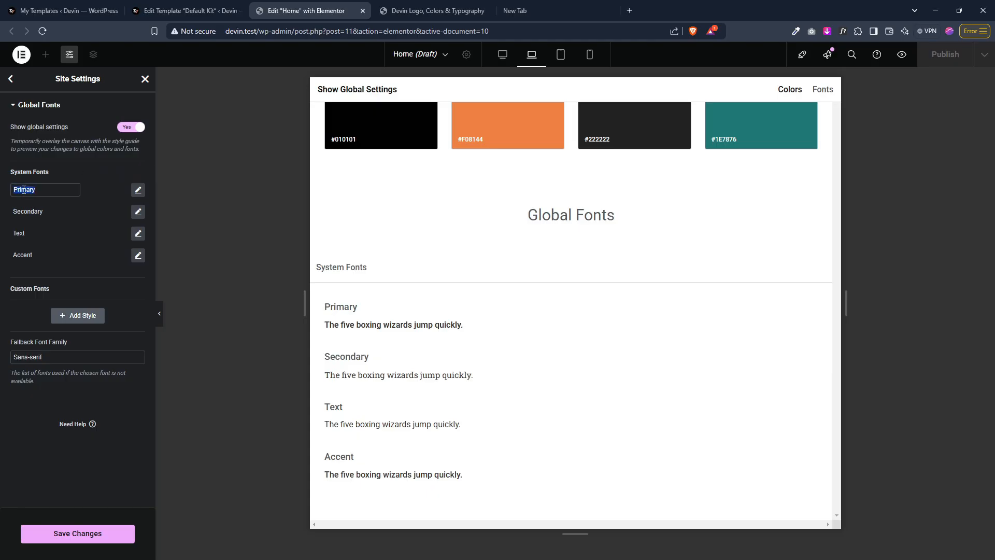
pyautogui.write('Normal Body Test')
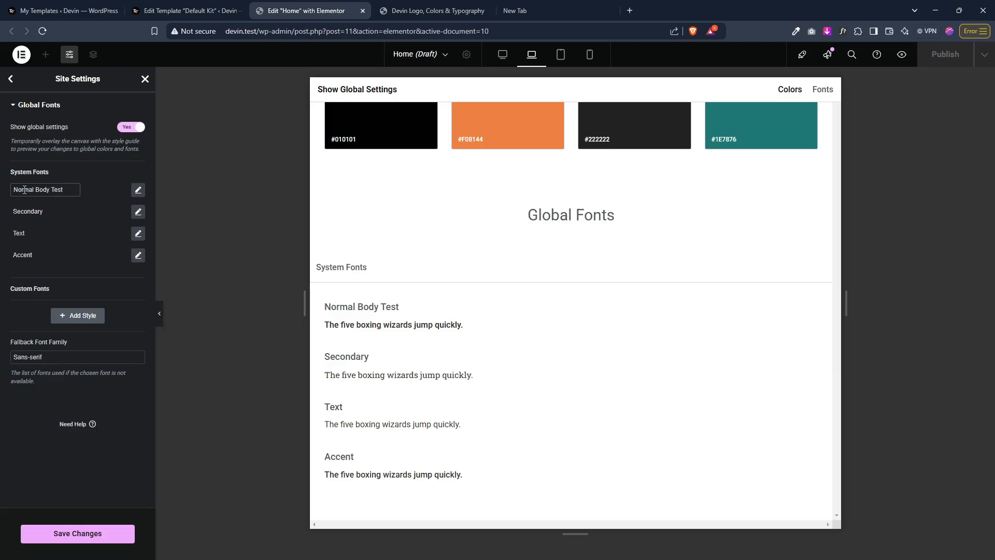
pyautogui.write('x')
# Step: Rename the Secondary system font to "Bold Body Text"
pyautogui.doubleClick(33, 215)
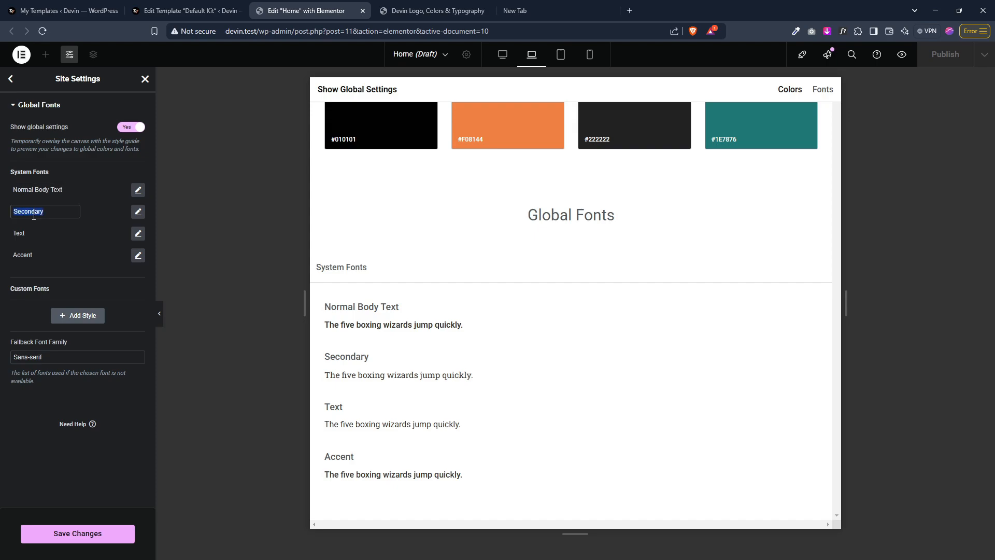
pyautogui.write('Bold Body Text')
# Step: Rename the Text system font to "Small Body Text"
pyautogui.doubleClick(22, 236)
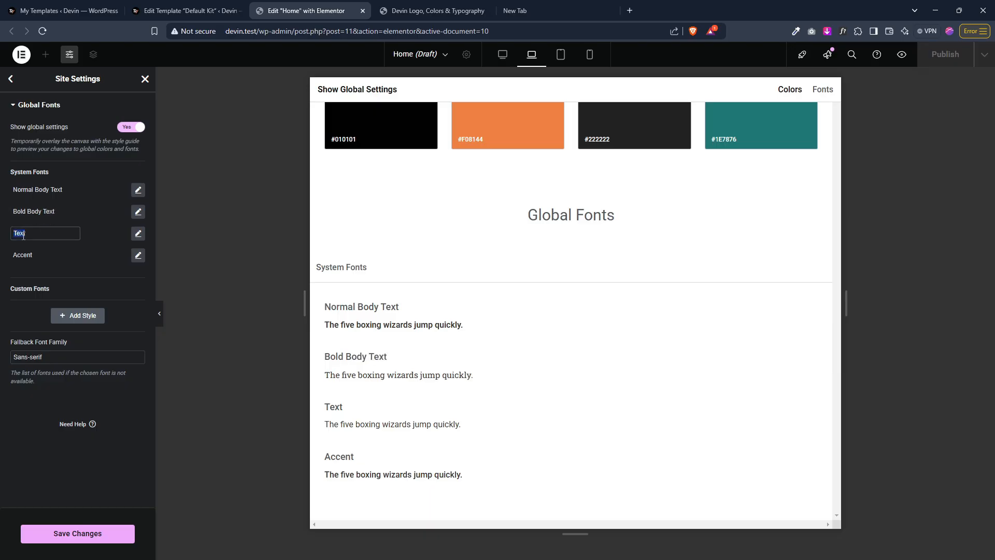
pyautogui.write('Small Body Tex')
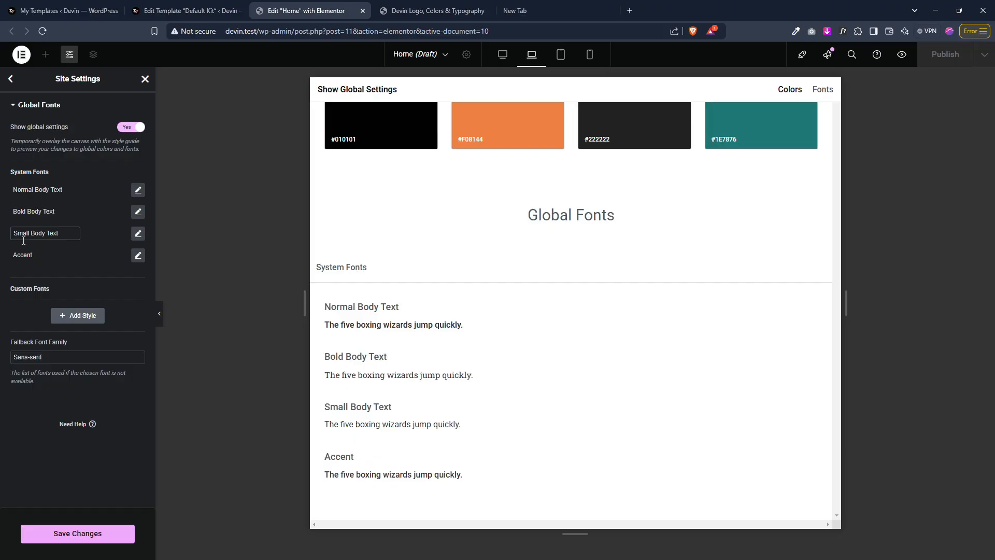
# Step: Rename the Accent system font to "Tony Body Text"
pyautogui.doubleClick(23, 255)
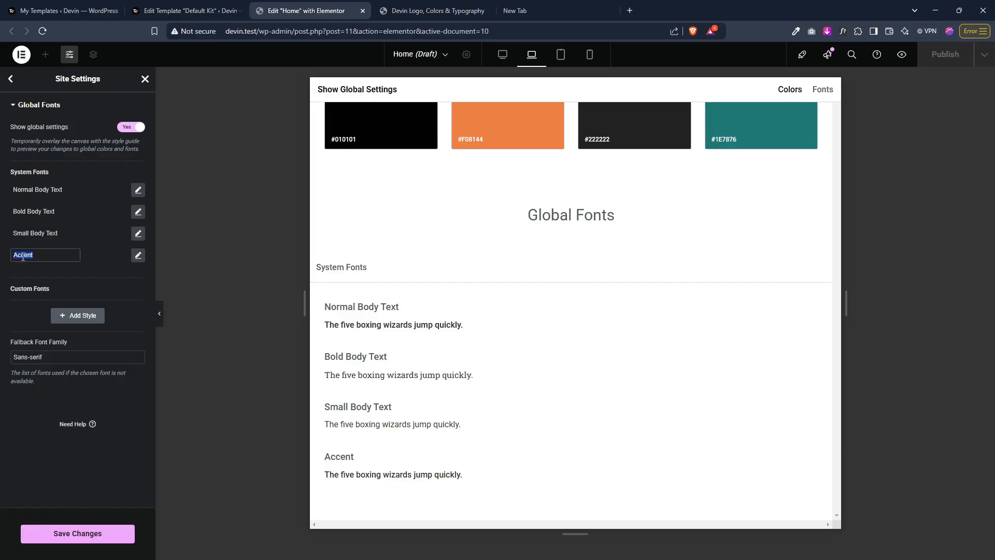
pyautogui.write('Tony Body Text')
pyautogui.press('Return')
# Step: Search the web for "px to rem" in a new tab
pyautogui.click(525, 10)
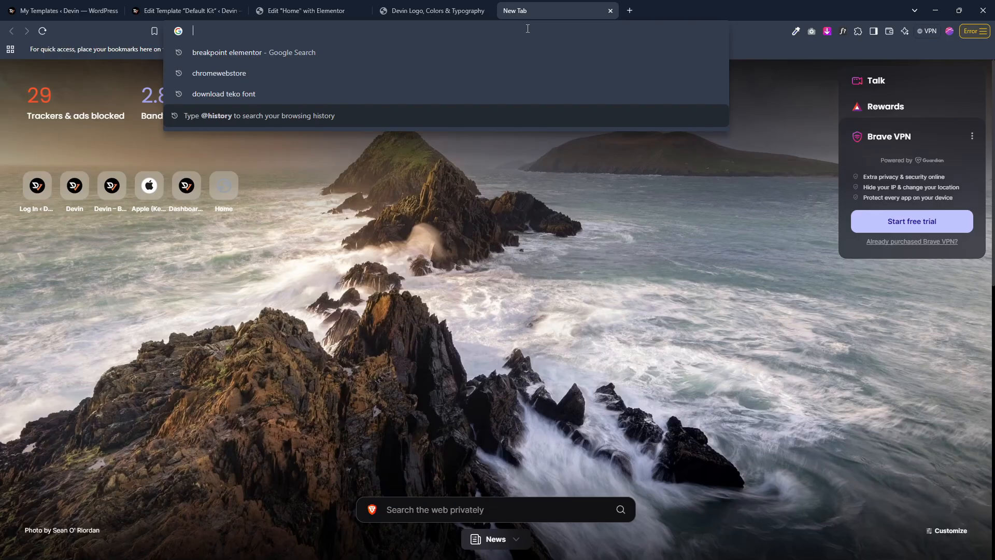
pyautogui.write('px t')
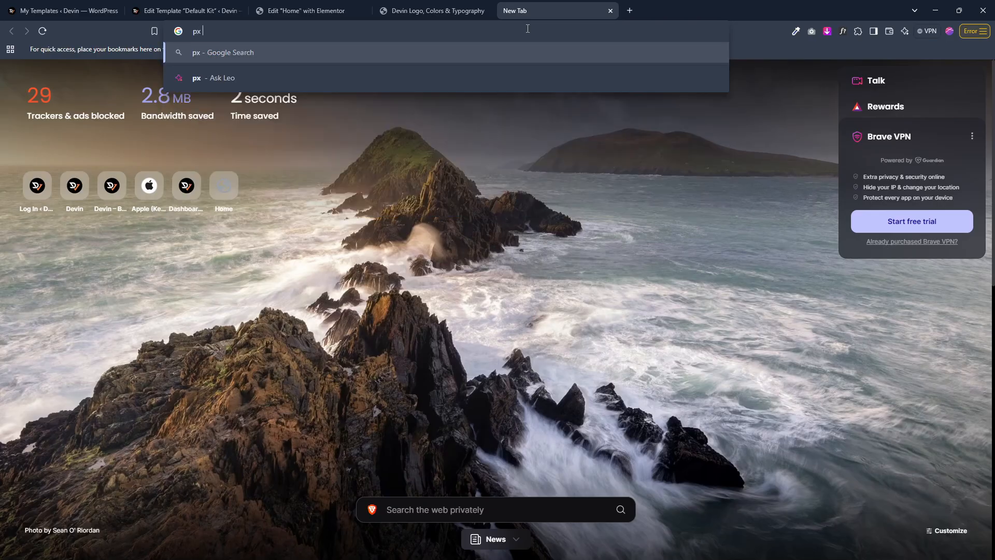
pyautogui.write('o rem')
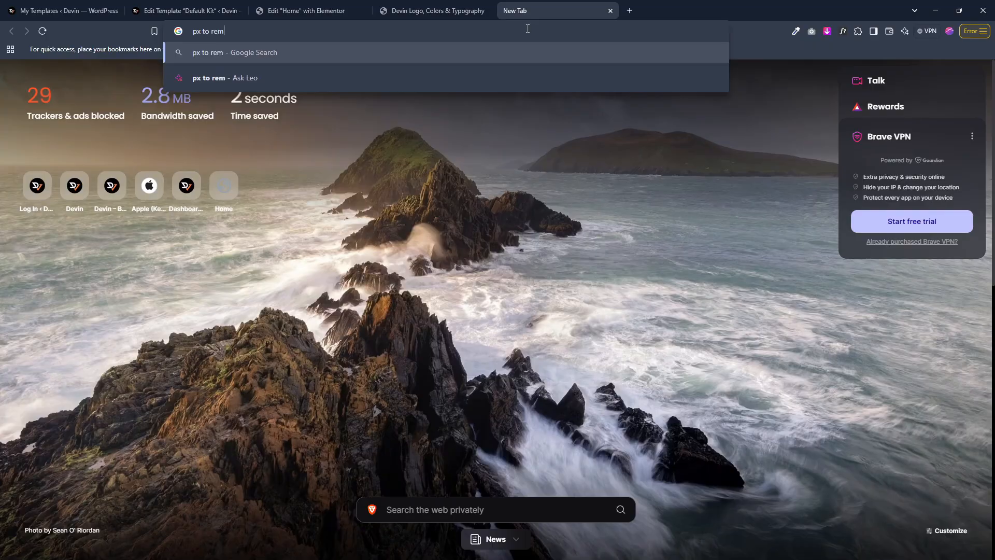
pyautogui.press('Return')
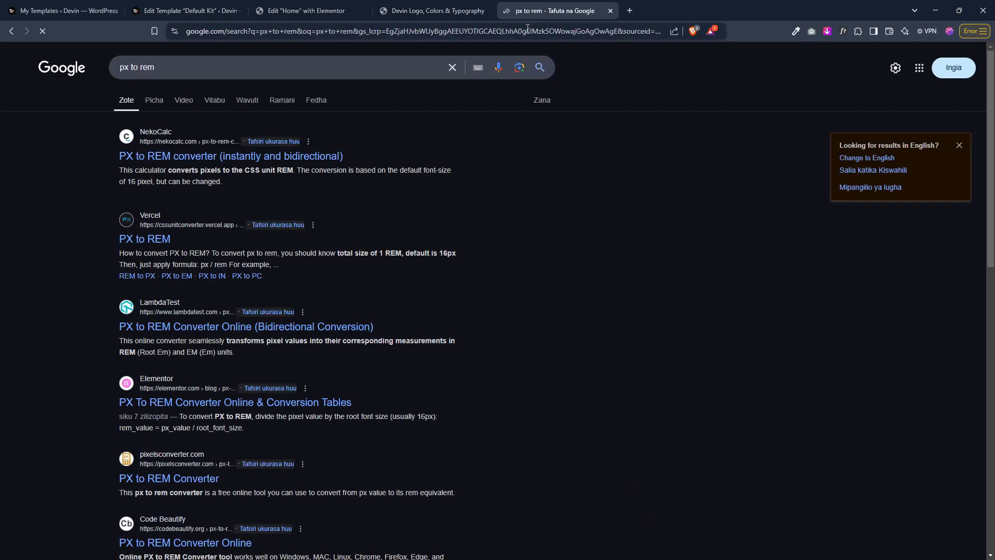
# Step: Open the NekoCalc PX to REM converter and convert 16 px and 20 px to rem
pyautogui.click(253, 156)
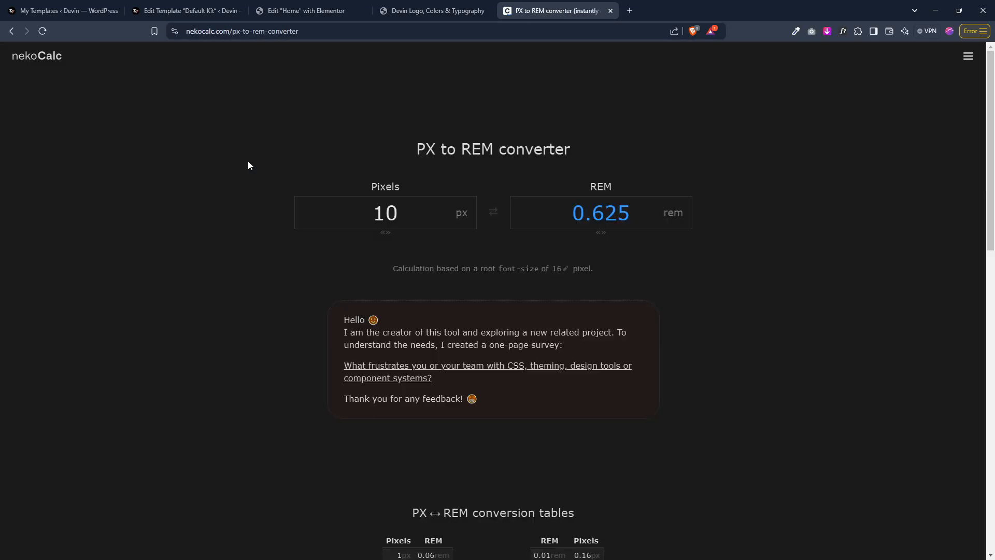
pyautogui.doubleClick(386, 211)
pyautogui.write('16')
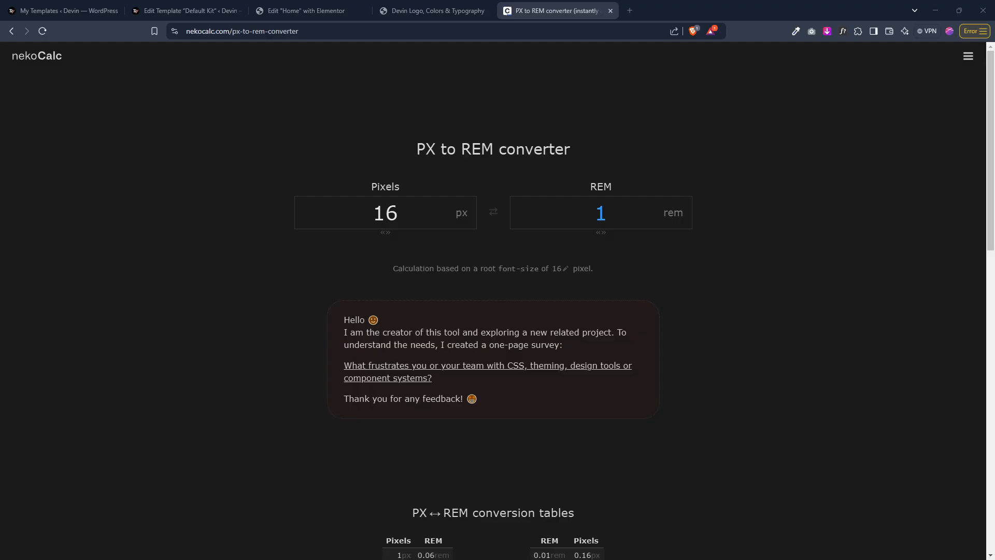
pyautogui.moveTo(385, 213)
pyautogui.mouseDown()
pyautogui.moveTo(406, 216)
pyautogui.moveTo(370, 210)
pyautogui.mouseUp()
pyautogui.write('8')
pyautogui.write('20')
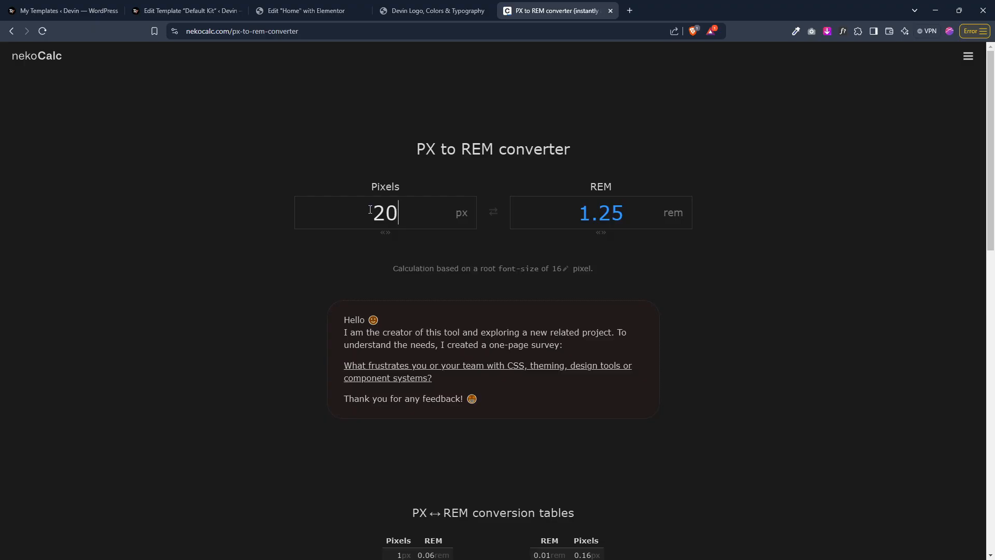
# Step: Check the brand guide's typography page and set the Normal Body Text font family to Space Grotesk
pyautogui.click(409, 4)
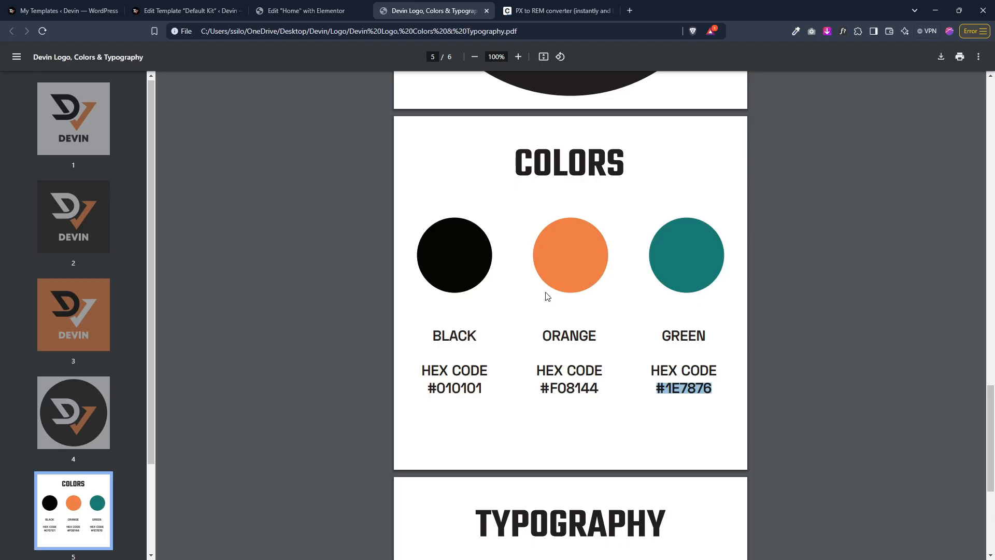
pyautogui.scroll(-5, 547, 296)
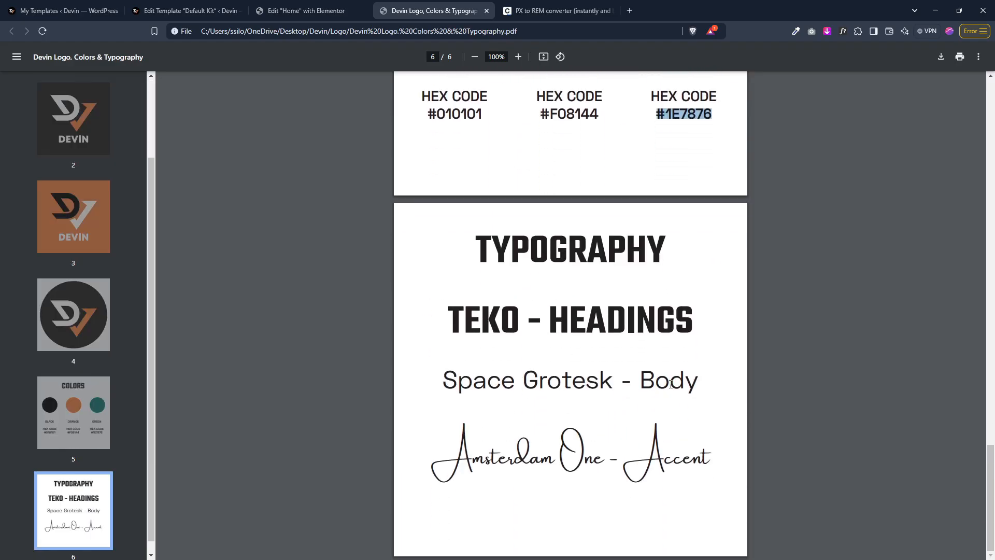
pyautogui.click(306, 10)
pyautogui.click(137, 191)
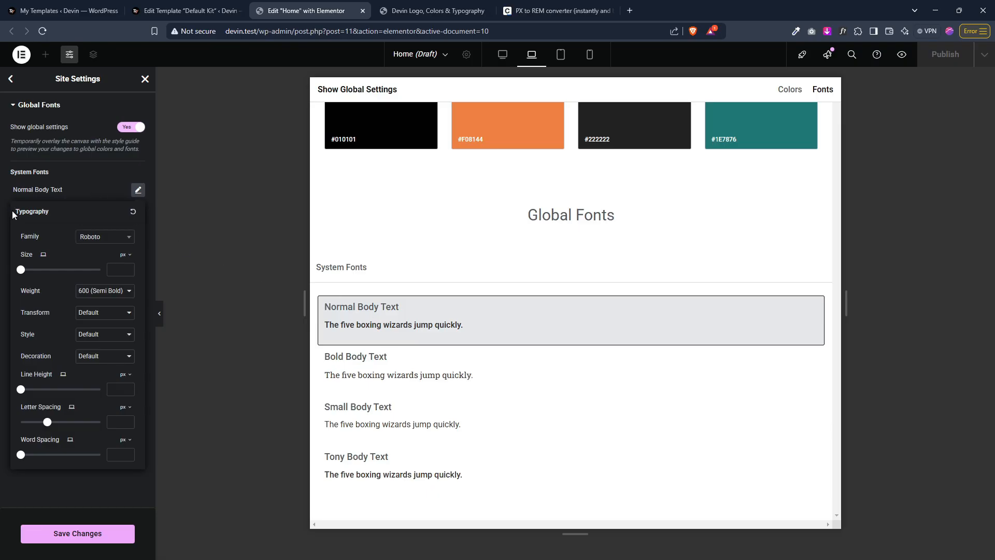
pyautogui.click(127, 240)
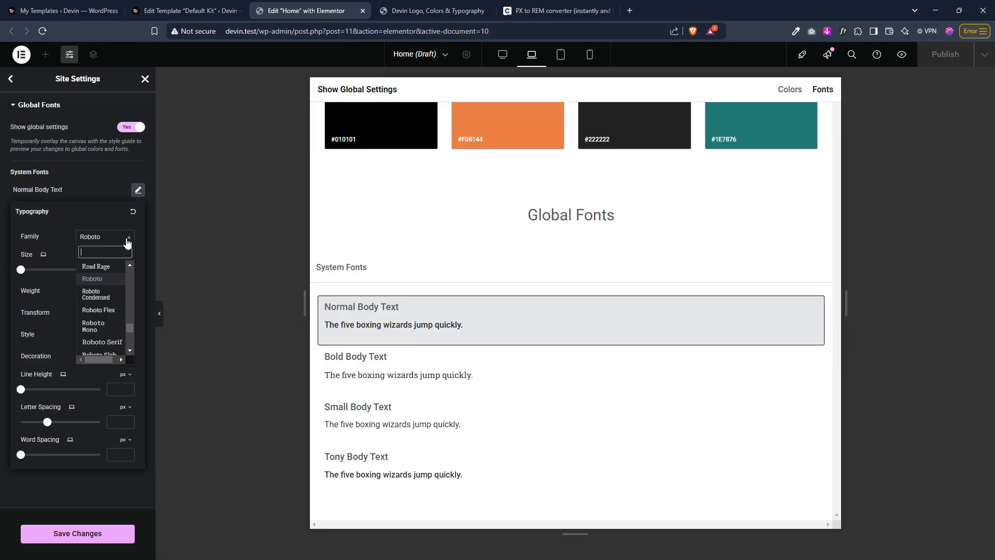
pyautogui.write('space')
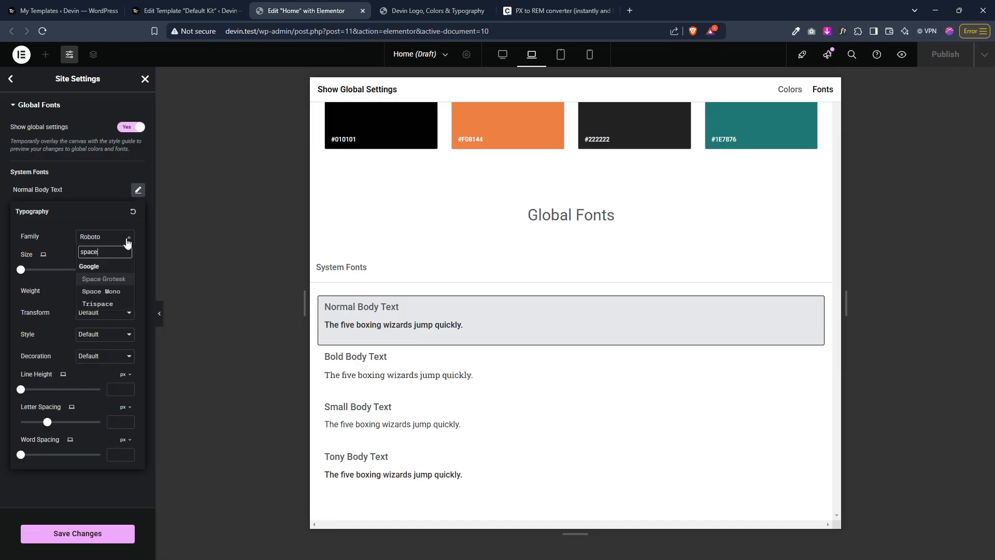
pyautogui.click(120, 280)
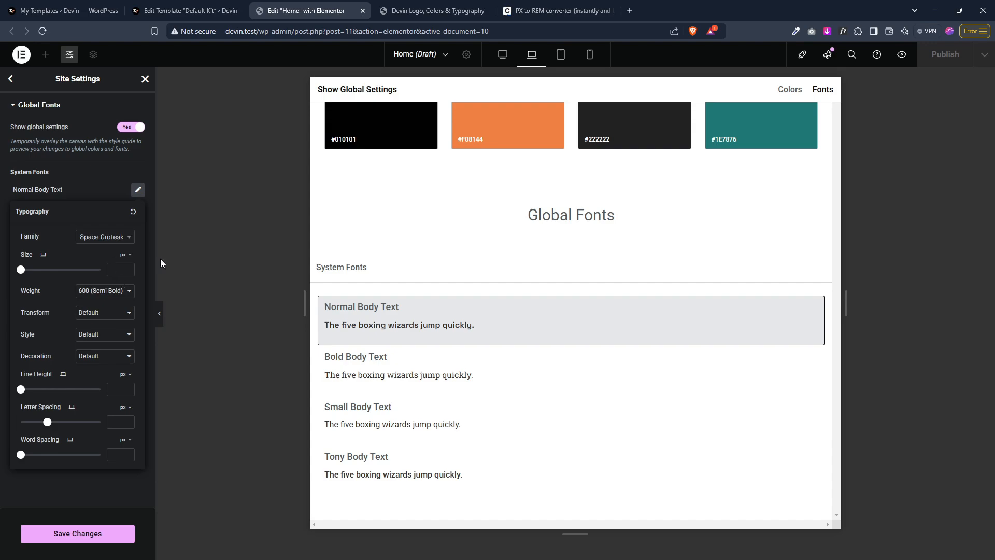
# Step: Set the Normal Body Text font size to 1.25 rem
pyautogui.click(503, 58)
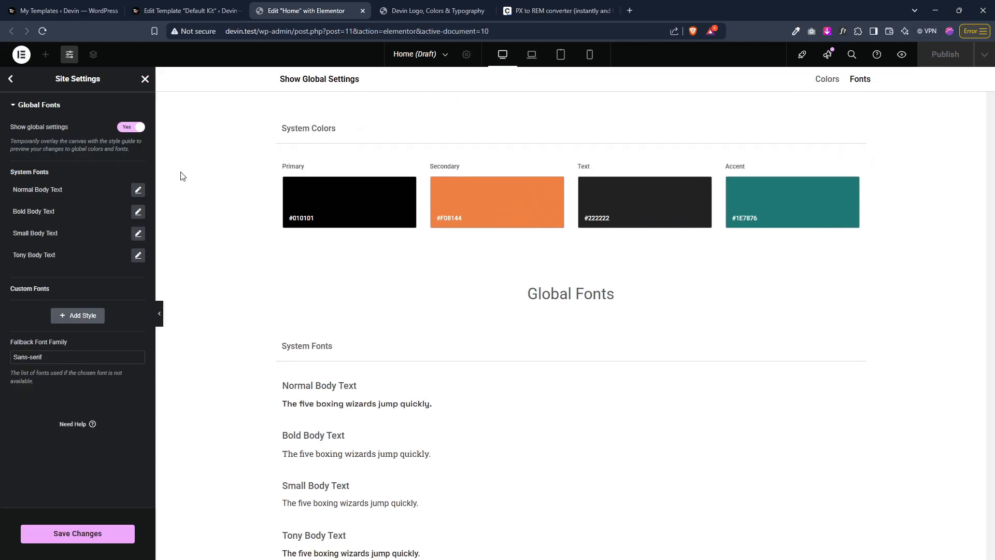
pyautogui.click(138, 190)
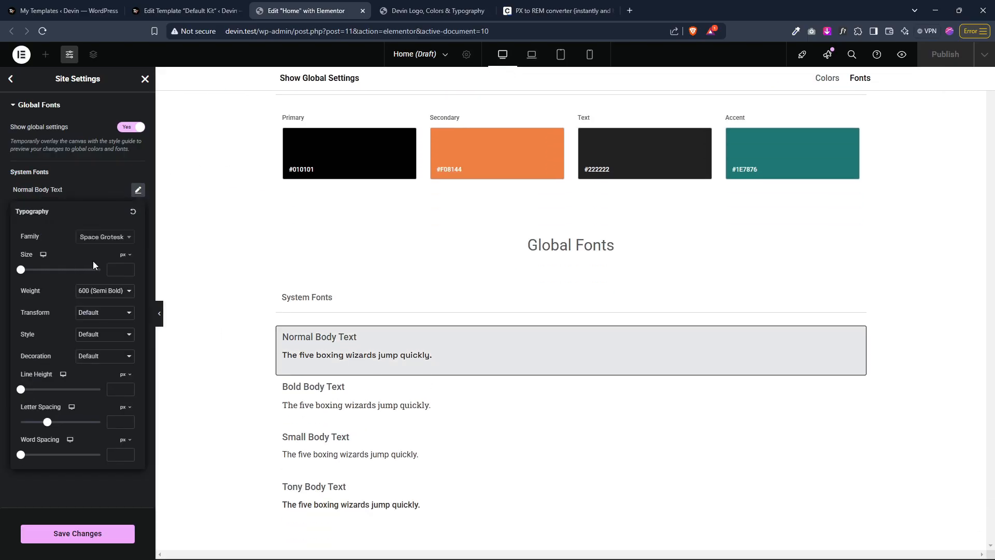
pyautogui.moveTo(131, 259)
pyautogui.click(126, 289)
pyautogui.hotkey('ctrl', 'Tab')
pyautogui.hotkey('ctrl', 'Tab')
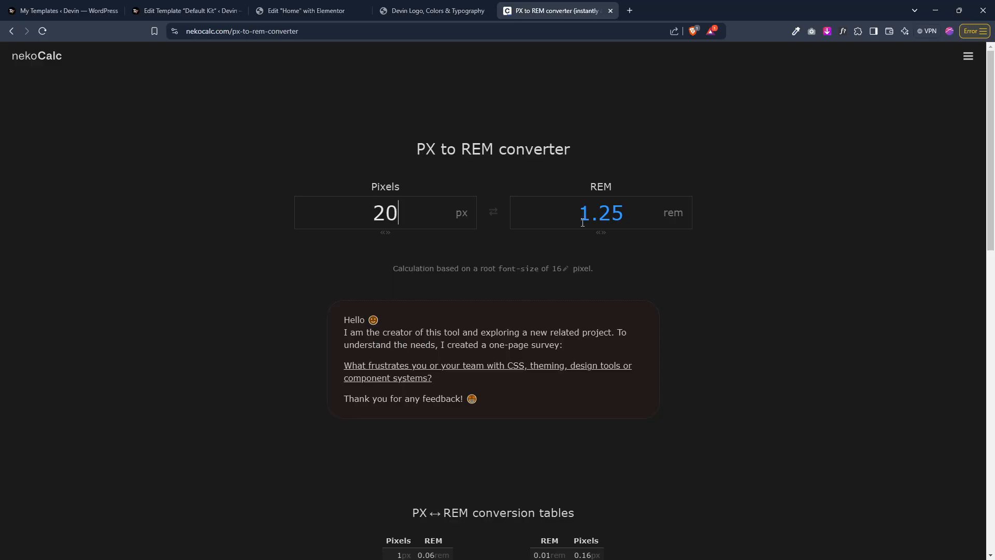
pyautogui.click(317, 9)
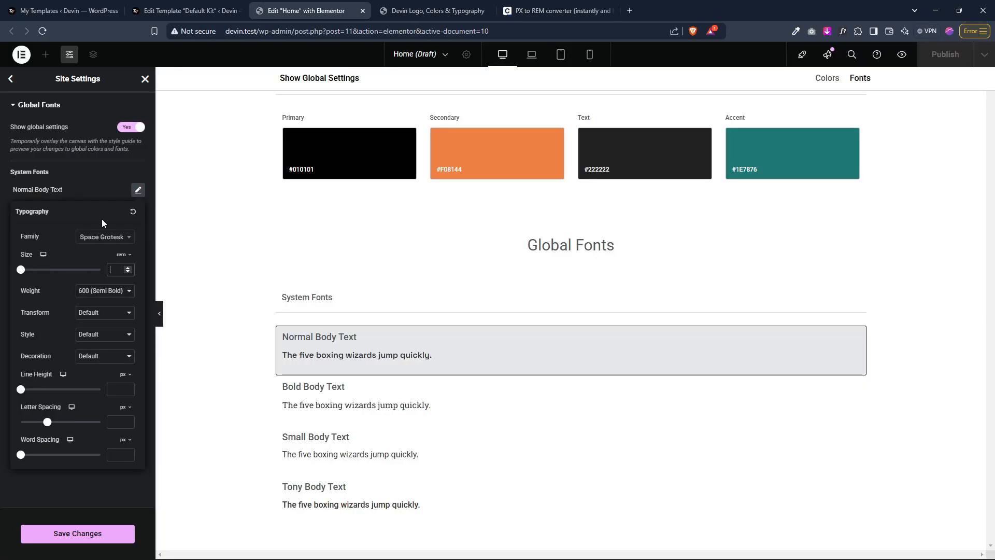
pyautogui.write('1.25')
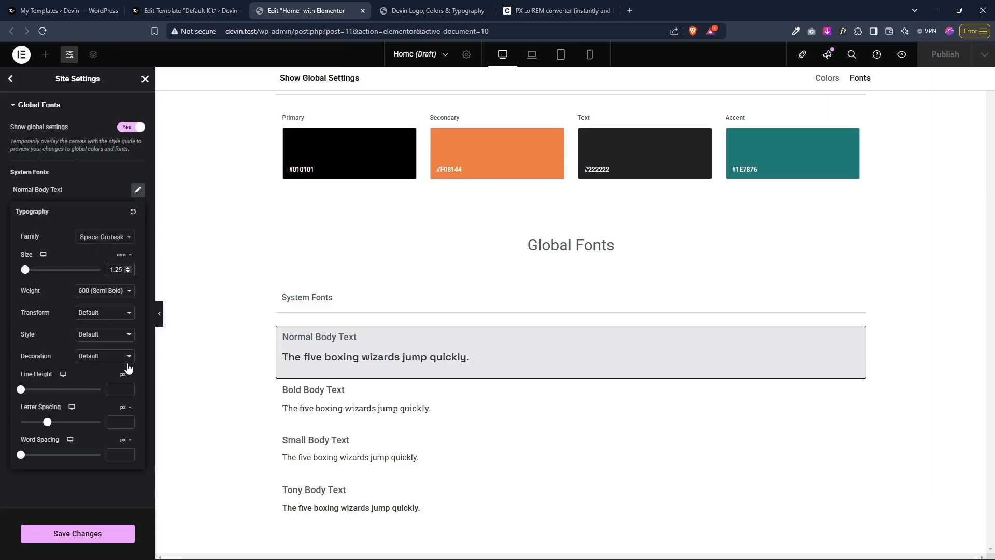
# Step: Set the Normal Body Text weight to 400 (Normal) and its line height to 1.2 rem
pyautogui.click(116, 291)
pyautogui.click(124, 342)
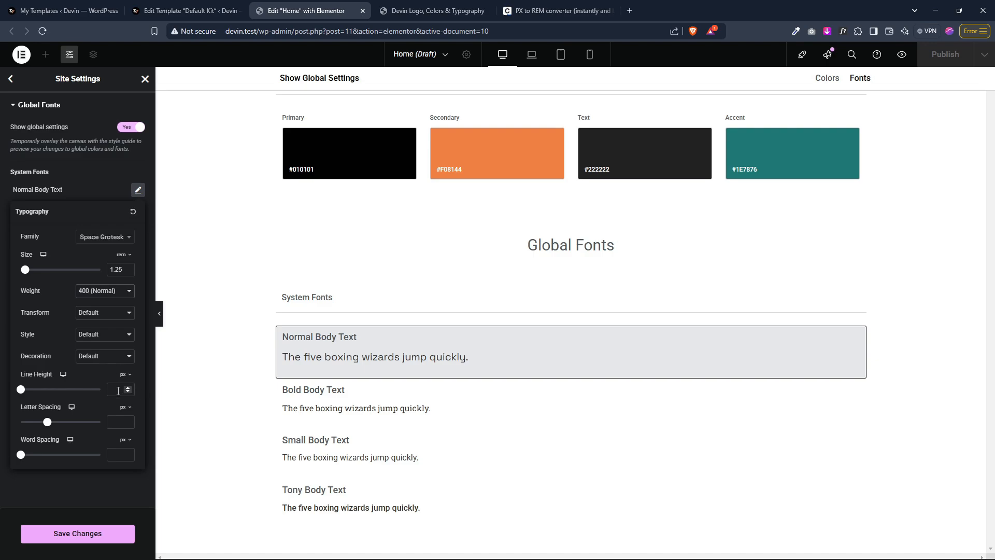
pyautogui.click(123, 373)
pyautogui.click(122, 405)
pyautogui.write('1.2')
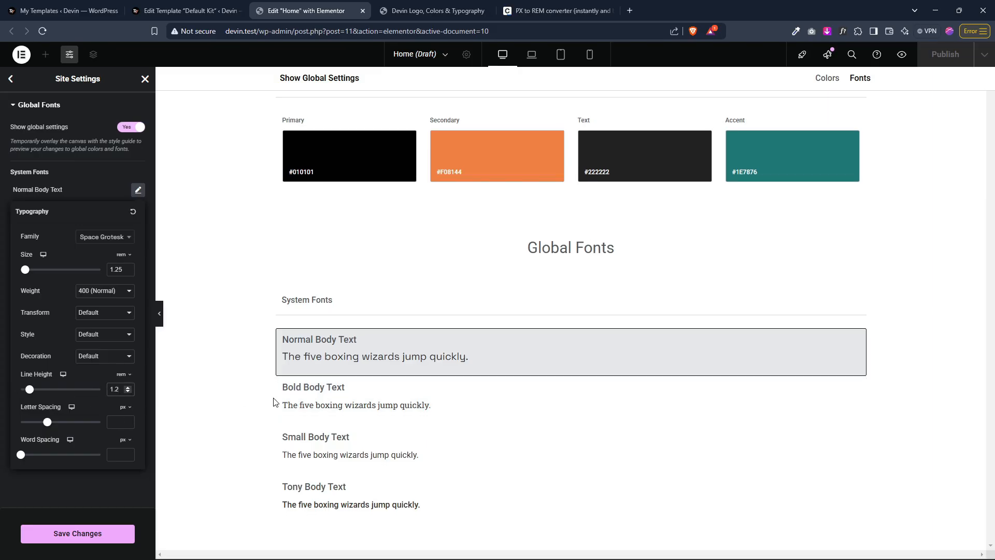
# Step: Set the Bold Body Text font family to Space Grotesk
pyautogui.click(95, 186)
pyautogui.click(138, 211)
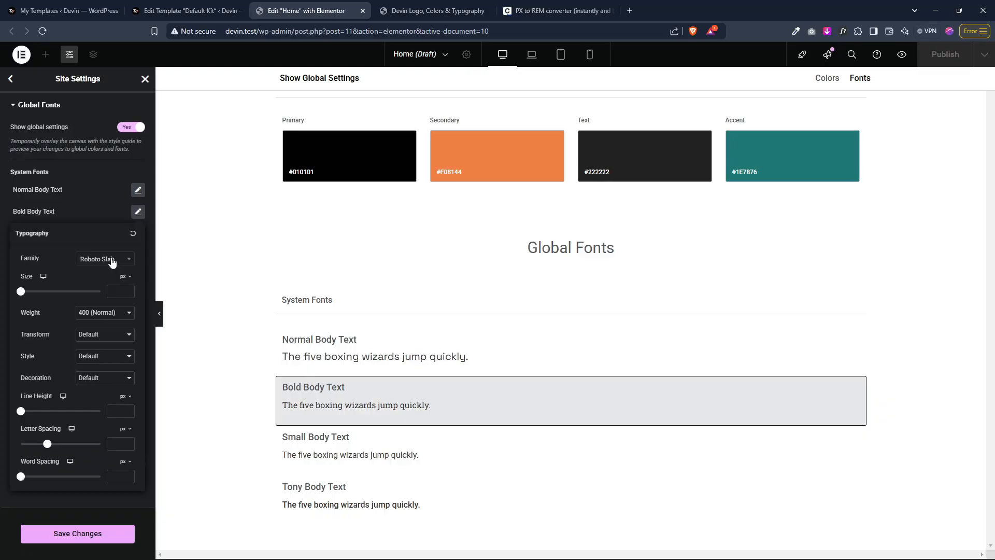
pyautogui.click(114, 261)
pyautogui.write('space')
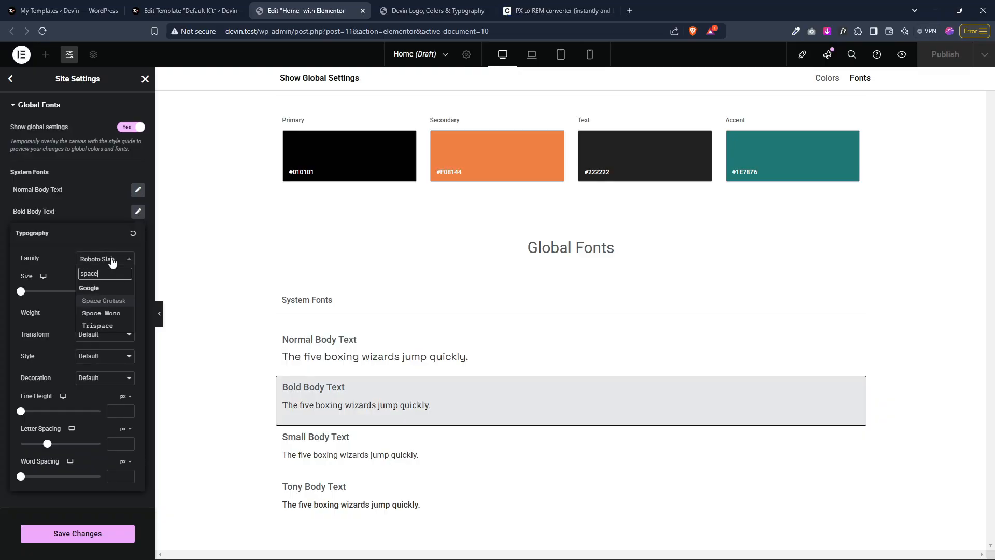
pyautogui.click(118, 313)
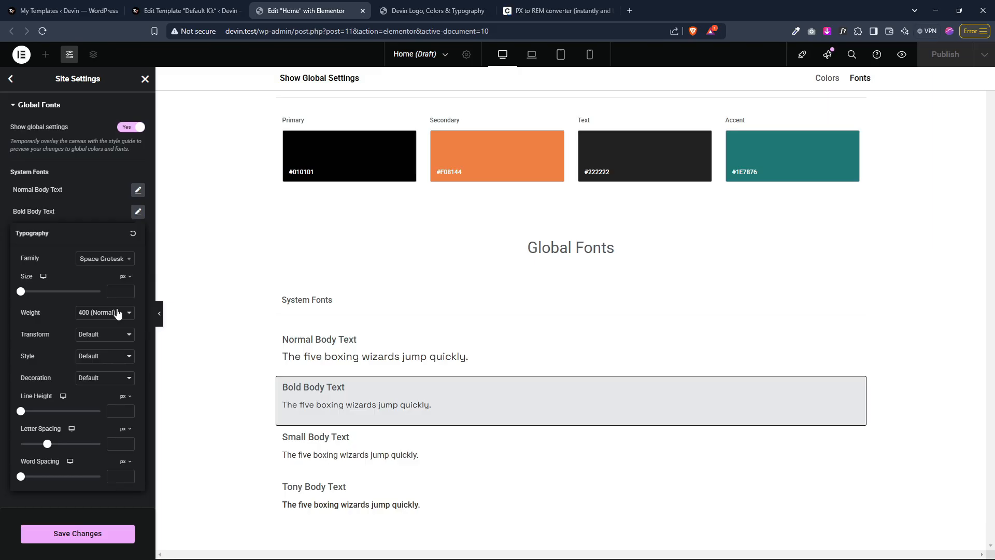
# Step: Set the Bold Body Text weight to 600 (Semi Bold) and its line height to 1.2 rem
pyautogui.click(120, 394)
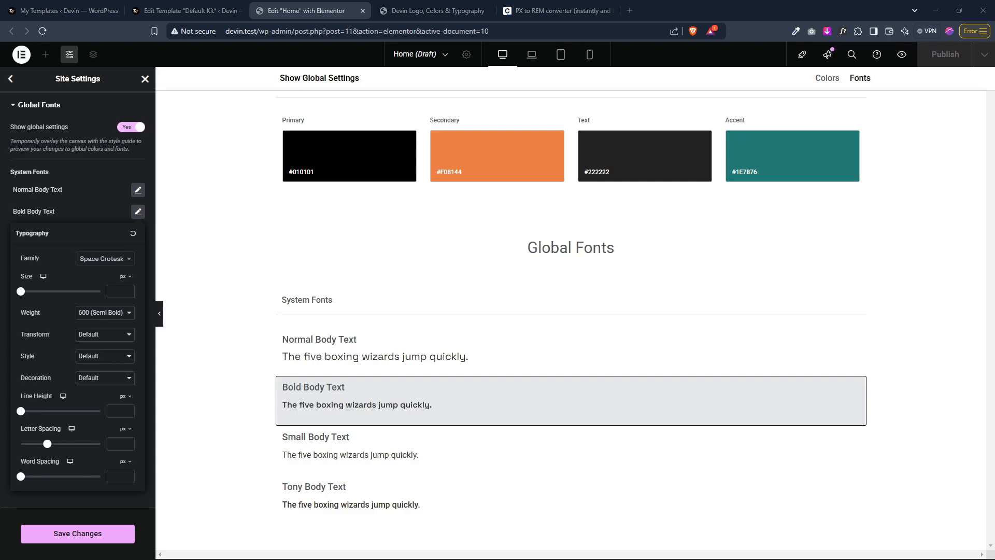
pyautogui.click(124, 396)
pyautogui.click(126, 426)
pyautogui.click(118, 413)
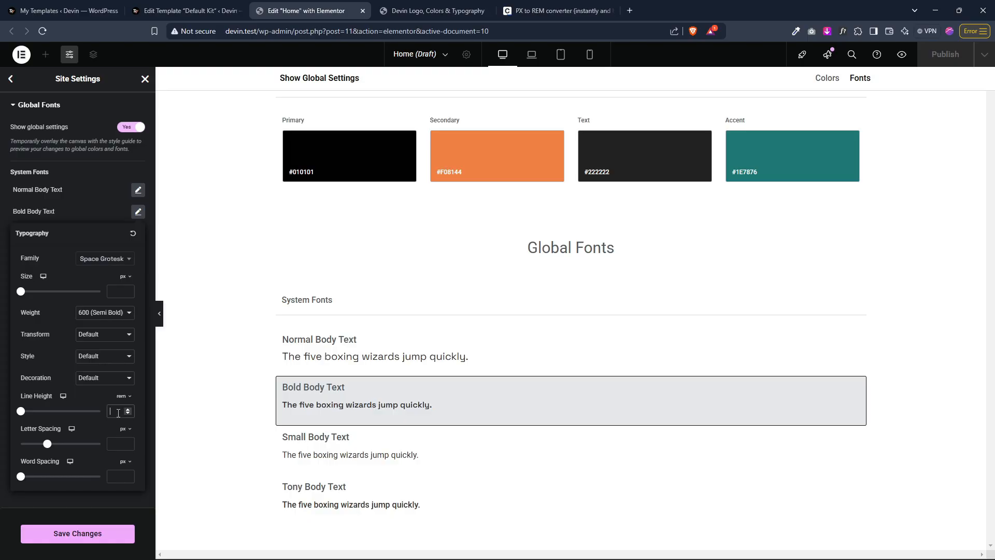
pyautogui.write('1.2')
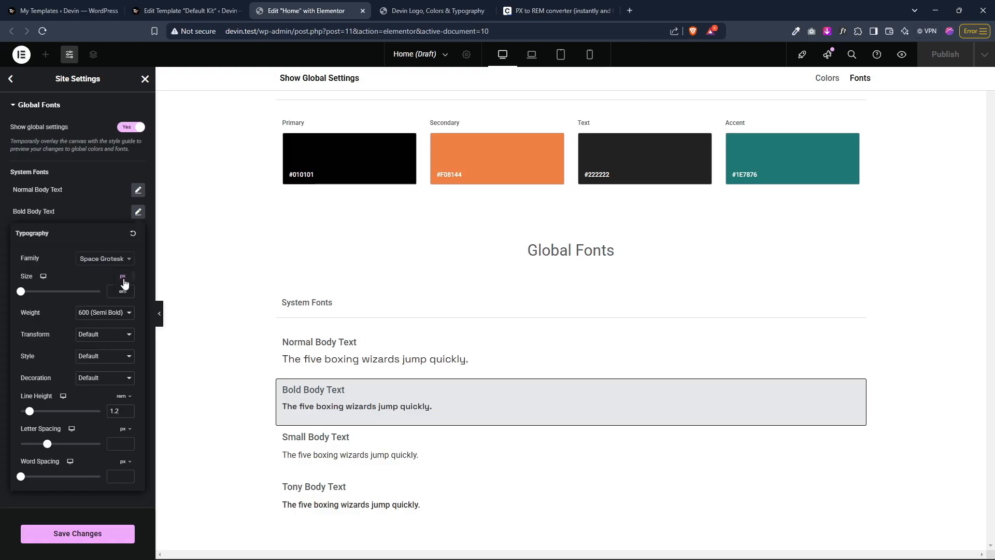
# Step: Set the Bold Body Text font size to 1.25 rem
pyautogui.click(123, 278)
pyautogui.click(123, 306)
pyautogui.click(117, 294)
pyautogui.write('1.')
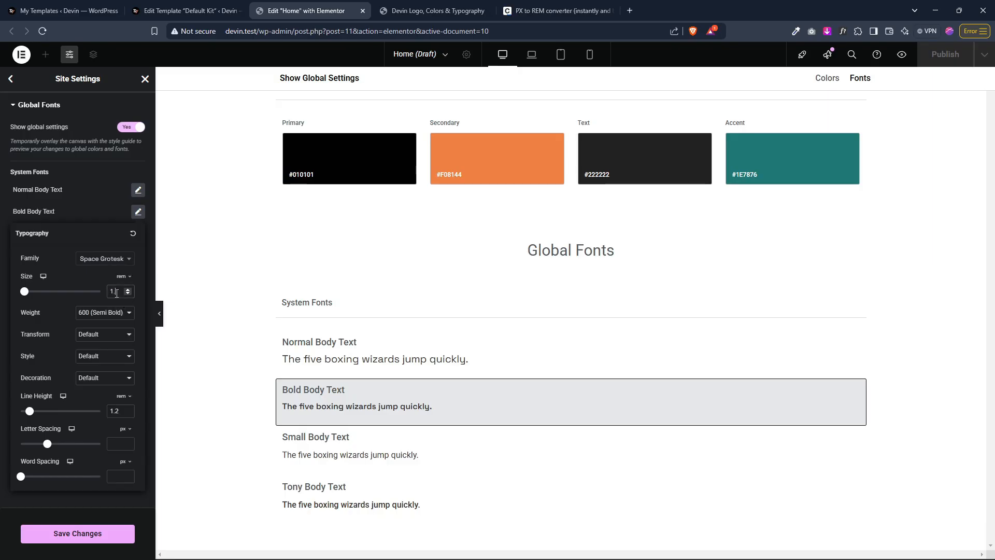
pyautogui.click(565, 7)
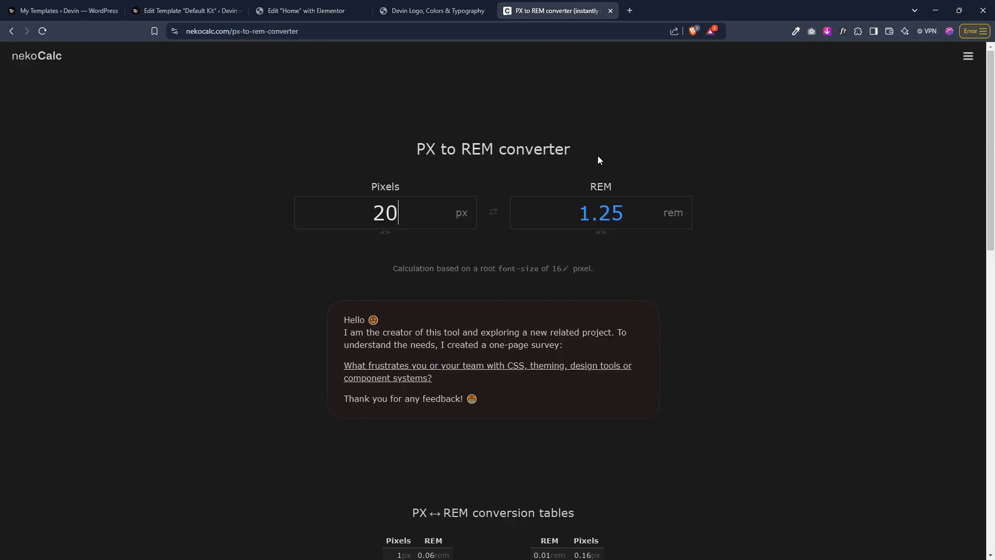
pyautogui.click(306, 11)
pyautogui.write('25')
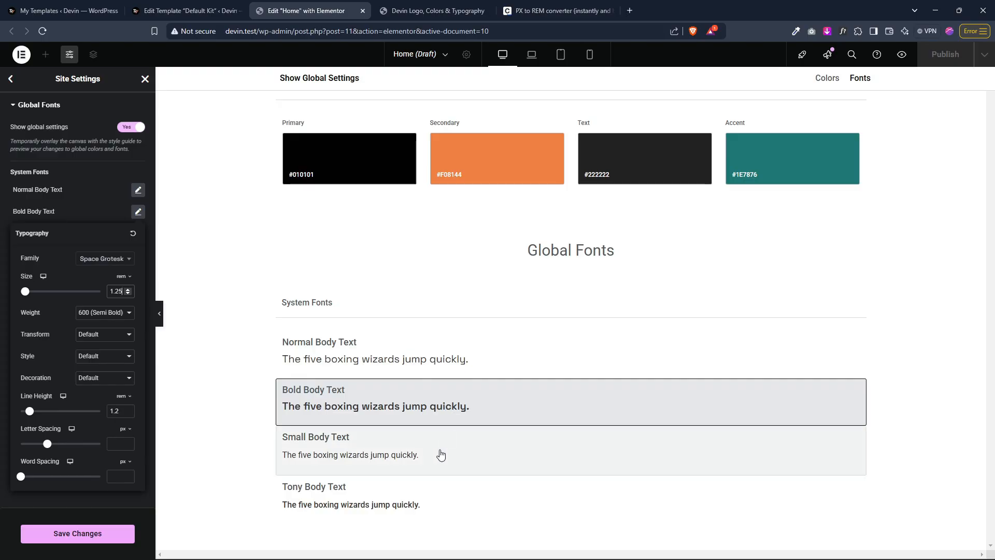
pyautogui.click(102, 197)
pyautogui.click(586, 7)
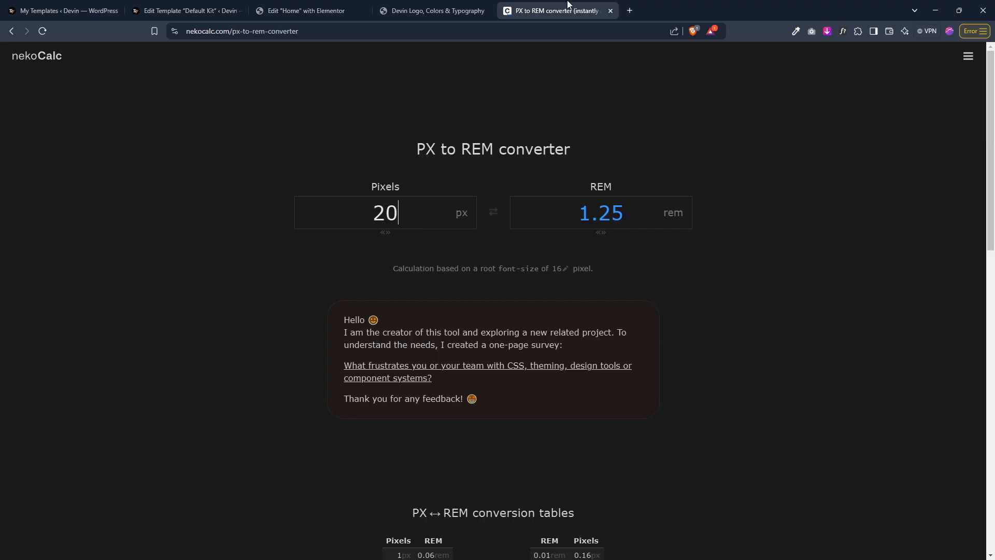
# Step: Convert 18 px to rem in the PX to REM converter and copy the rem result
pyautogui.moveTo(587, 8); pyautogui.dragTo(435, 9)
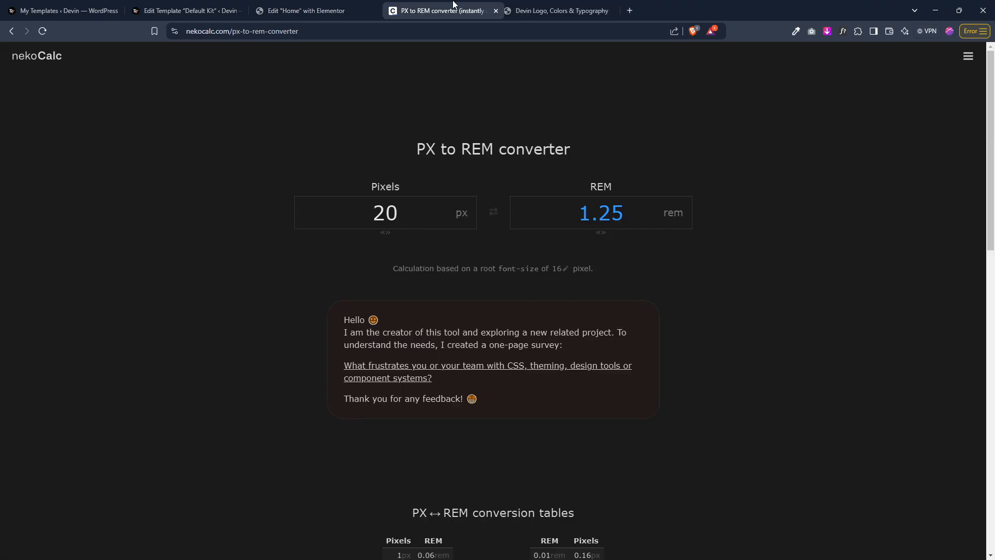
pyautogui.doubleClick(390, 214)
pyautogui.write('18')
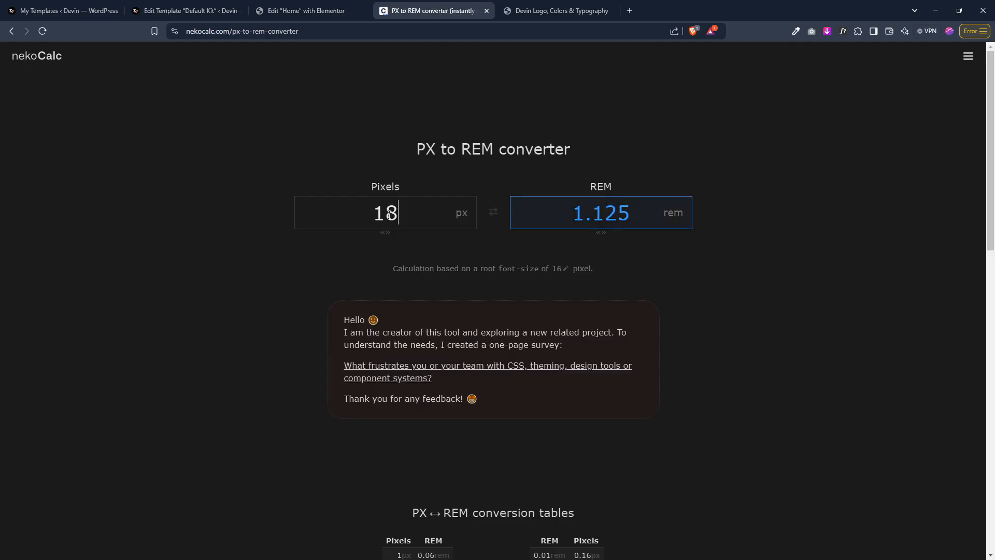
pyautogui.doubleClick(603, 218)
pyautogui.hotkey('ctrl', 'c')
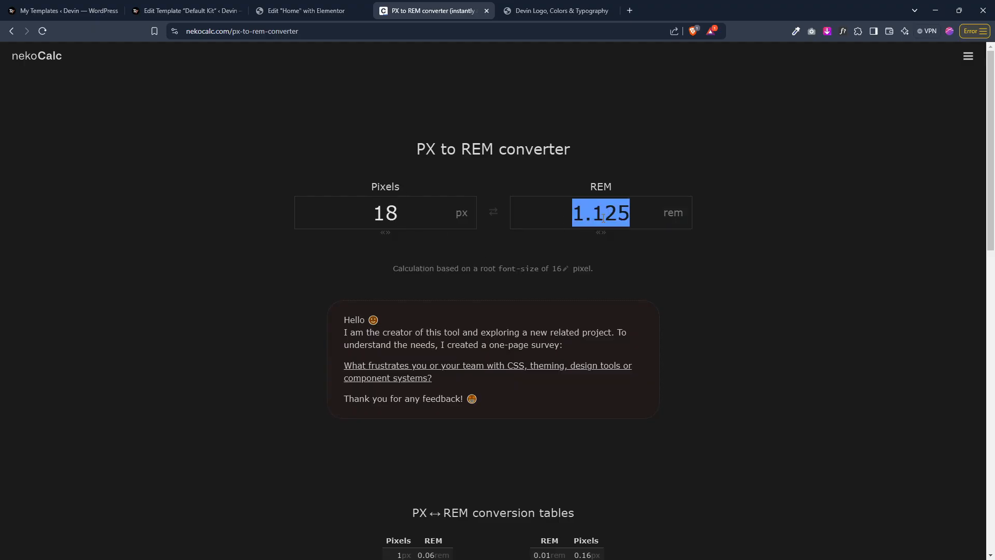
pyautogui.click(324, 7)
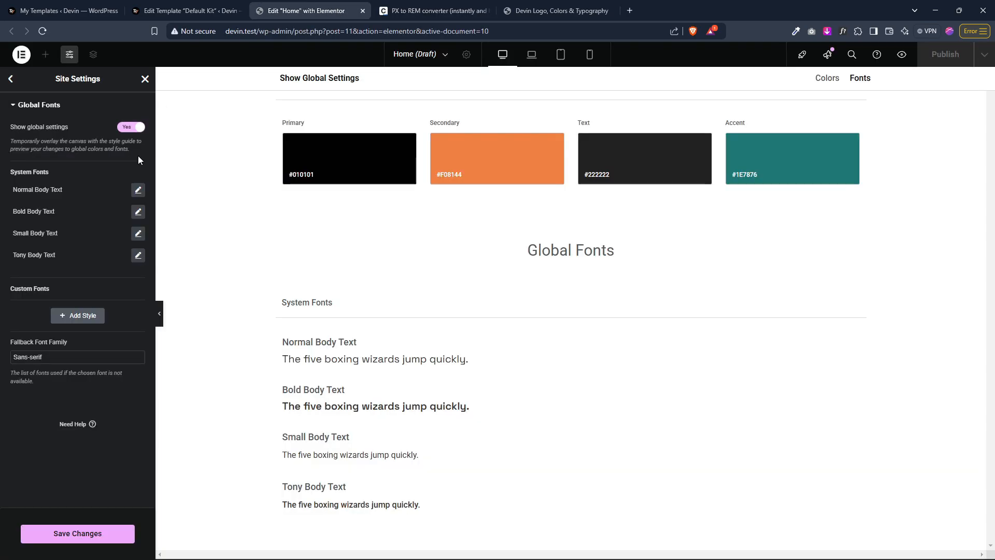
# Step: Set the Small Body Text font size to 1.125 rem
pyautogui.click(138, 234)
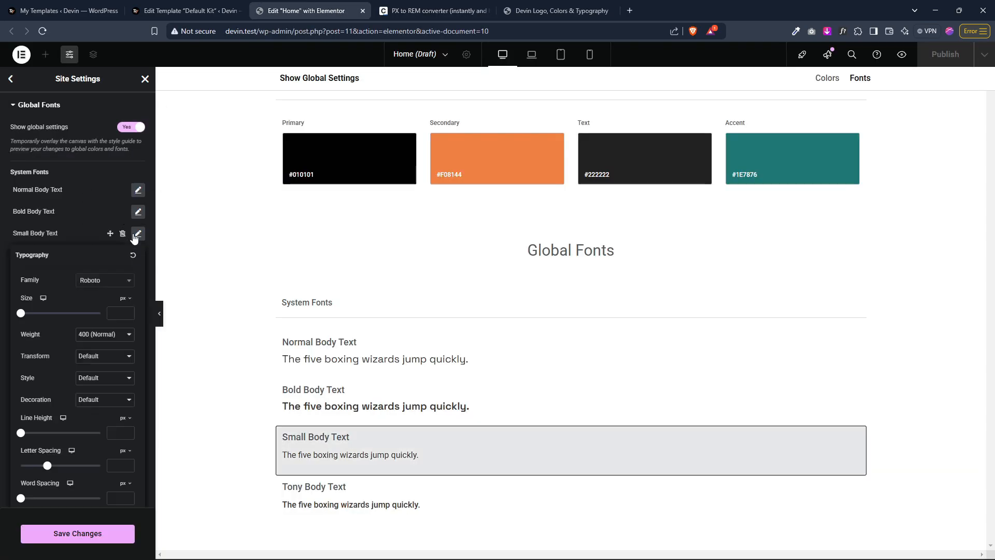
pyautogui.click(125, 299)
pyautogui.click(123, 329)
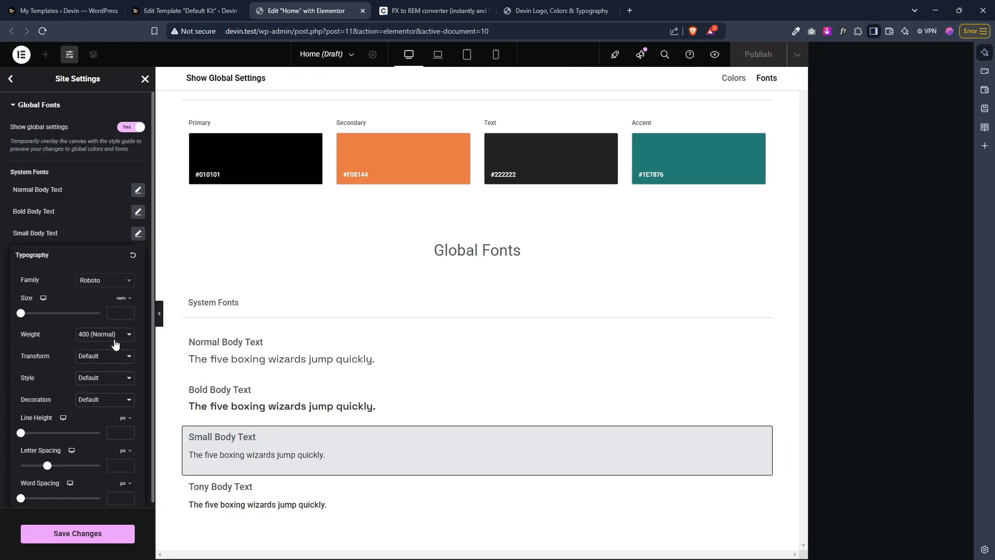
pyautogui.click(119, 315)
pyautogui.hotkey('ctrl', 'v')
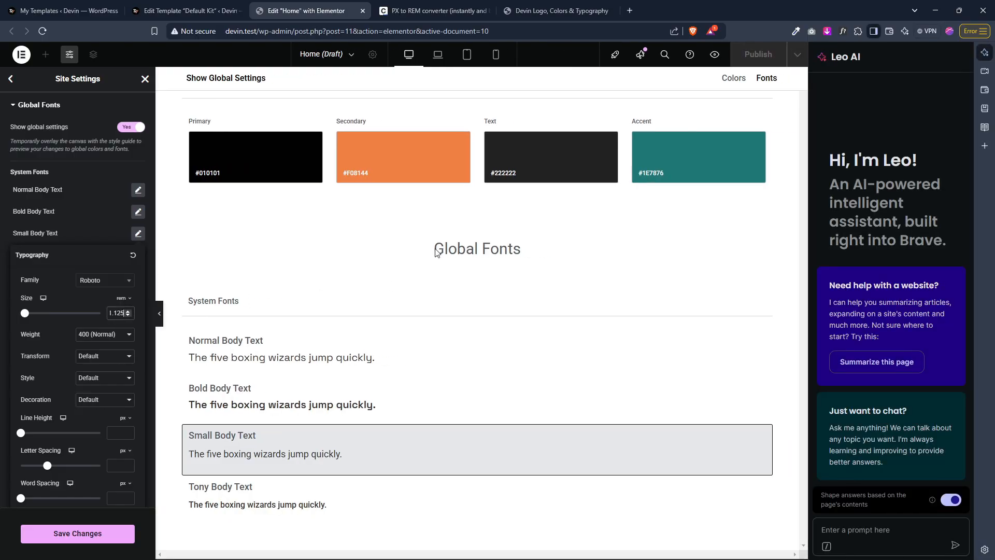
pyautogui.click(983, 57)
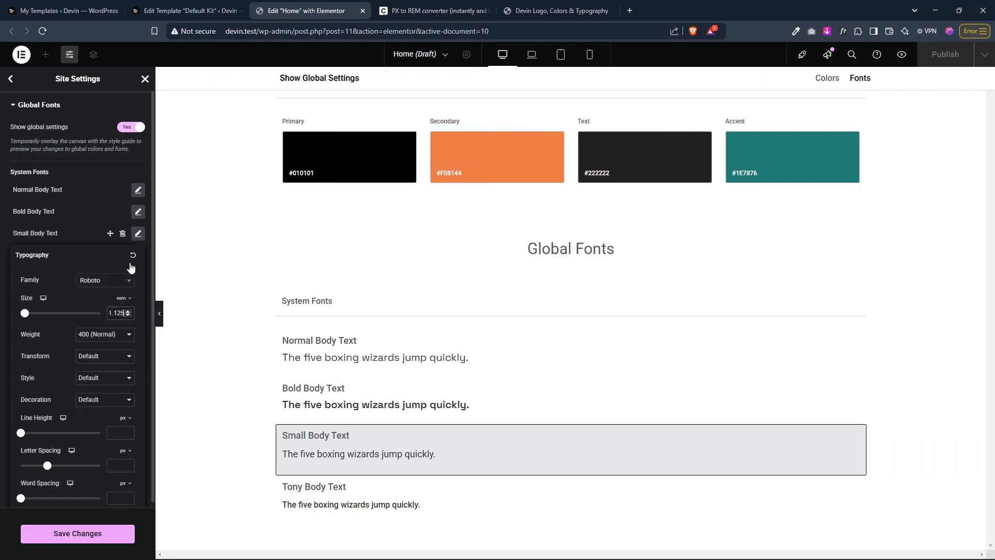
# Step: Set the Small Body Text line height to 1.2 rem
pyautogui.click(126, 418)
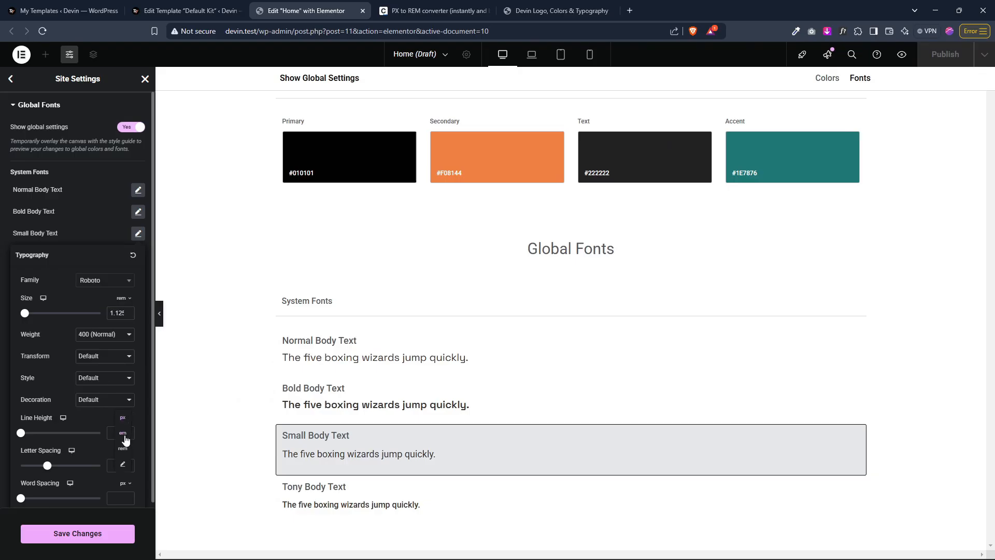
pyautogui.click(123, 448)
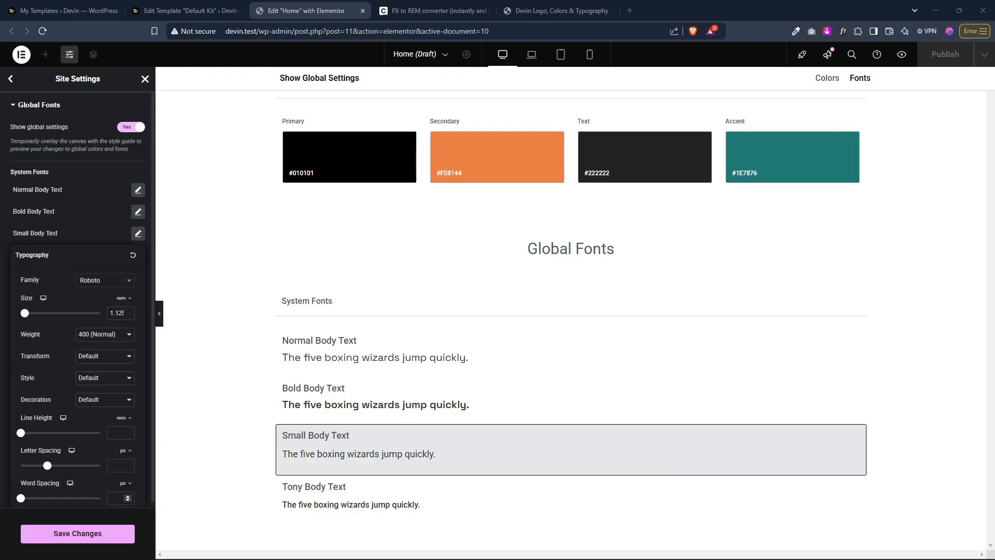
pyautogui.click(115, 434)
pyautogui.write('1.2')
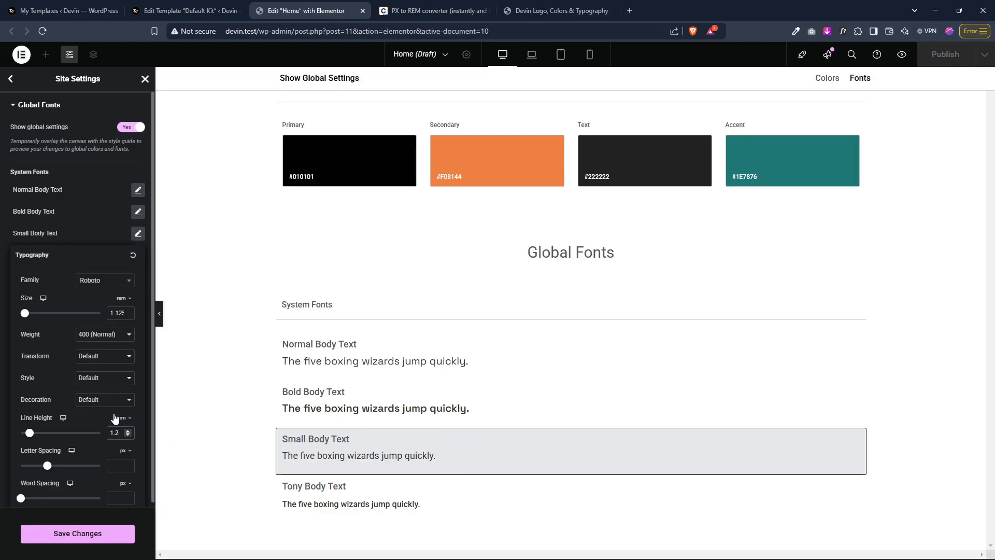
# Step: Set the Small Body Text font family to Space Grotesk
pyautogui.click(108, 283)
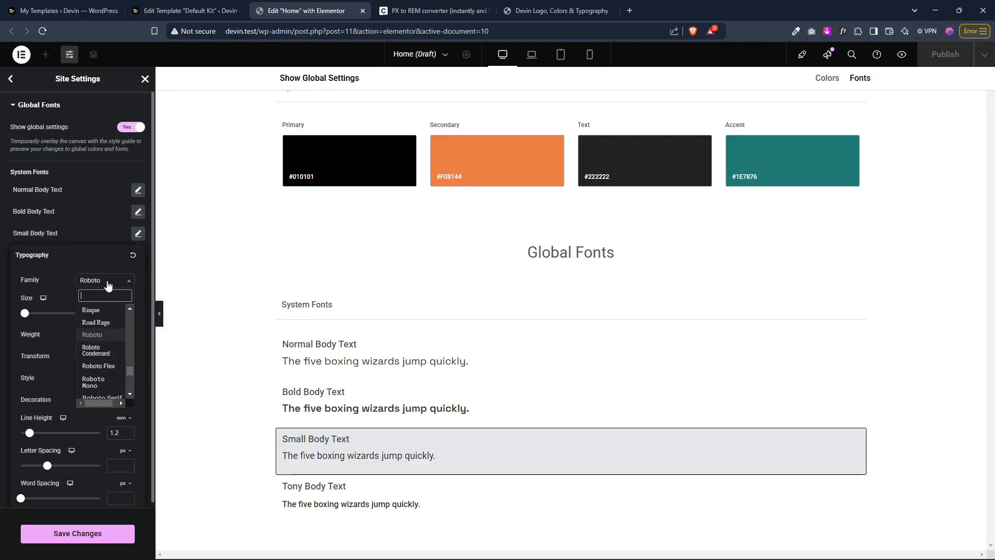
pyautogui.write('space')
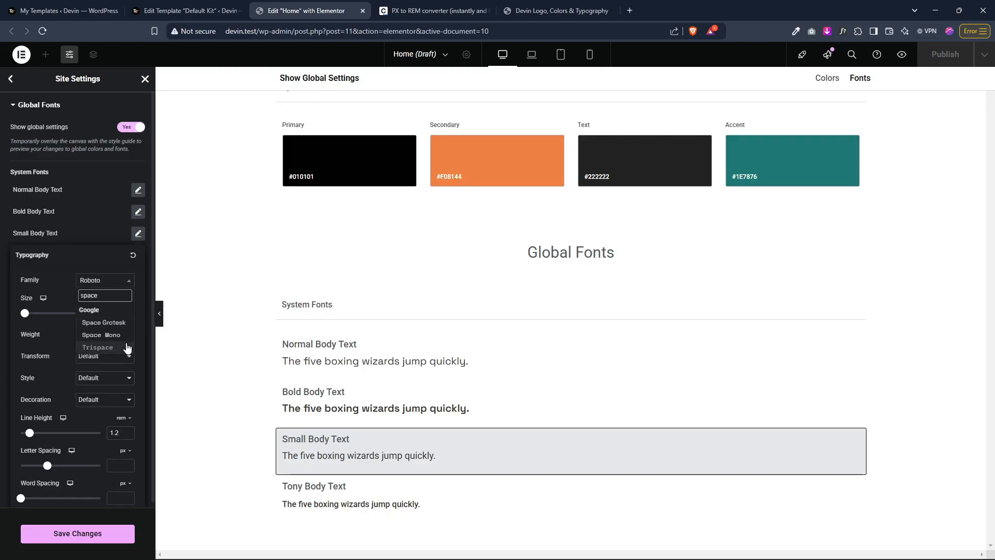
pyautogui.click(108, 323)
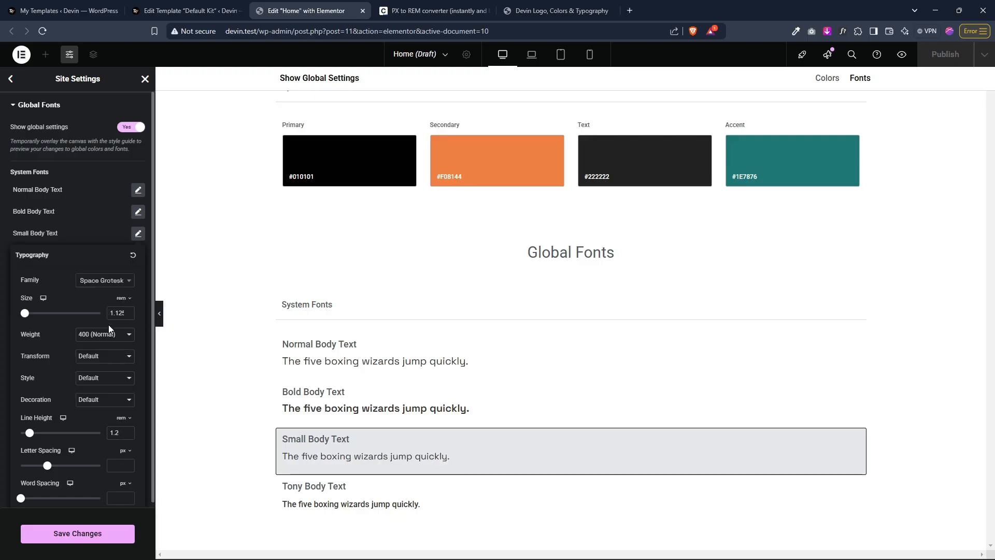
pyautogui.click(83, 225)
# Step: Set the Tony Body Text font family to Space Grotesk
pyautogui.click(137, 256)
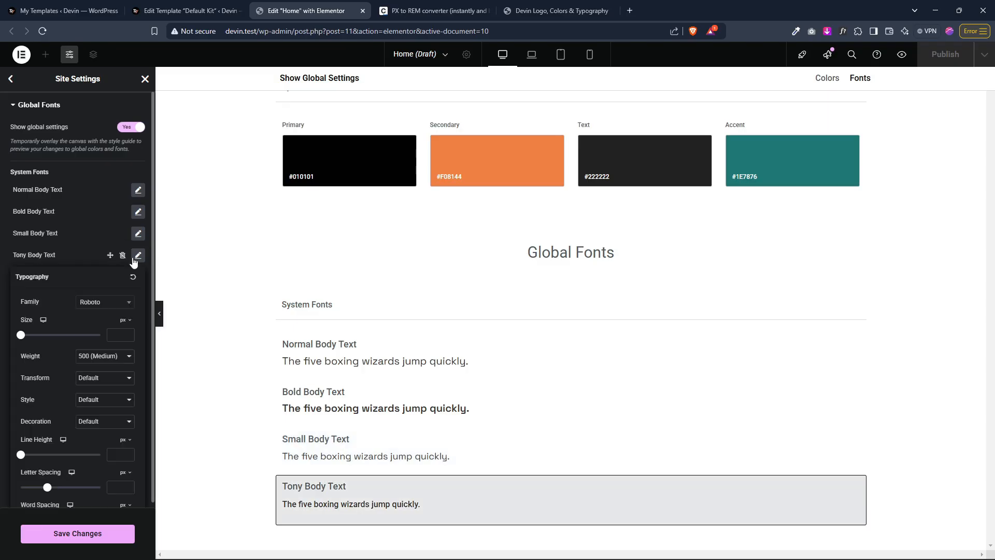
pyautogui.click(93, 303)
pyautogui.write('space')
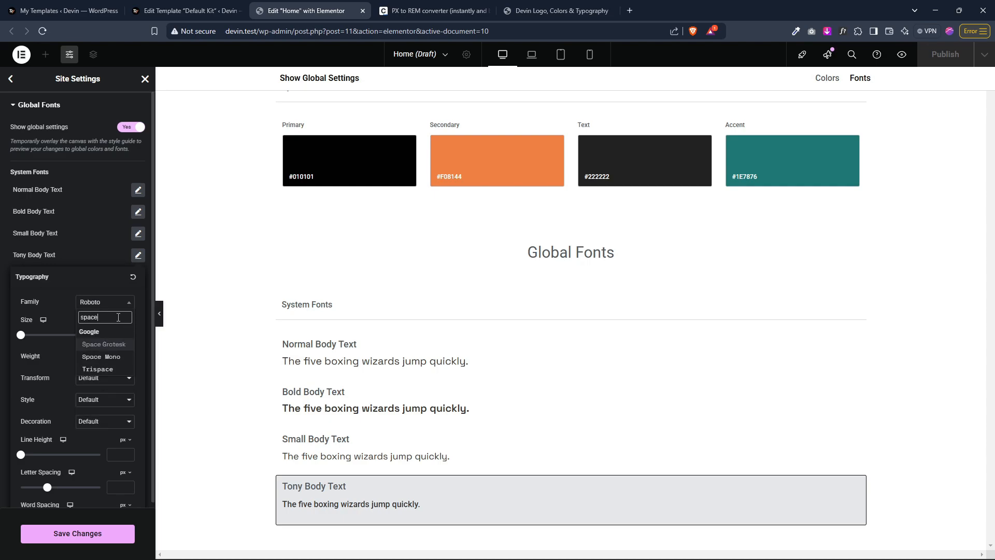
pyautogui.click(105, 346)
# Step: Set the Tony Body Text font size to 1 rem
pyautogui.click(125, 320)
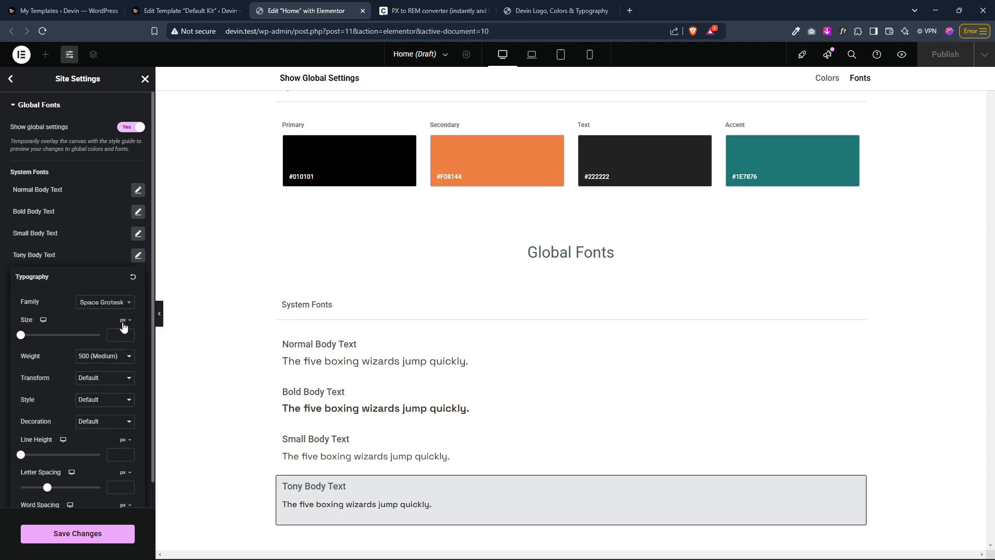
pyautogui.click(123, 351)
pyautogui.click(120, 336)
pyautogui.write('1')
# Step: Set the Tony Body Text line height to 1.2 rem and its weight to 400 (Normal)
pyautogui.click(124, 440)
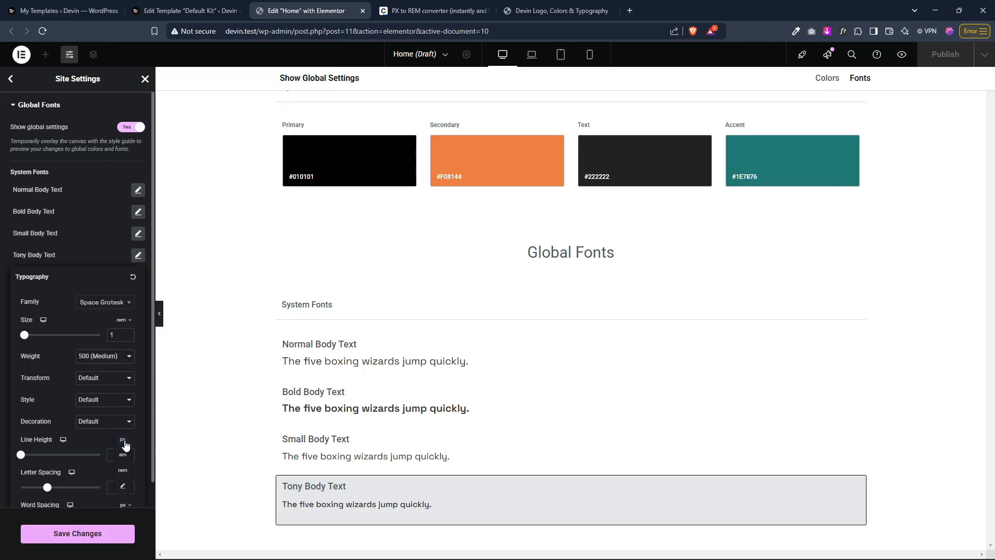
pyautogui.click(127, 473)
pyautogui.click(123, 455)
pyautogui.write('1.2')
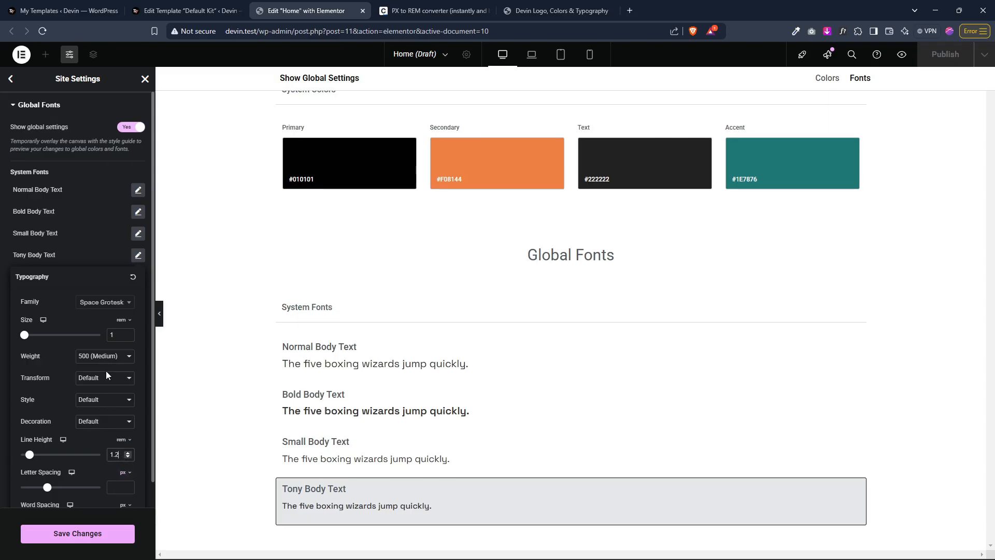
pyautogui.click(107, 362)
pyautogui.click(111, 406)
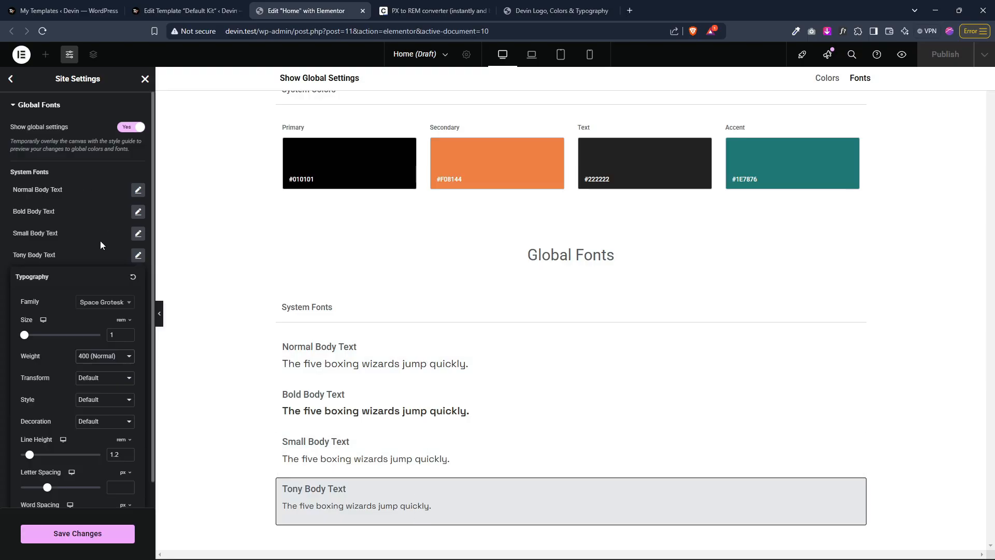
pyautogui.click(70, 250)
# Step: Rename the Tony Body Text style to Tiny Body Text
pyautogui.tripleClick(21, 253)
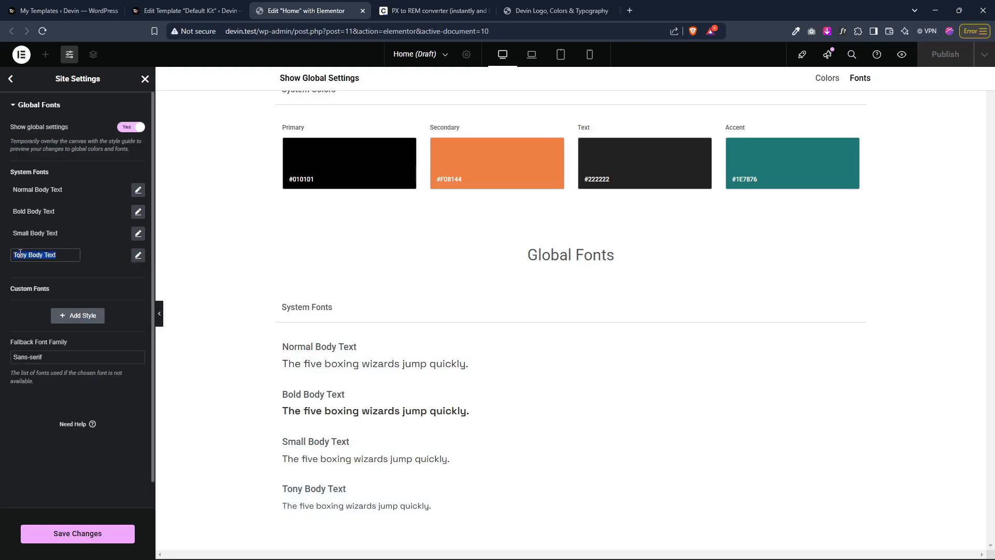
pyautogui.click(23, 253)
pyautogui.press('BackSpace')
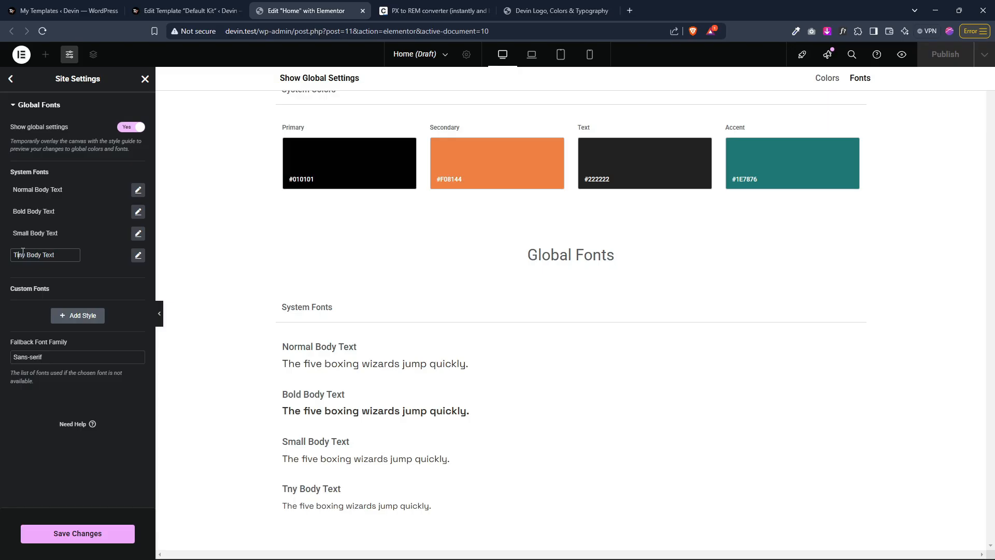
pyautogui.write('i')
pyautogui.click(90, 234)
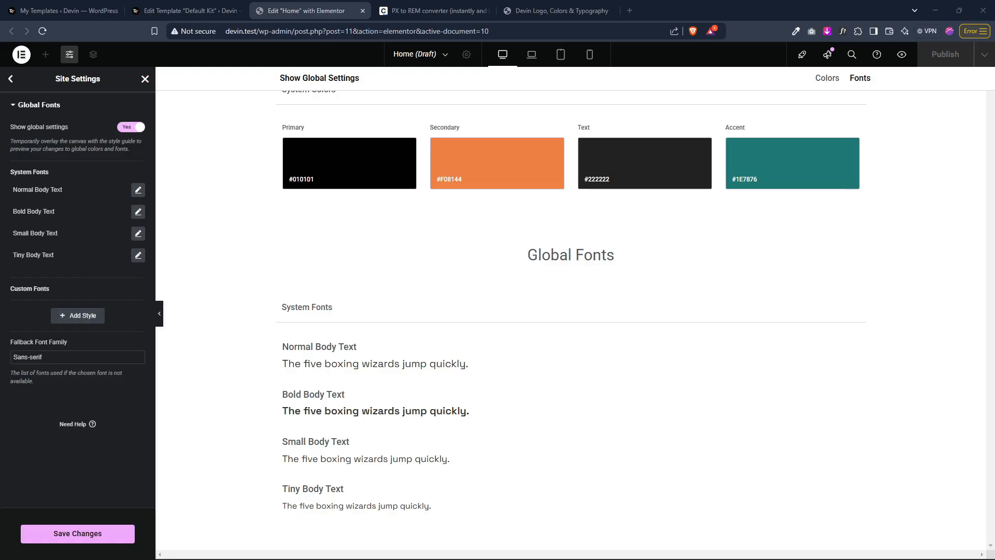
# Step: Add ten new custom font styles
pyautogui.click(83, 315)
pyautogui.click(81, 338)
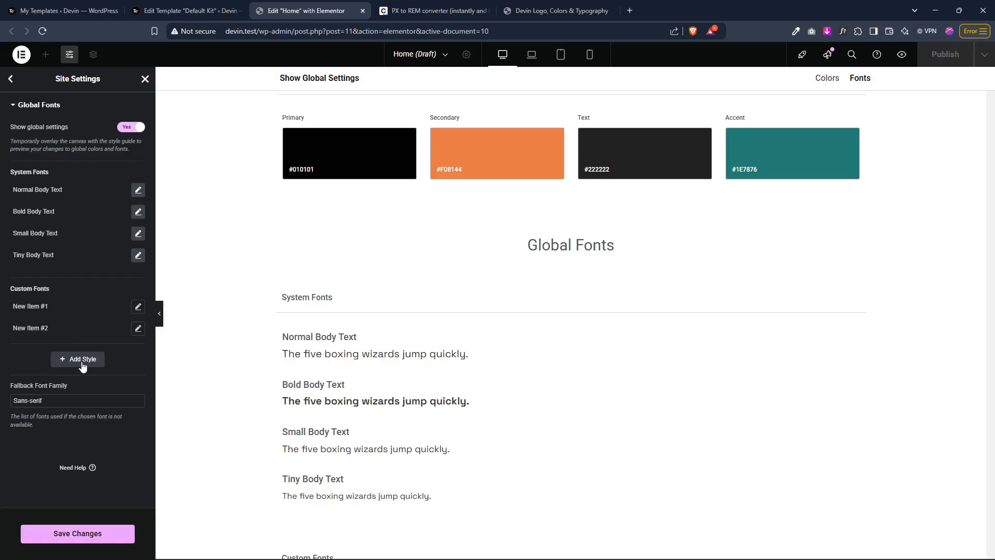
pyautogui.click(83, 363)
pyautogui.click(81, 386)
pyautogui.click(78, 407)
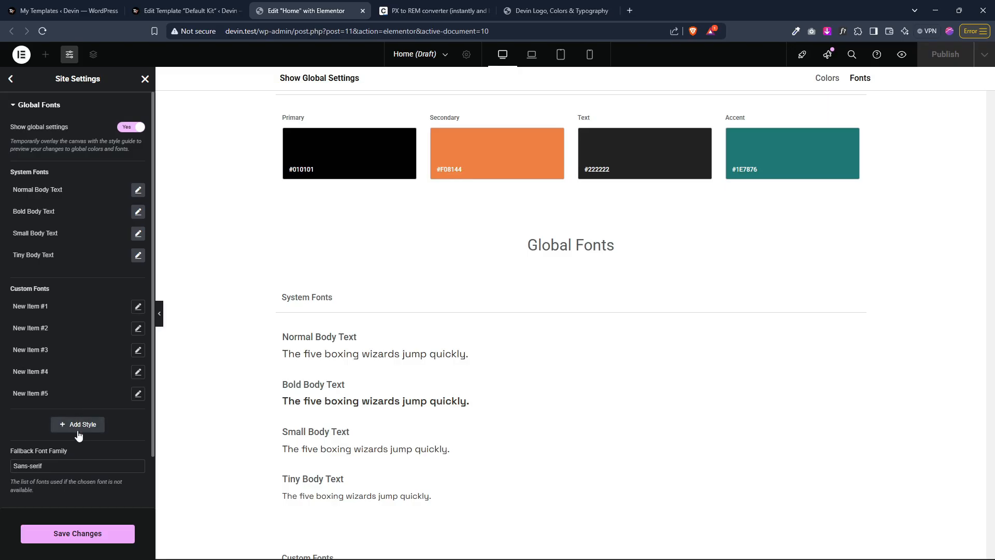
pyautogui.click(78, 430)
pyautogui.click(81, 447)
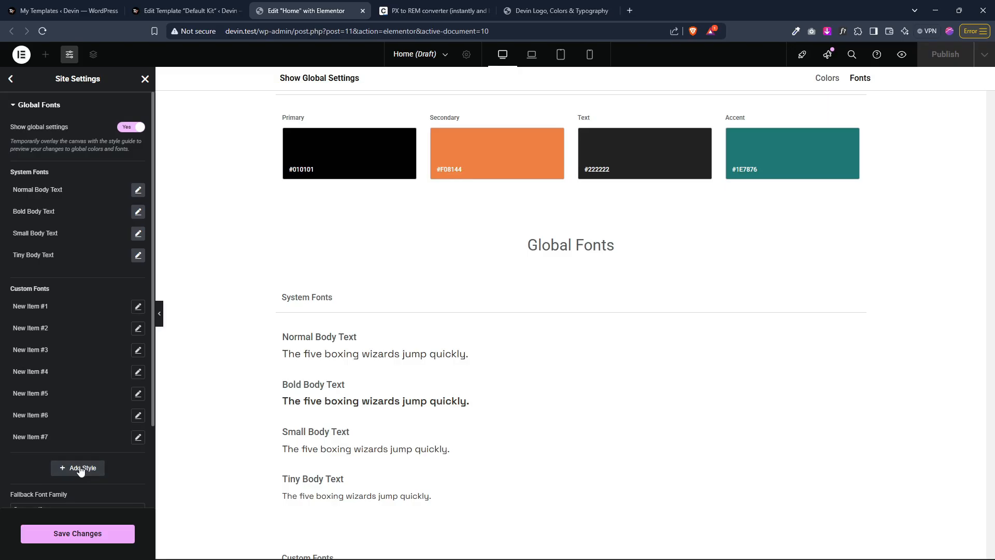
pyautogui.click(81, 469)
pyautogui.click(82, 491)
pyautogui.scroll(-2, 82, 491)
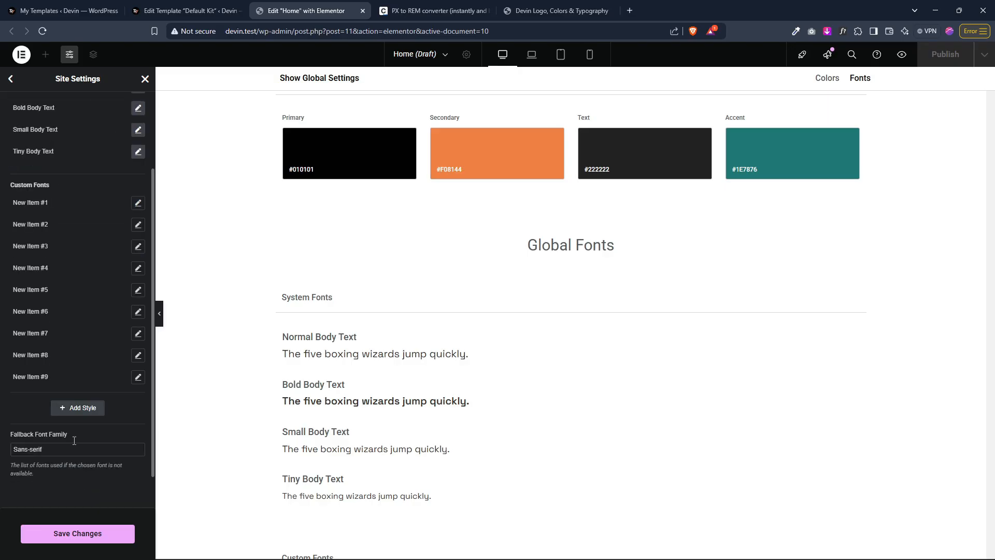
pyautogui.click(74, 415)
# Step: Rename the tenth custom font style, New Item #10, to H6
pyautogui.scroll(2, 74, 358)
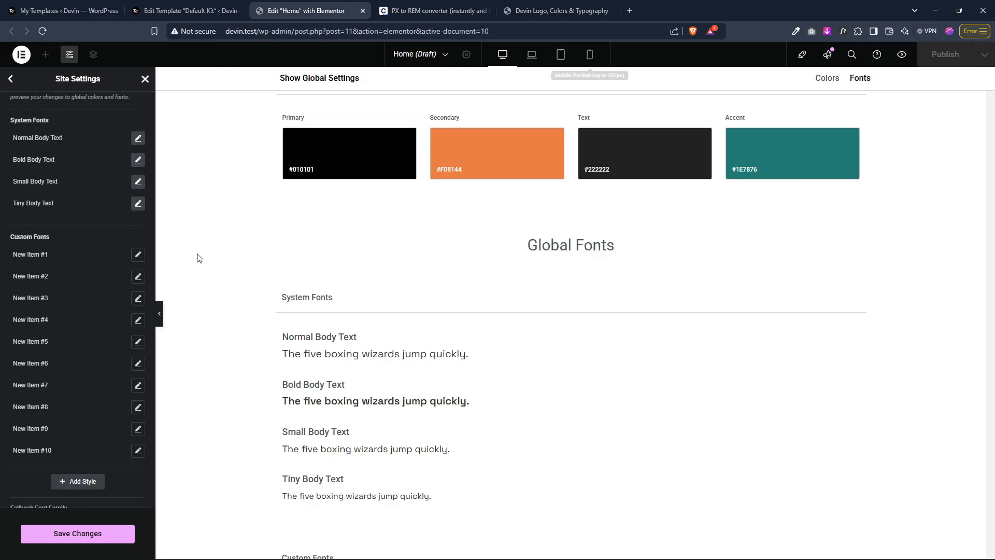
pyautogui.scroll(1, 76, 288)
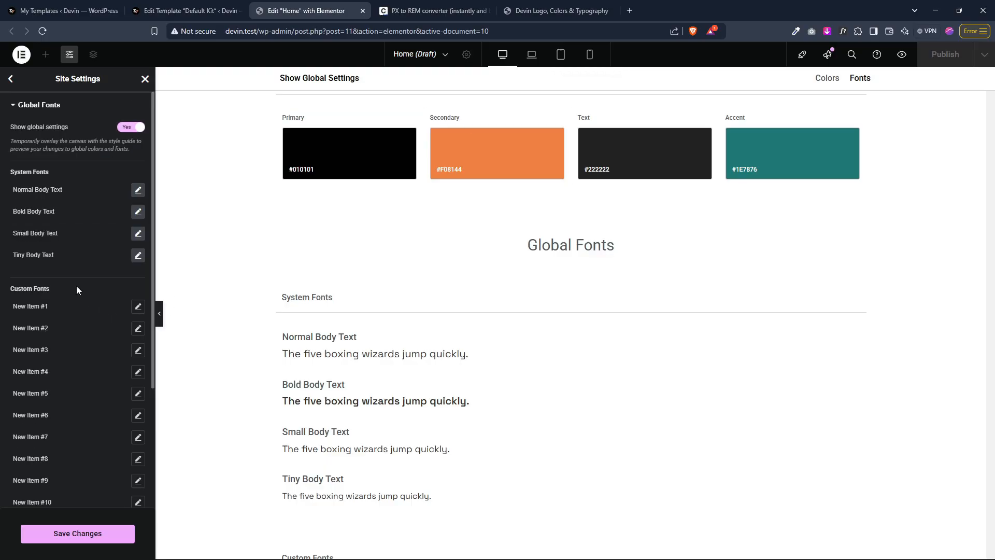
pyautogui.scroll(-3, 76, 289)
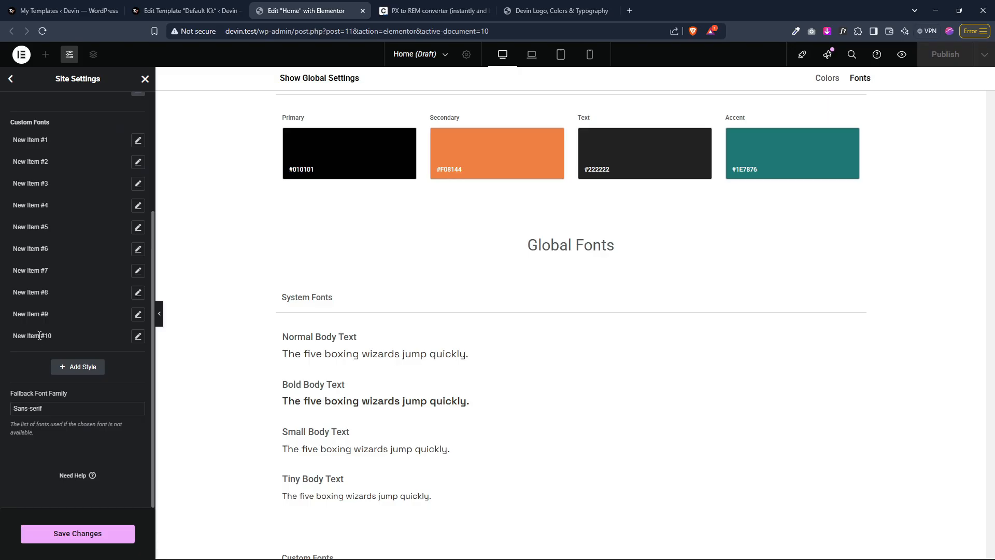
pyautogui.tripleClick(39, 336)
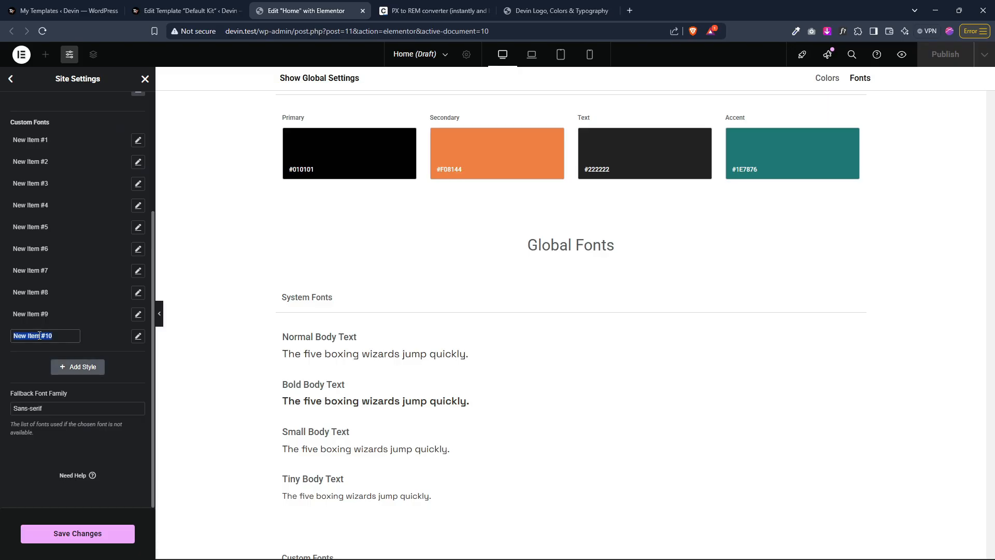
pyautogui.write('H6')
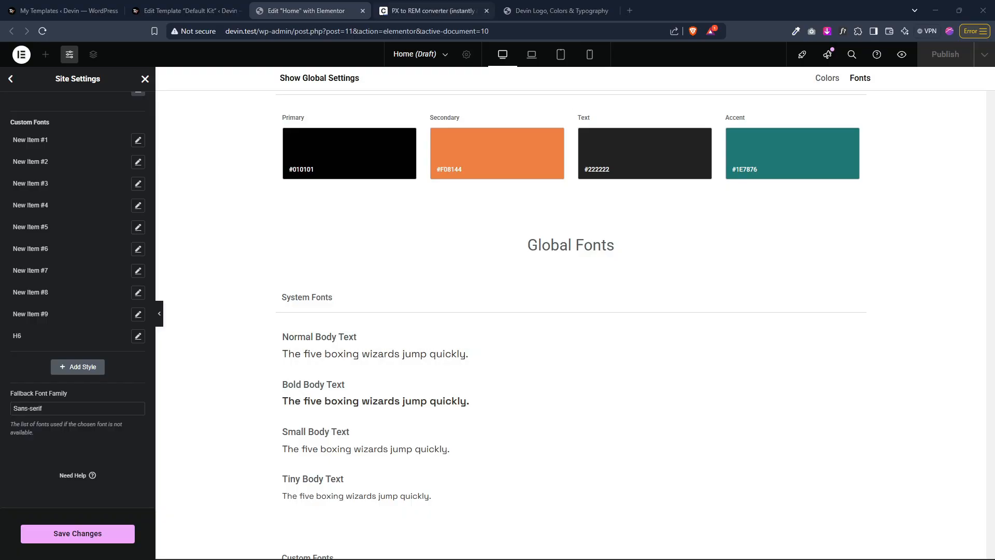
# Step: Convert 20 px to rem in the converter and copy the rem result
pyautogui.click(459, 6)
pyautogui.click(401, 215)
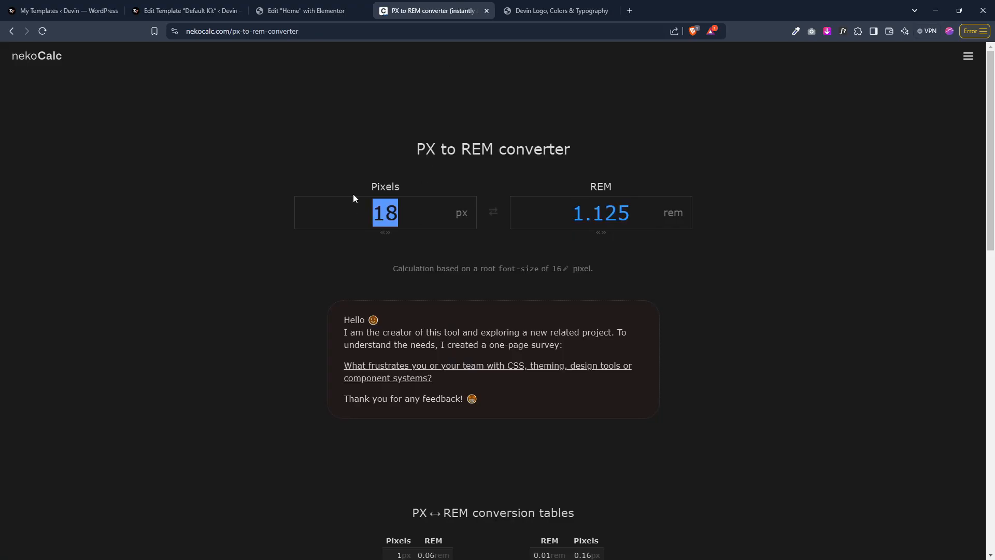
pyautogui.write('20')
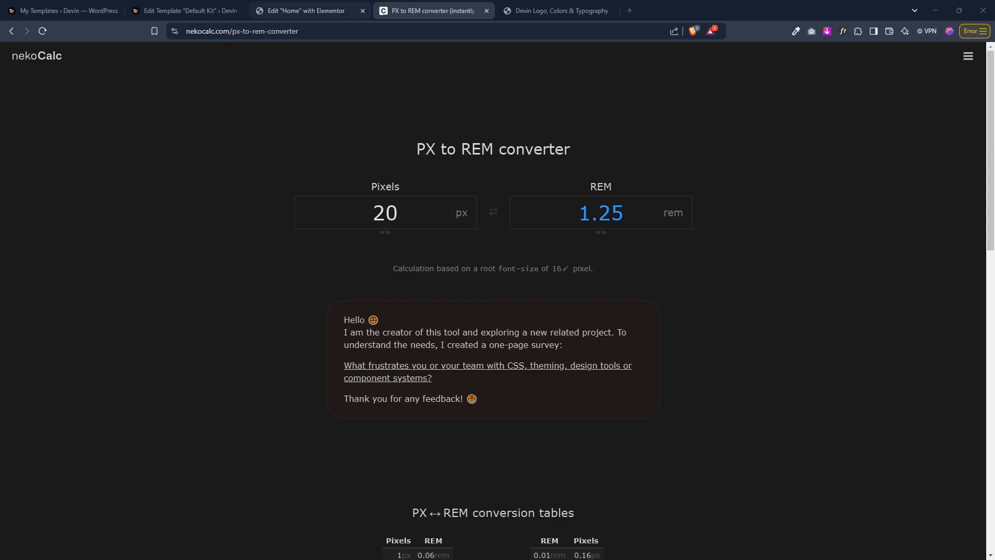
pyautogui.click(602, 213)
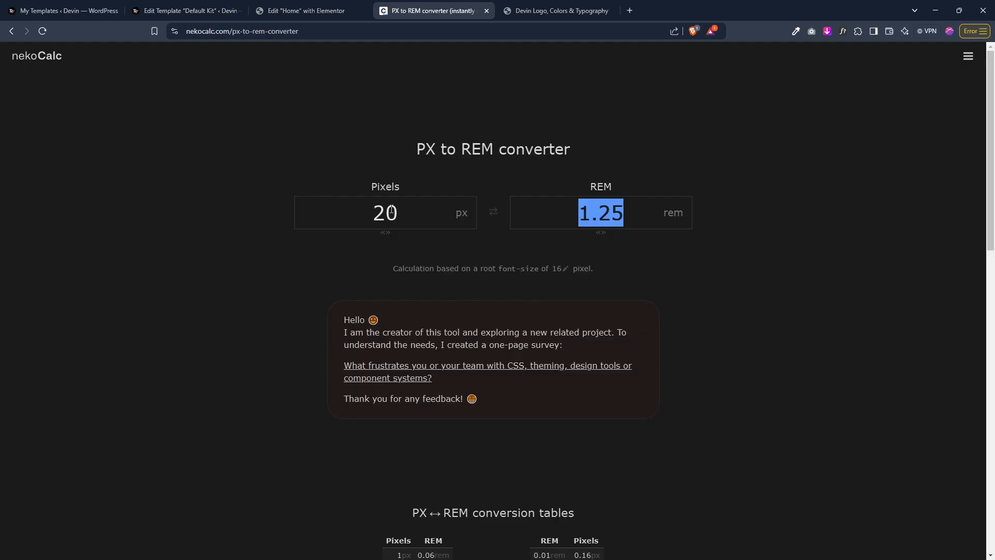
pyautogui.click(292, 6)
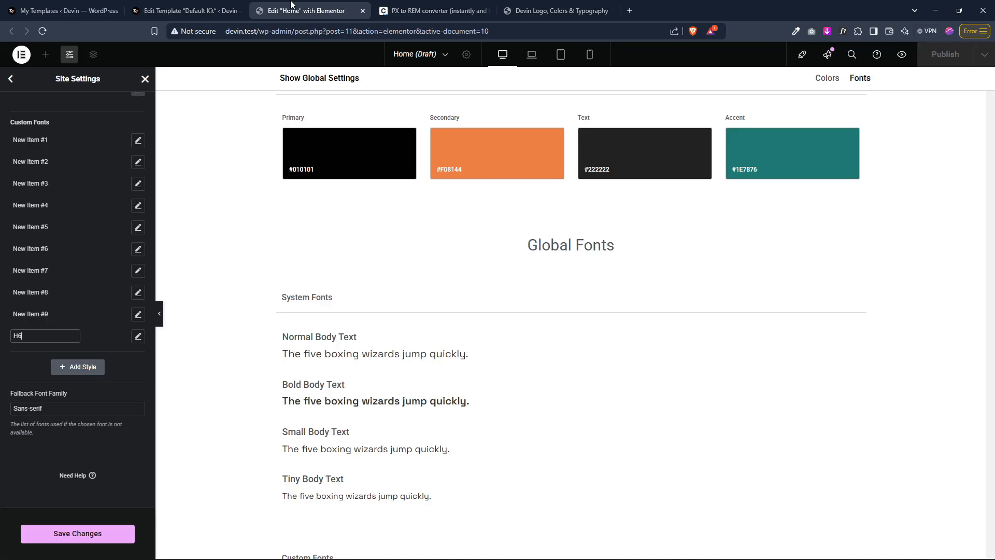
# Step: Set the H6 style's font size to 1.25 rem and its weight to 700 (Bold)
pyautogui.click(138, 336)
pyautogui.click(125, 400)
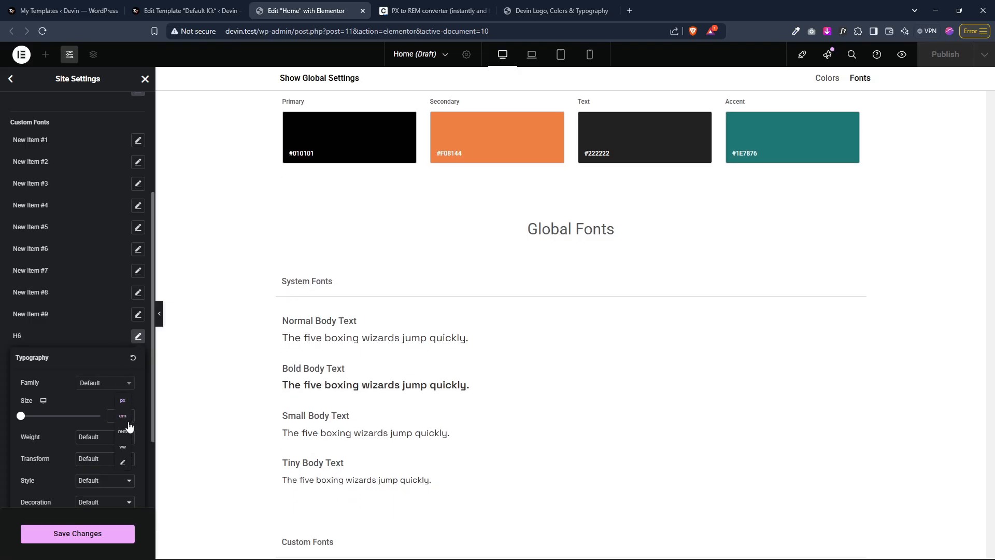
pyautogui.click(126, 437)
pyautogui.click(117, 420)
pyautogui.write('1.25')
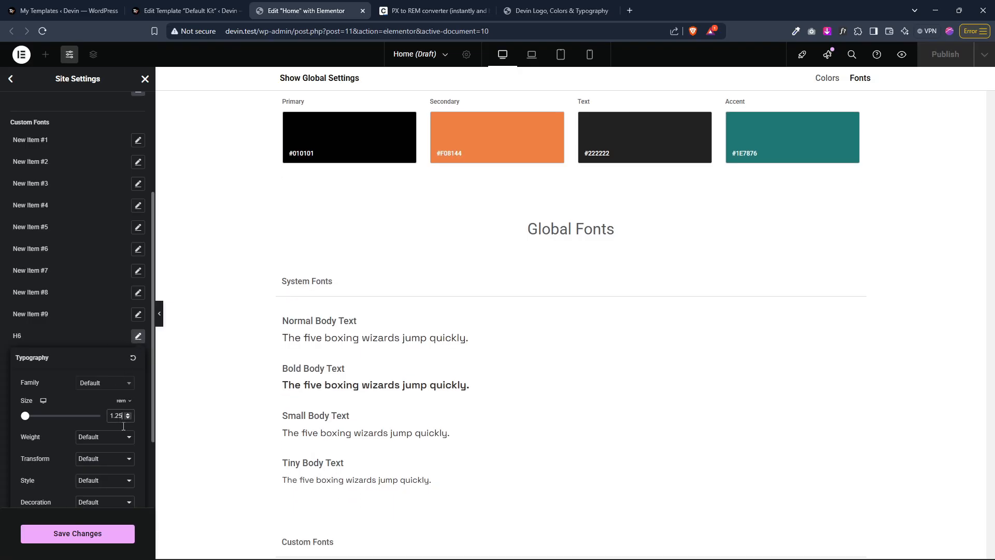
pyautogui.scroll(-2, 132, 448)
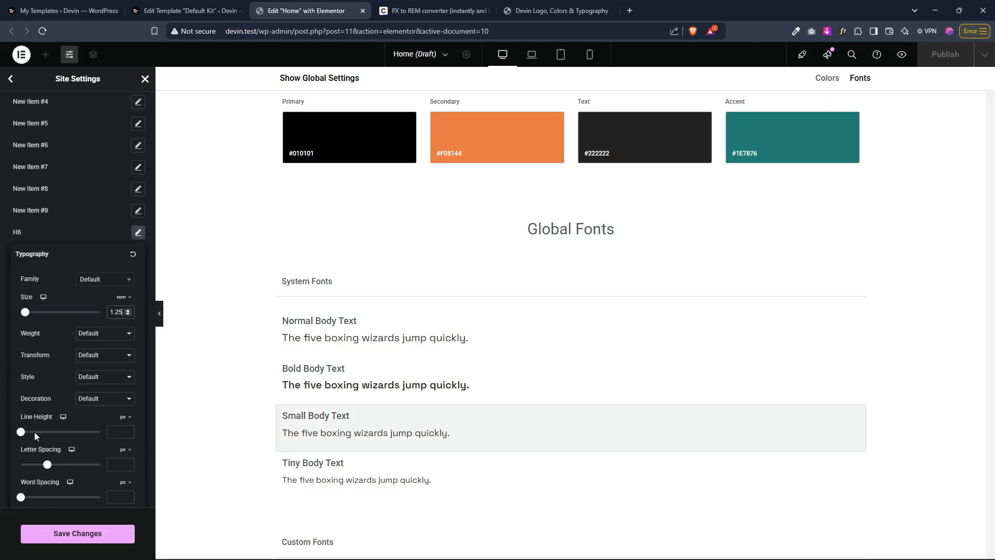
pyautogui.click(110, 337)
pyautogui.click(109, 429)
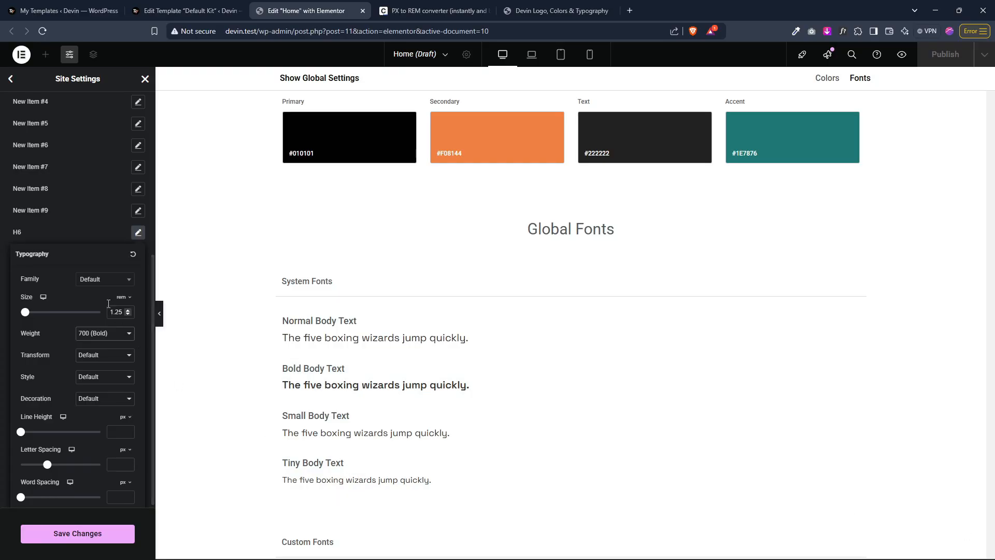
# Step: Set the H6 style's line height to 1.1 rem
pyautogui.click(123, 417)
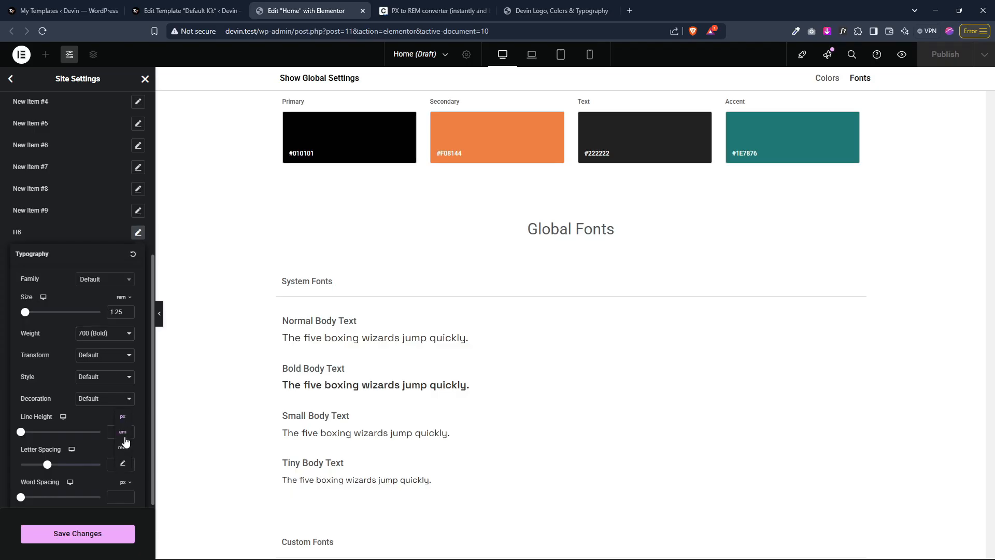
pyautogui.click(128, 457)
pyautogui.click(117, 431)
pyautogui.write('1.1')
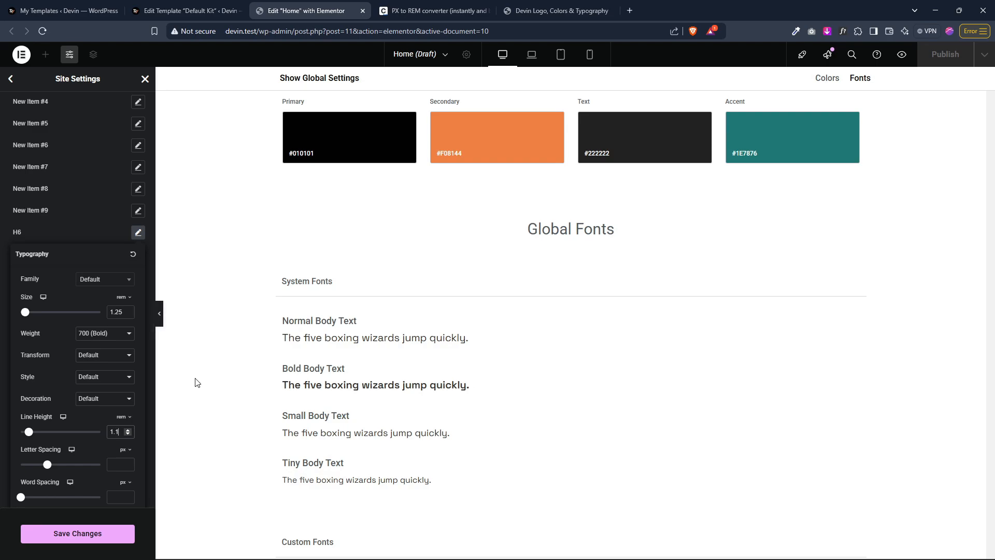
# Step: Rename New Item #9 to H5 and set its font size to 1.5 rem
pyautogui.click(43, 209)
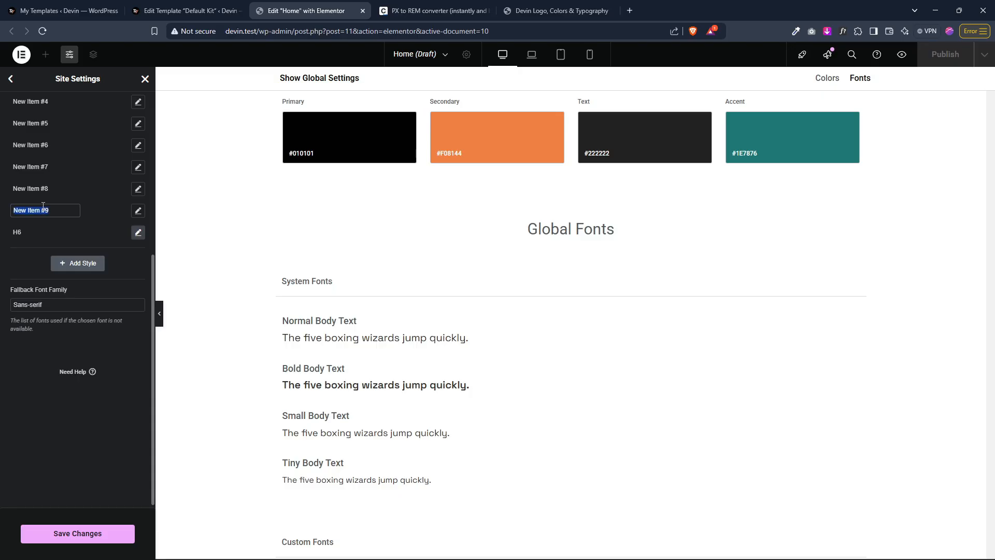
pyautogui.write('H5')
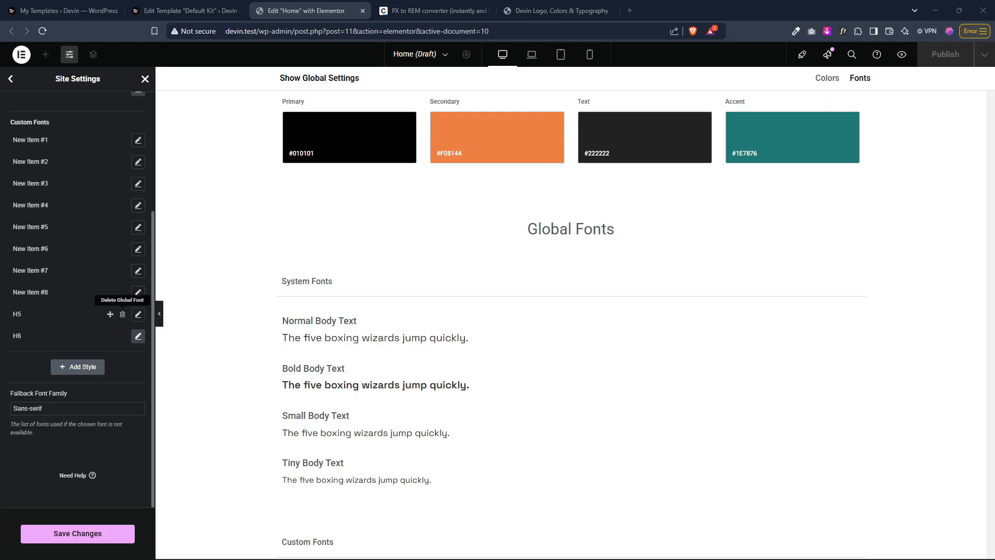
pyautogui.click(138, 314)
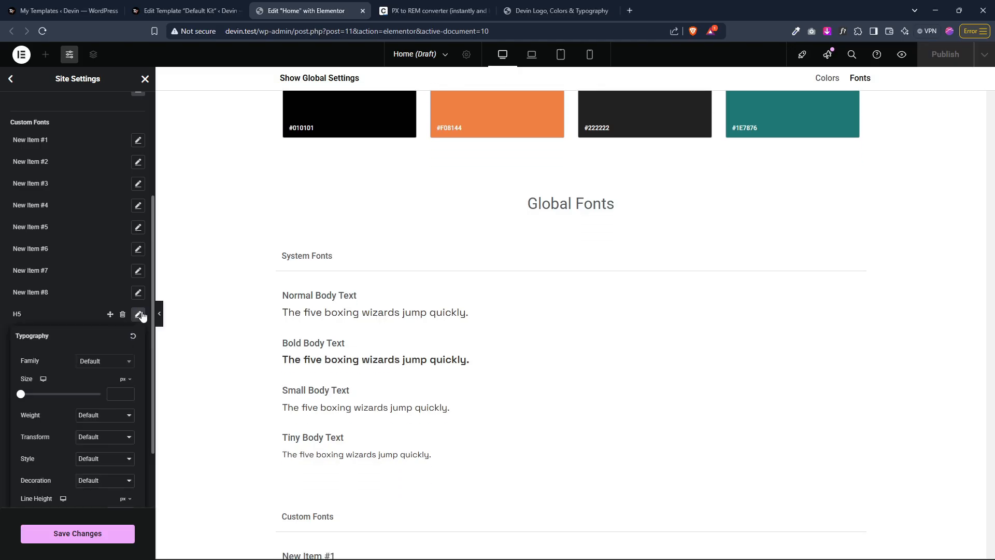
pyautogui.click(123, 381)
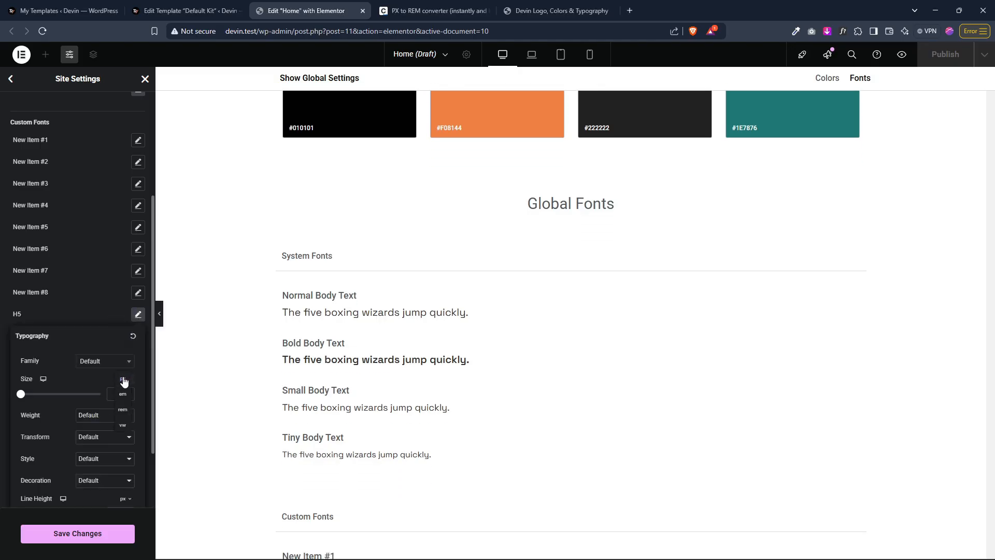
pyautogui.click(123, 410)
pyautogui.write('1.5')
# Step: Check the brand typography sheet and set the H5 style's font family to Teko
pyautogui.click(557, 10)
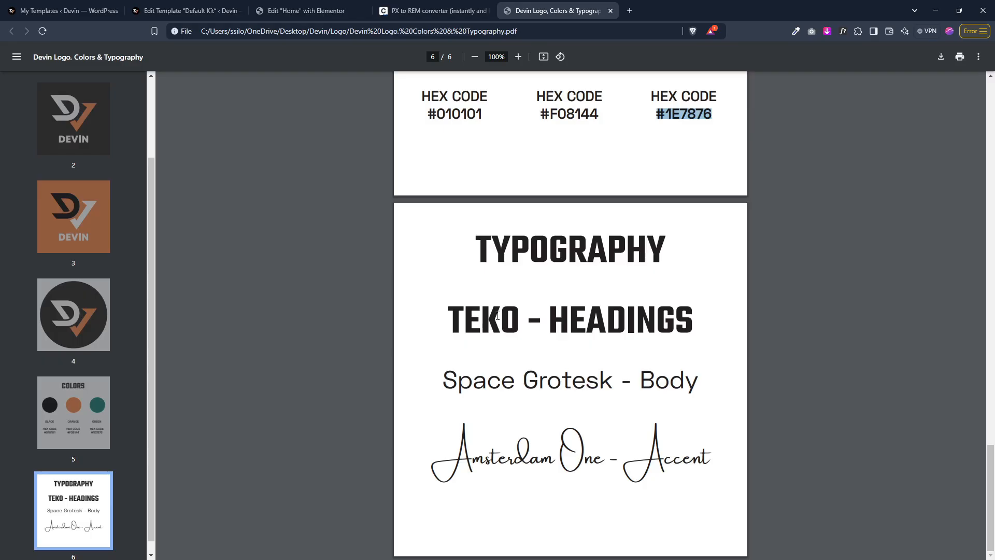
pyautogui.click(306, 11)
pyautogui.click(111, 361)
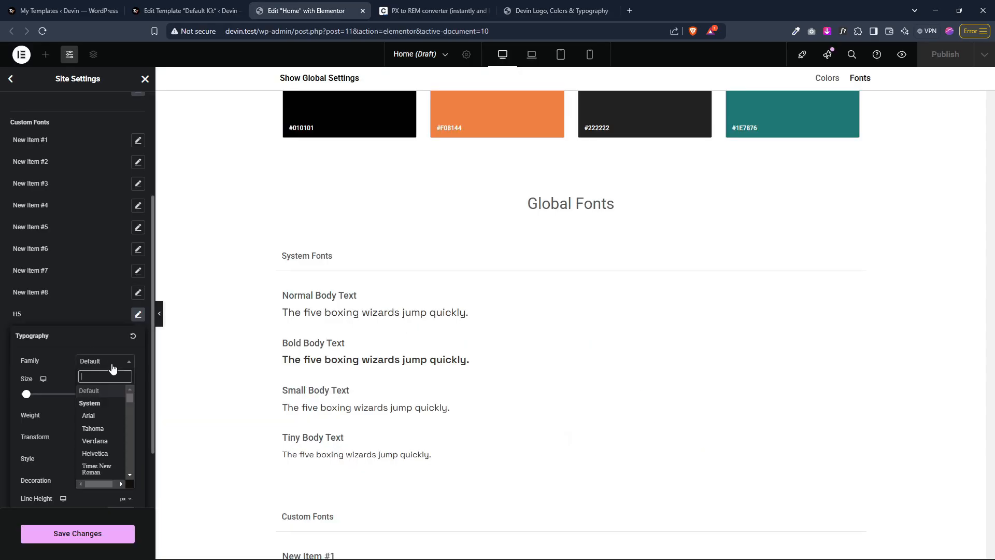
pyautogui.write('TEKO')
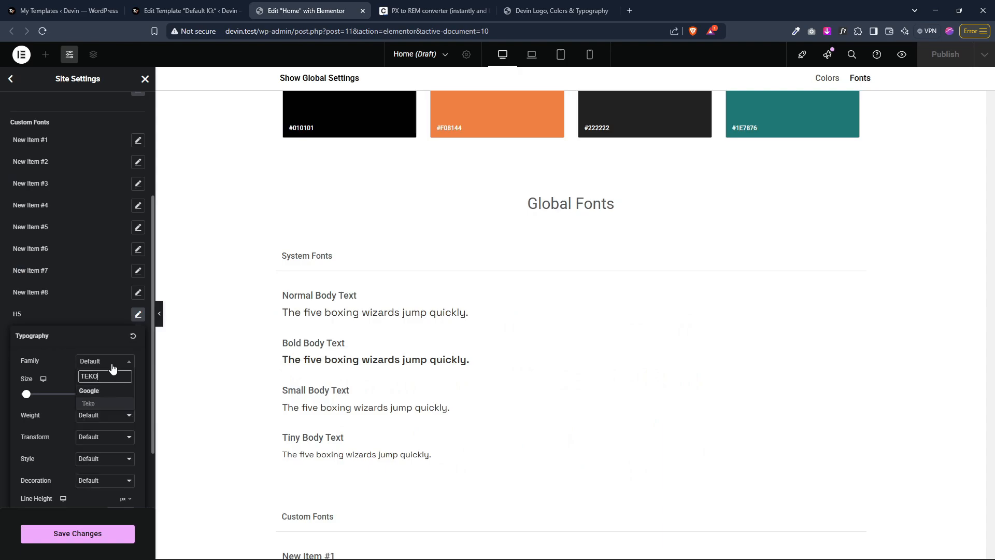
pyautogui.click(89, 404)
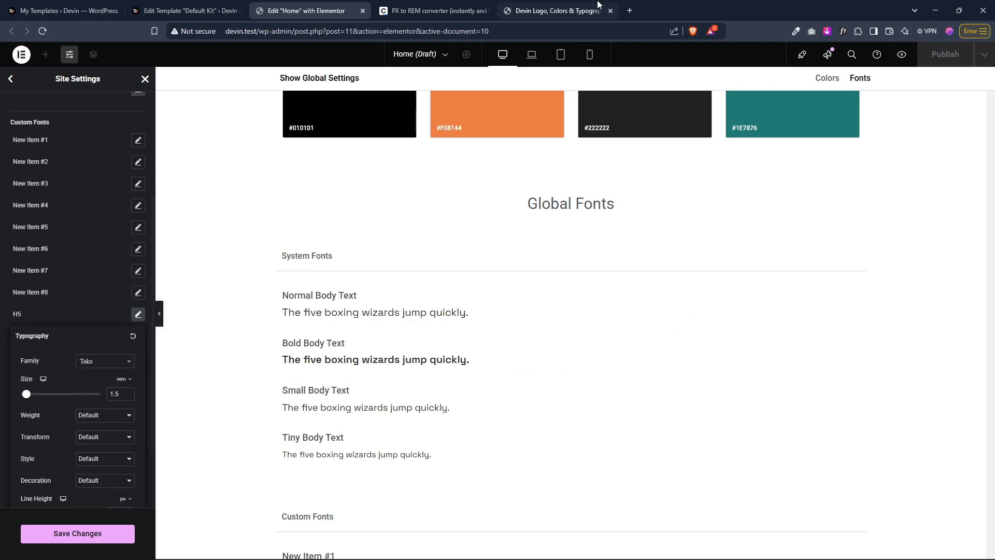
# Step: Check the brand heading font and set the H6 style's font family to Teko
pyautogui.click(558, 11)
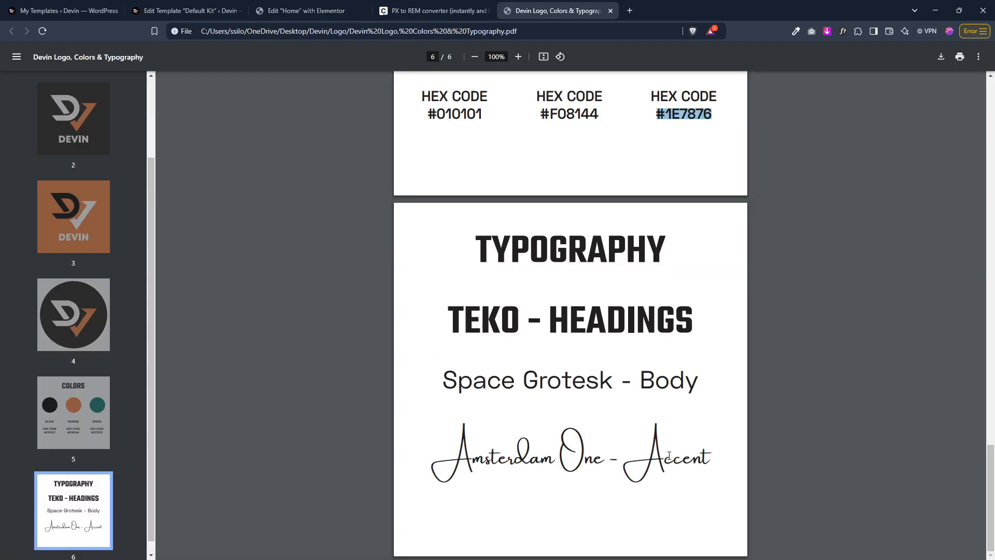
pyautogui.click(309, 10)
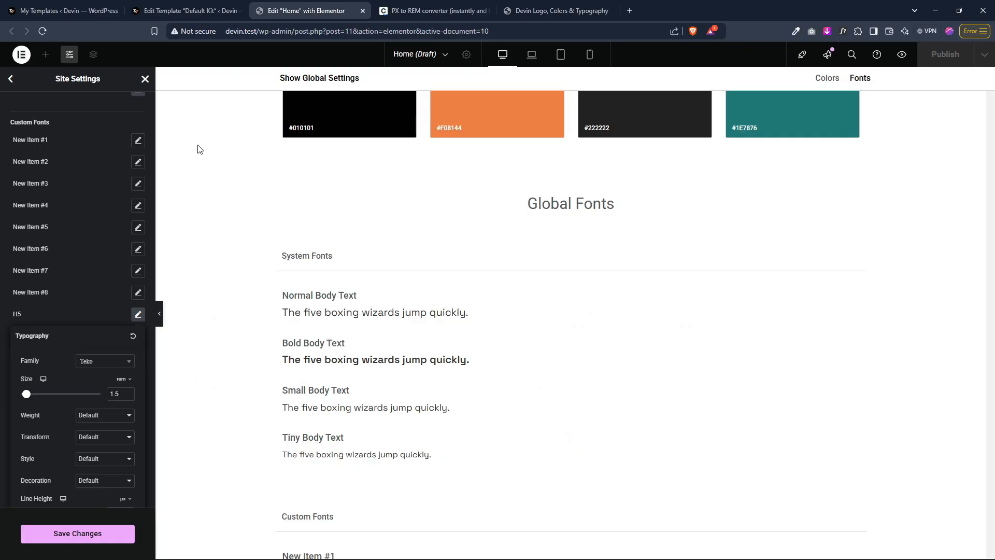
pyautogui.click(84, 317)
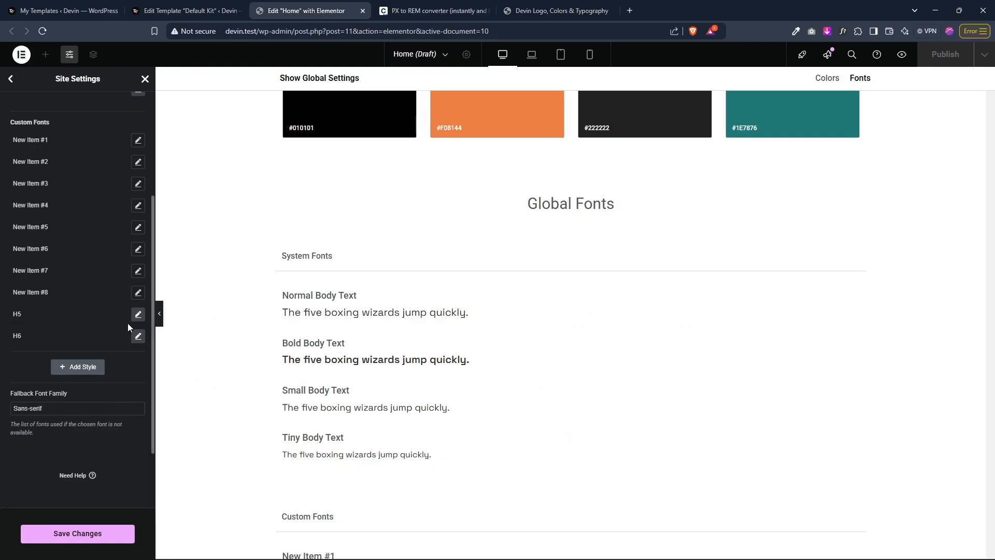
pyautogui.click(137, 336)
pyautogui.click(120, 383)
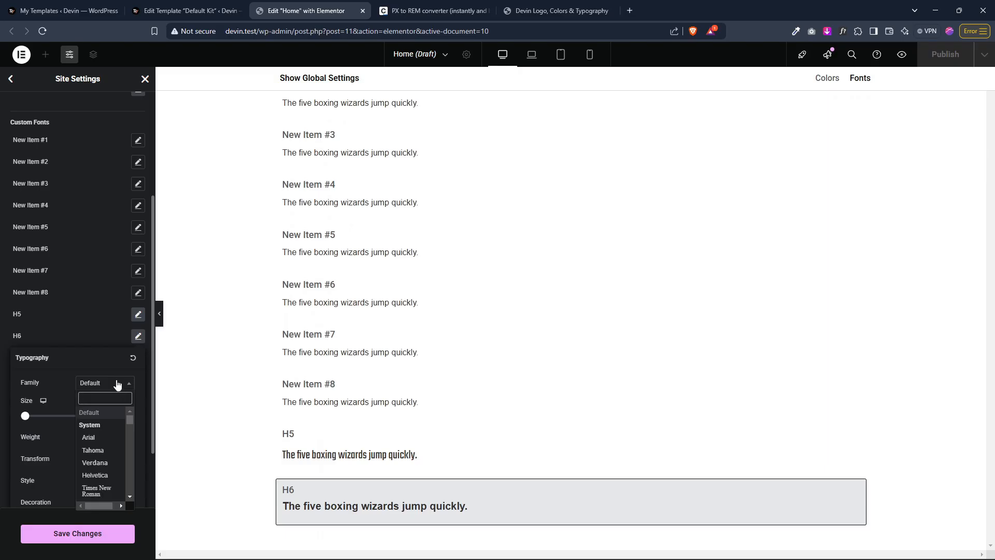
pyautogui.write('TEKO')
pyautogui.click(104, 424)
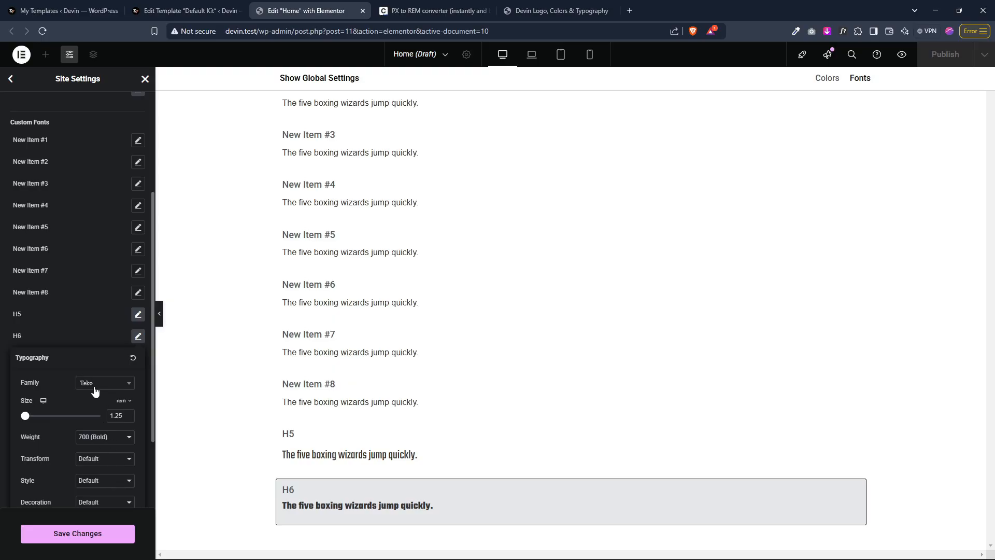
# Step: Set the H5 style's font weight to 700 (Bold)
pyautogui.click(138, 314)
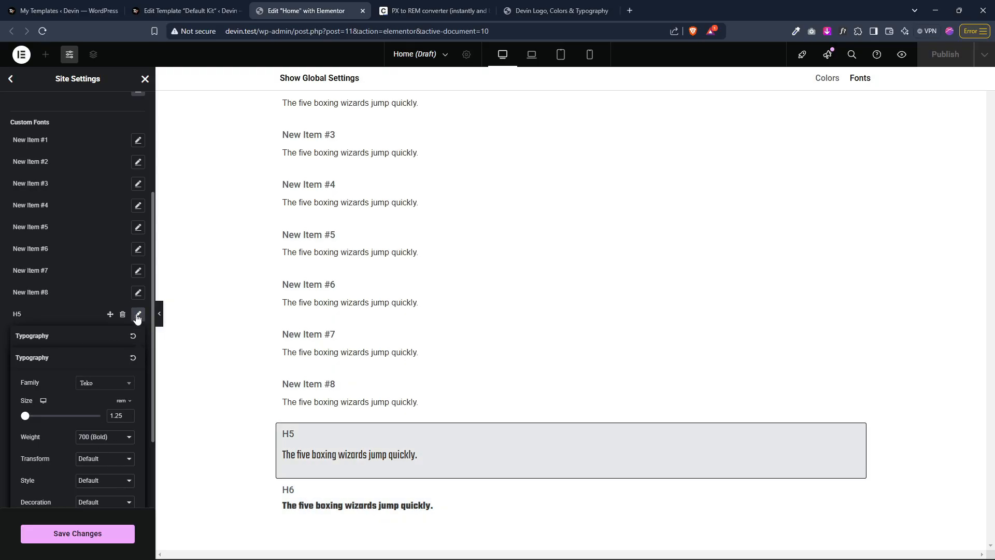
pyautogui.click(91, 333)
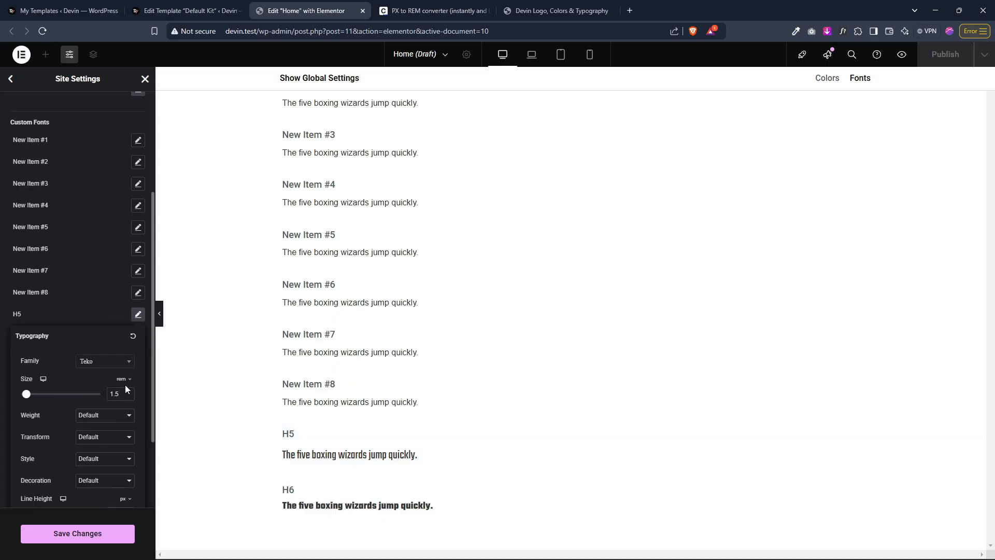
pyautogui.click(110, 343)
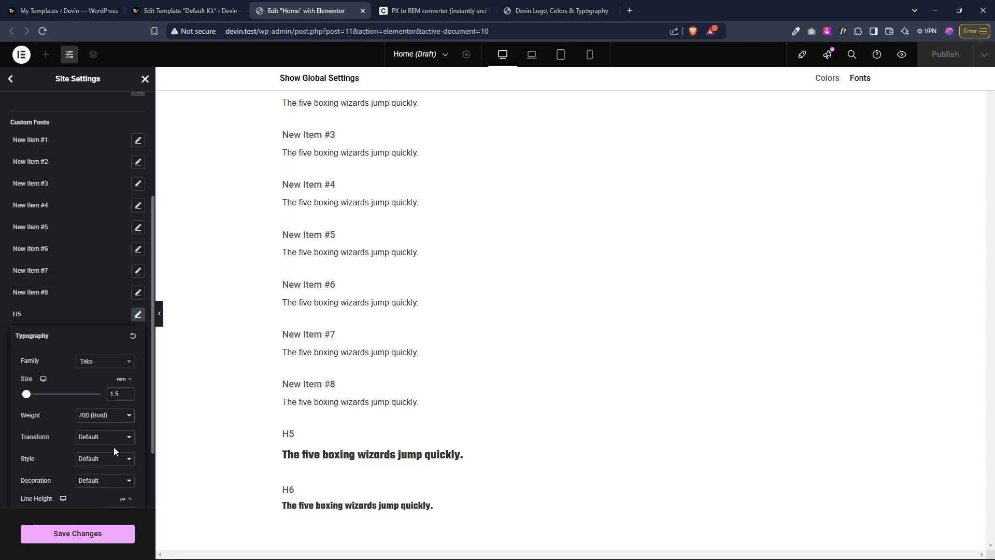
# Step: Set the H5 style's line height to 1.2 rem
pyautogui.scroll(-2, 117, 471)
pyautogui.click(125, 417)
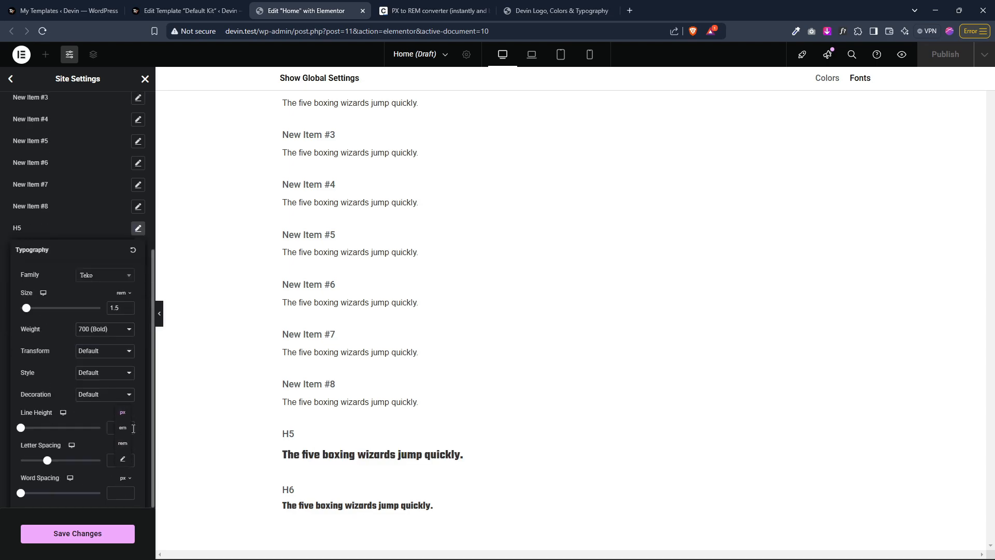
pyautogui.click(126, 444)
pyautogui.click(122, 428)
pyautogui.write('1.1')
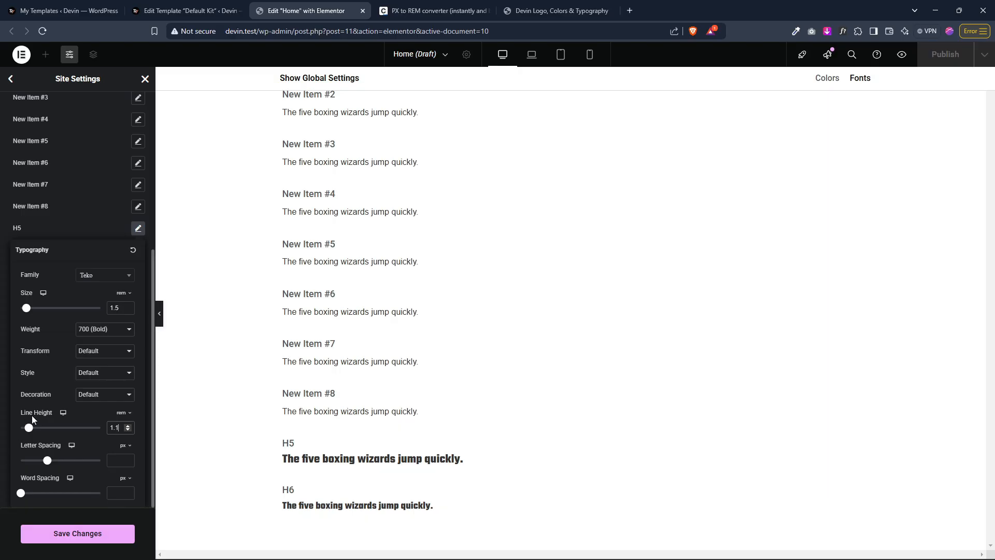
pyautogui.click(128, 425)
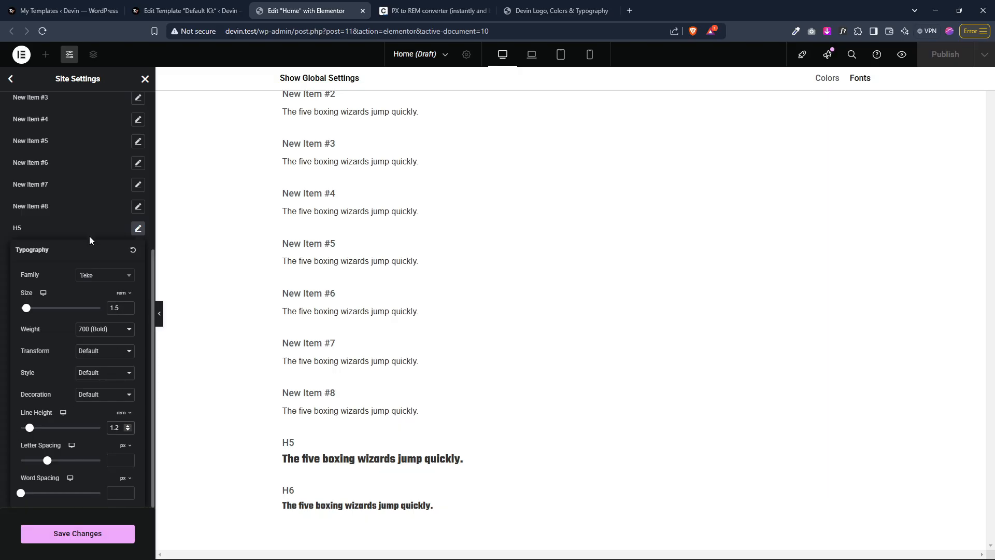
# Step: Raise the H6 style's line height to 1.2 rem
pyautogui.click(87, 226)
pyautogui.click(139, 251)
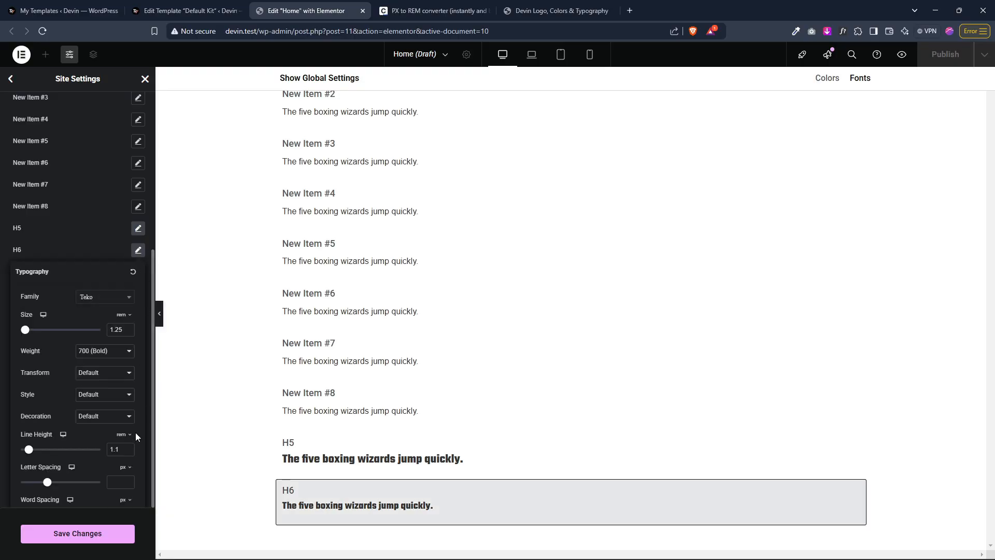
pyautogui.click(128, 447)
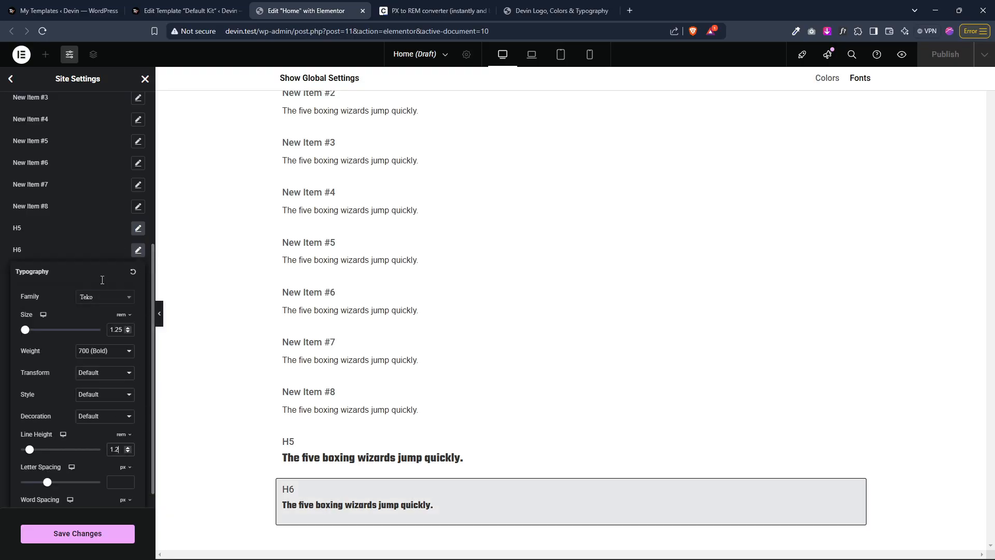
# Step: Rename the custom font style New Item #8 to H4
pyautogui.click(82, 225)
pyautogui.tripleClick(35, 207)
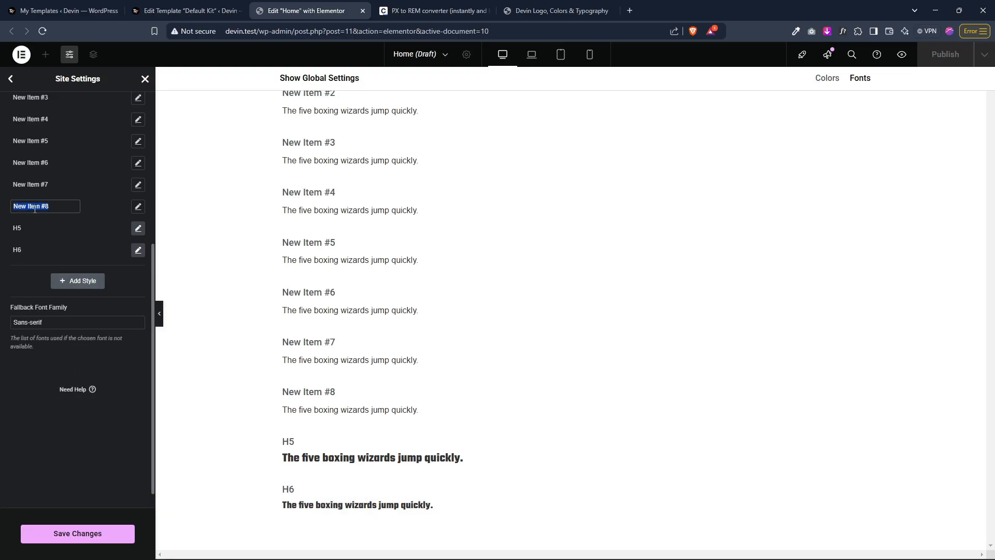
pyautogui.write('H4')
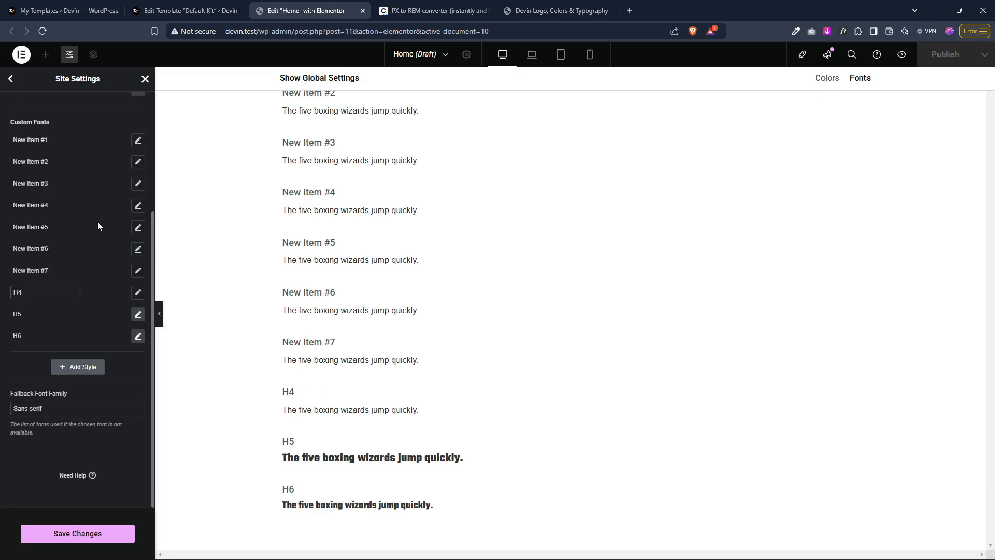
# Step: Set the H4 style's font size to 1.75 rem and its weight to 800 (Extra Bold)
pyautogui.click(138, 290)
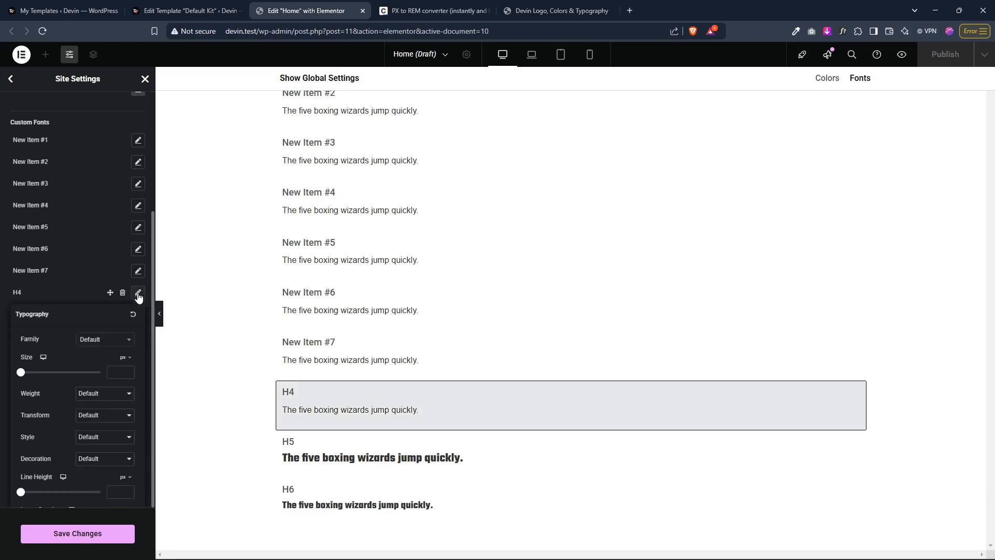
pyautogui.click(127, 357)
pyautogui.click(124, 394)
pyautogui.click(117, 373)
pyautogui.write('1.75')
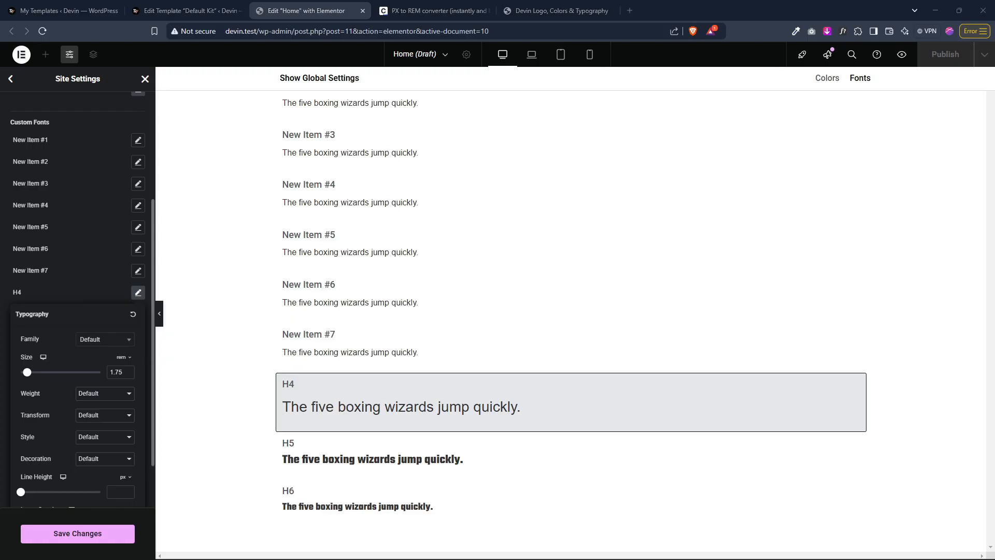
pyautogui.click(110, 394)
pyautogui.press('8')
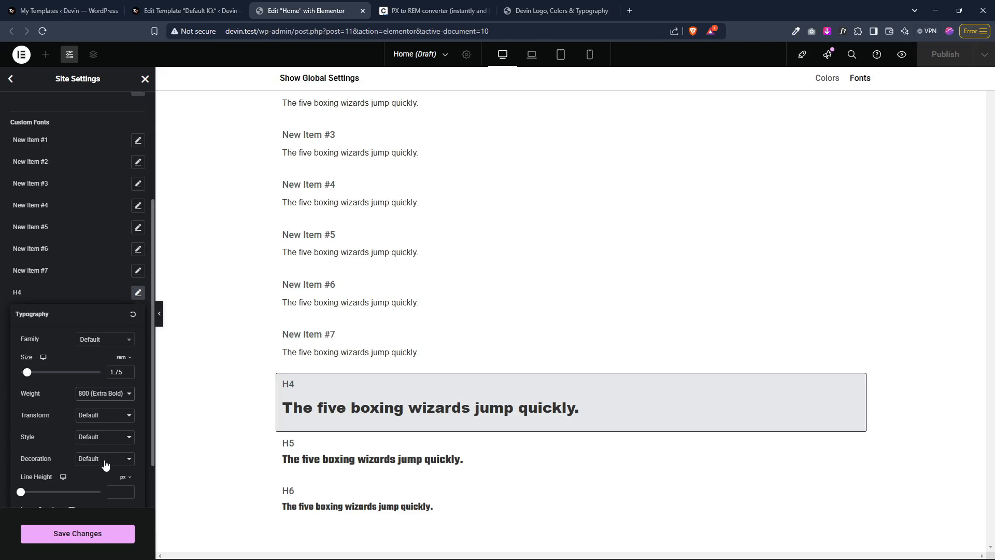
# Step: Set the H4 style's line height to 1.2 rem
pyautogui.scroll(-1, 104, 464)
pyautogui.click(125, 414)
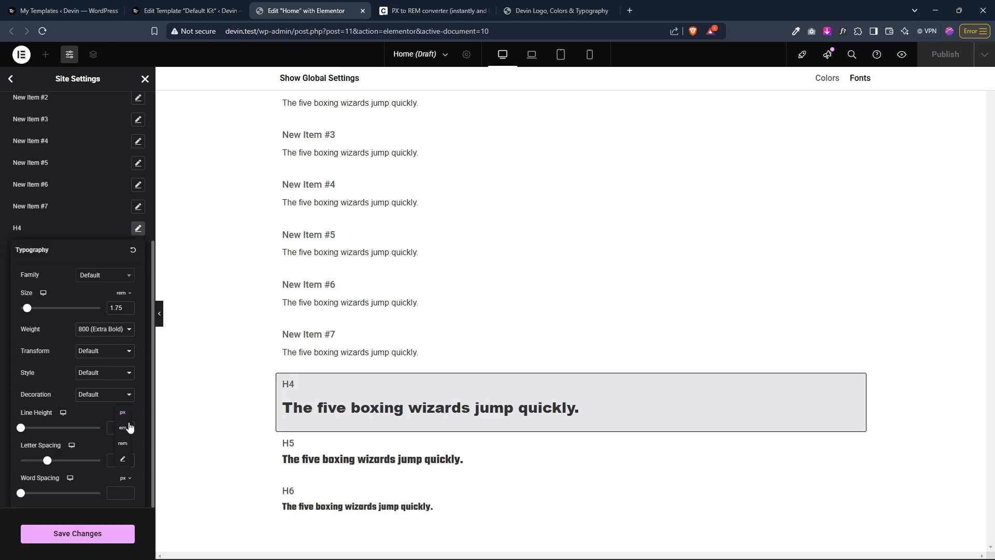
pyautogui.click(124, 435)
pyautogui.click(118, 427)
pyautogui.write('1.2')
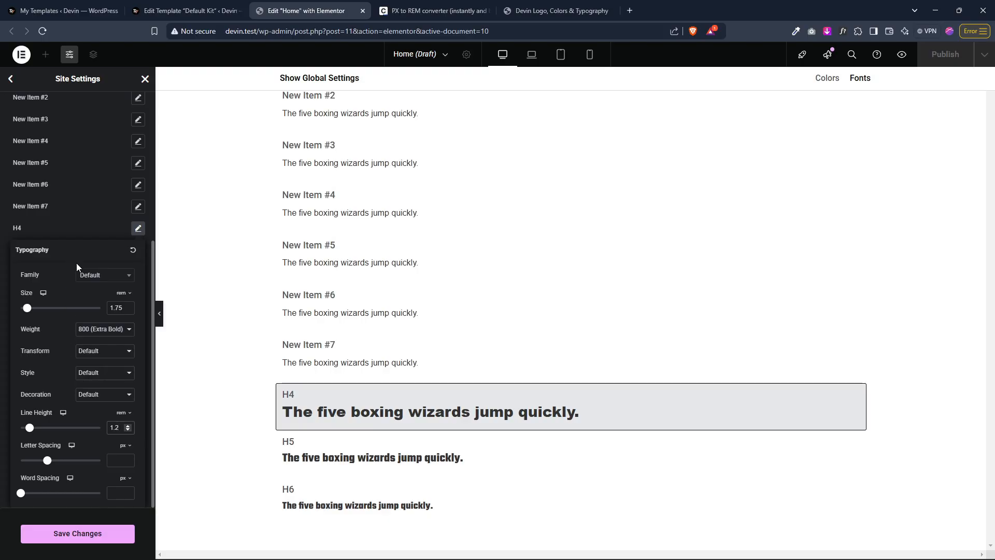
# Step: Set the H4 style's font family to Teko
pyautogui.click(91, 277)
pyautogui.write('TEKO')
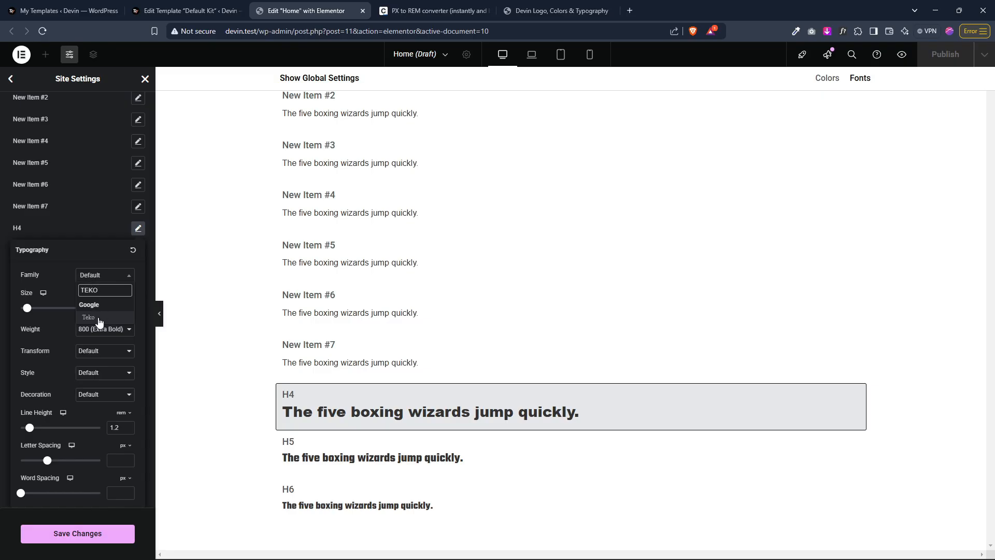
pyautogui.click(99, 319)
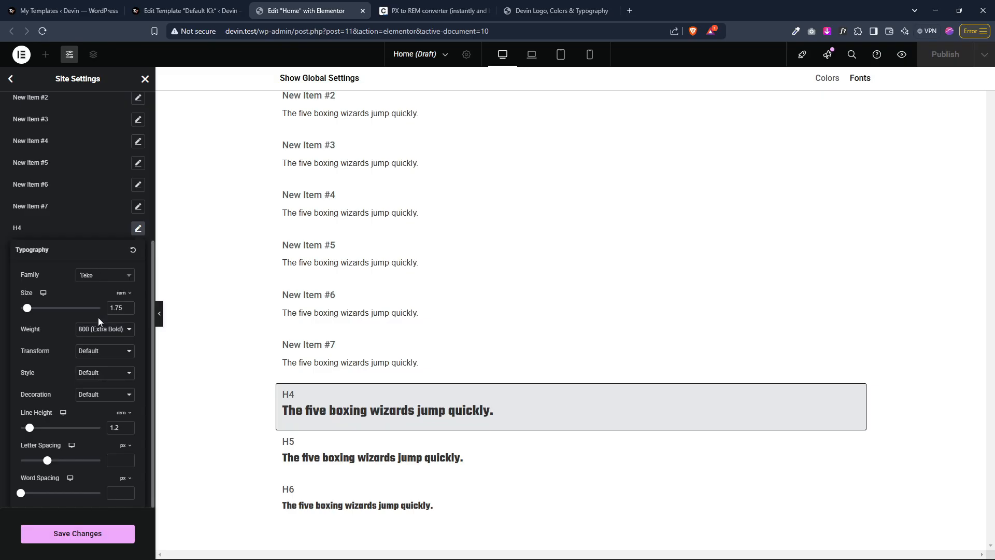
# Step: Rename the custom font style New Item #7 to H3 and set its font size to 2 rem
pyautogui.click(41, 202)
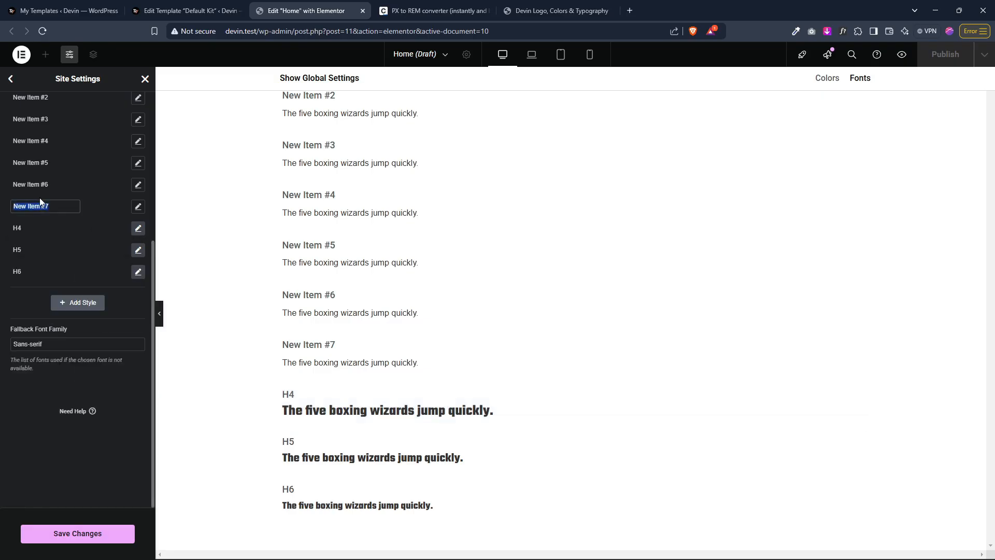
pyautogui.write('H3')
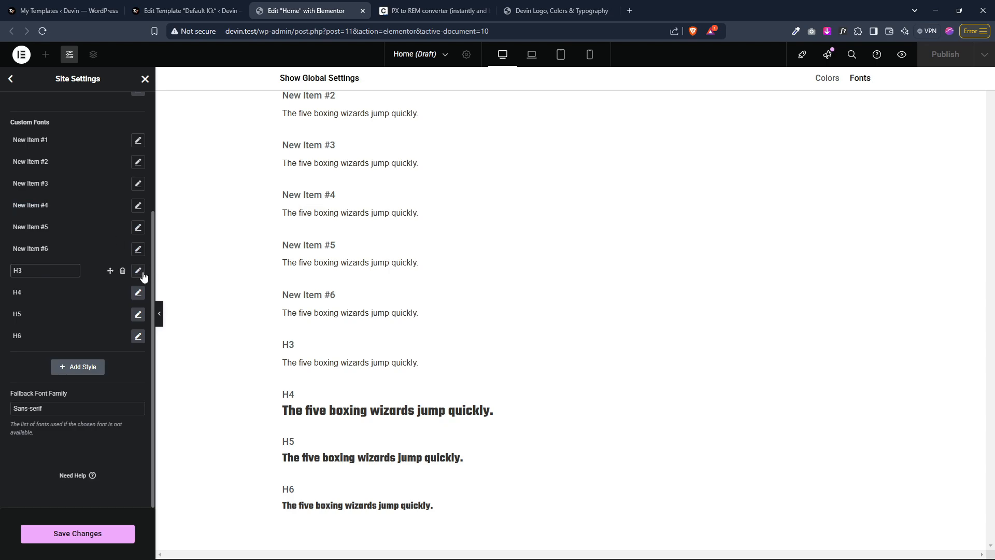
pyautogui.click(138, 271)
pyautogui.click(125, 336)
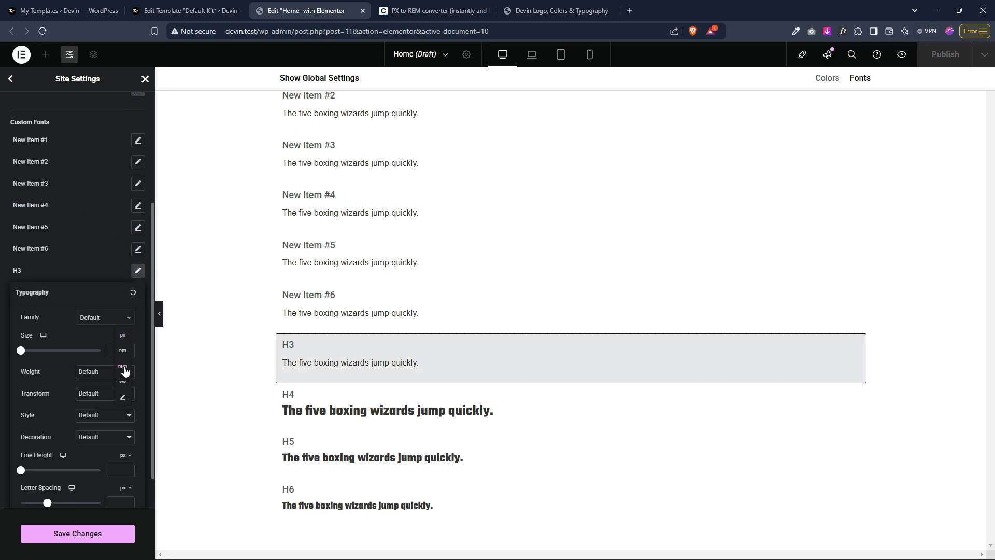
pyautogui.click(126, 367)
pyautogui.click(117, 351)
pyautogui.write('2')
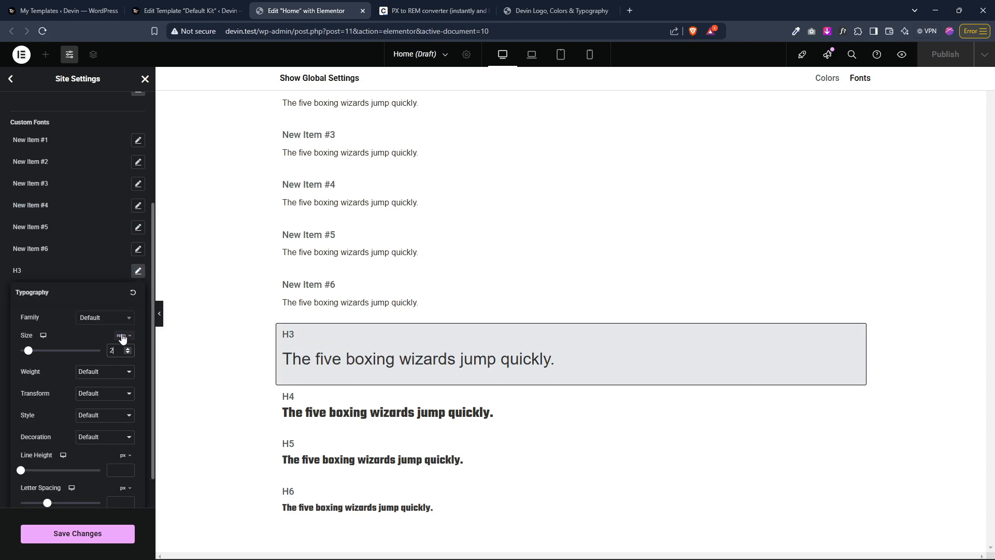
# Step: Set the H3 style's font family to Teko and its weight to 800 (Extra Bold)
pyautogui.click(119, 318)
pyautogui.write('TEKO')
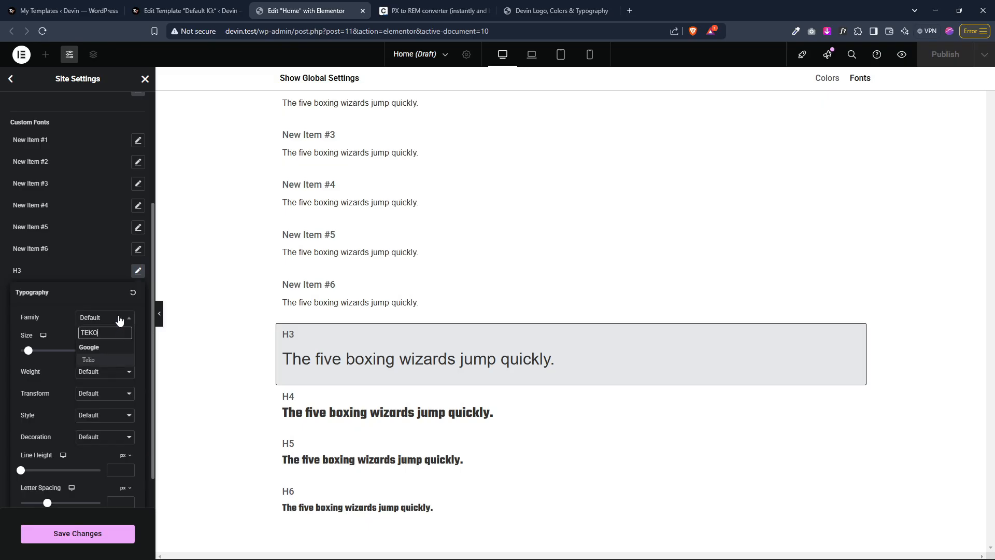
pyautogui.click(106, 353)
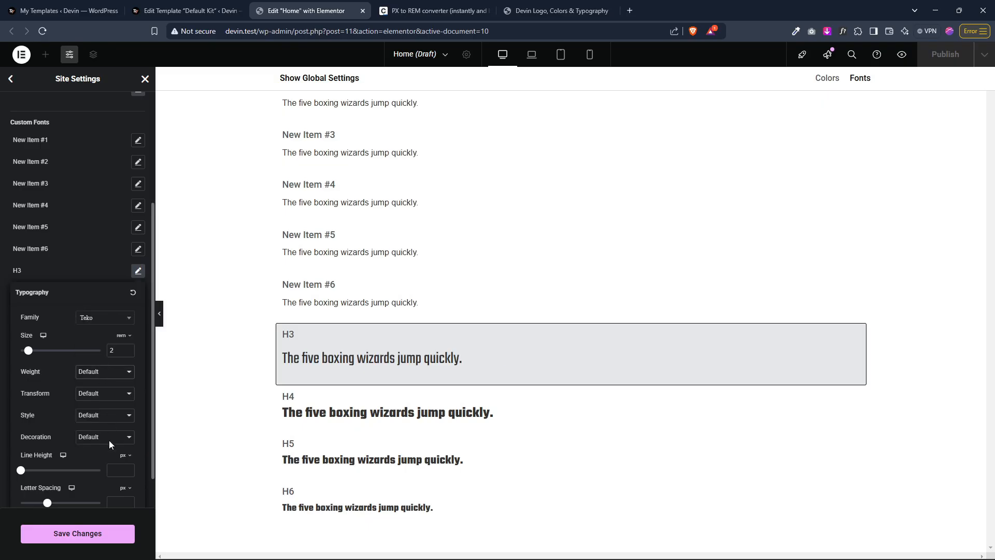
pyautogui.click(110, 468)
# Step: Set the H3 style's line height to 1.2 rem
pyautogui.moveTo(122, 456)
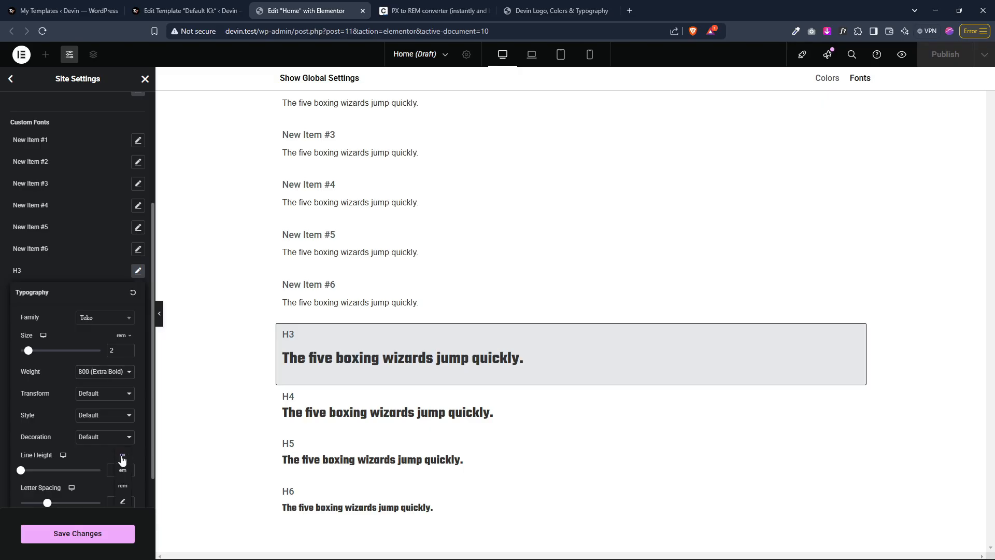
pyautogui.click(123, 488)
pyautogui.click(118, 471)
pyautogui.write('1.2')
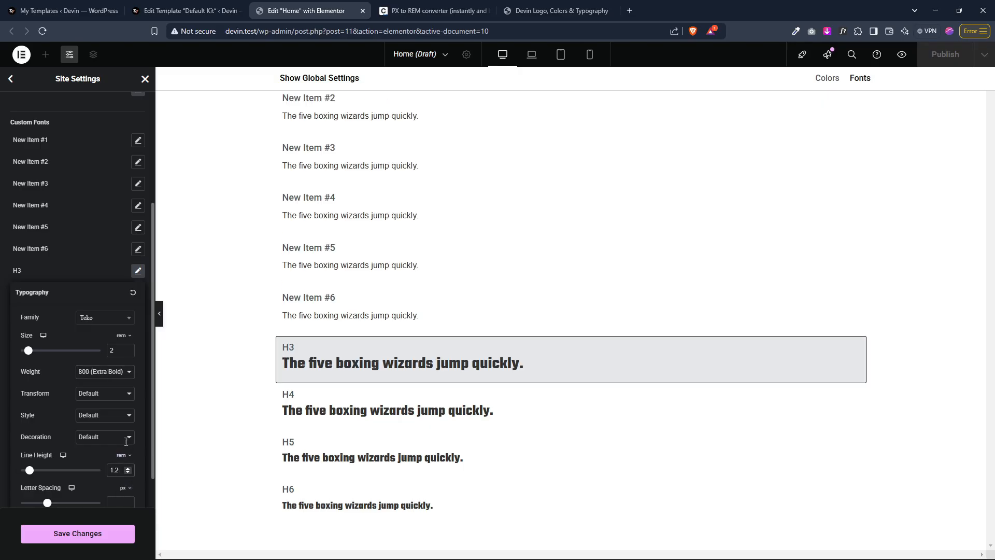
# Step: Rename the custom font style New Item #6 to H2
pyautogui.click(97, 251)
pyautogui.doubleClick(37, 250)
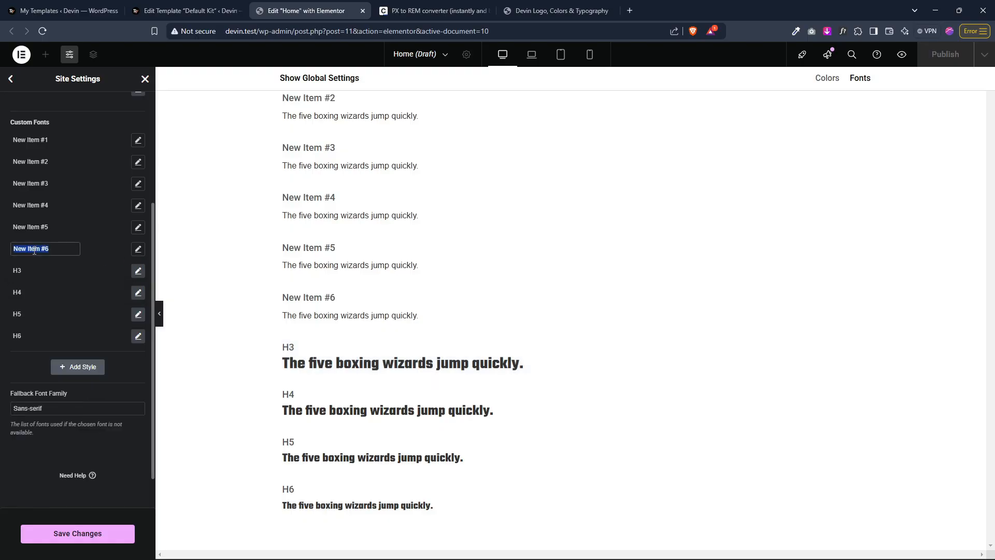
pyautogui.write('H2')
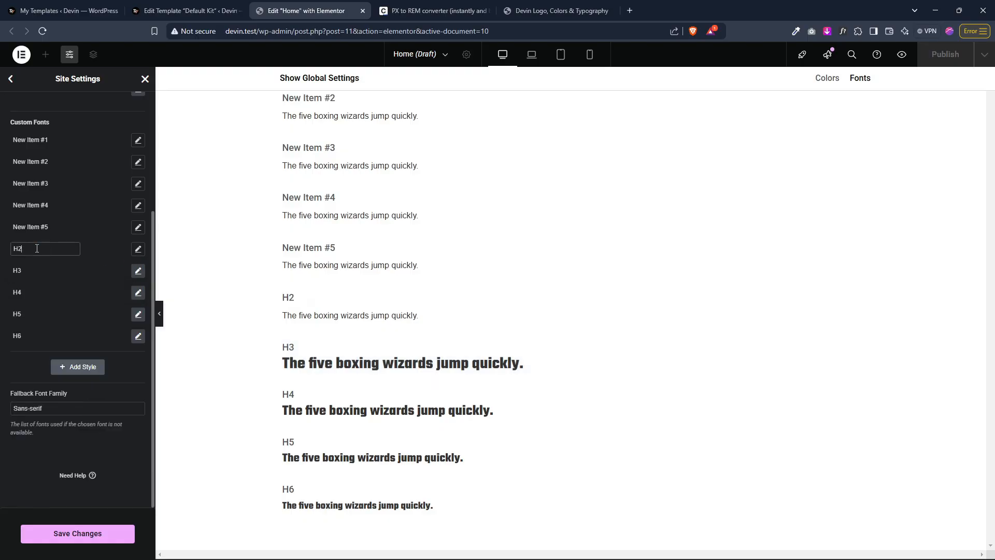
# Step: Set the H2 style's font size to 2.25 rem
pyautogui.click(137, 250)
pyautogui.click(126, 314)
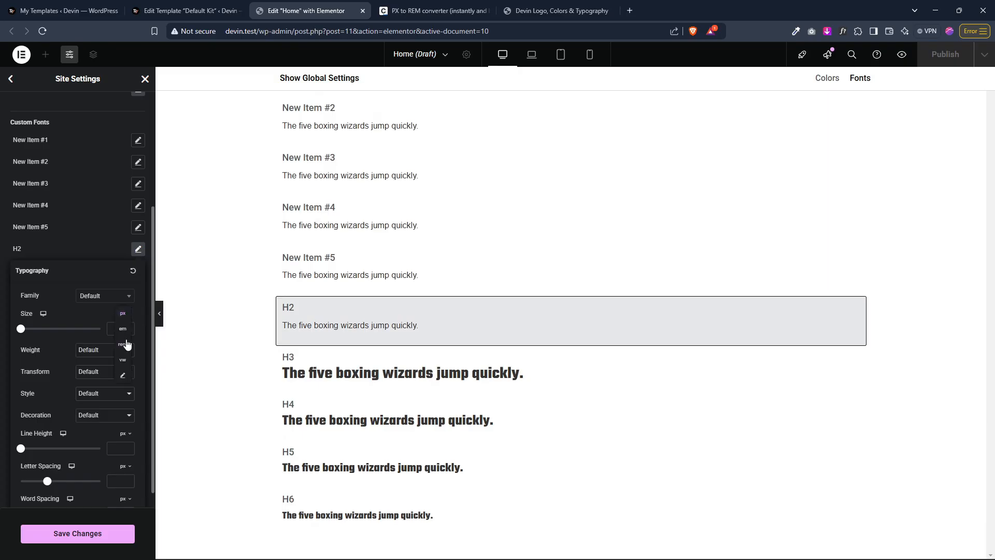
pyautogui.click(127, 346)
pyautogui.click(121, 329)
pyautogui.write('2.25')
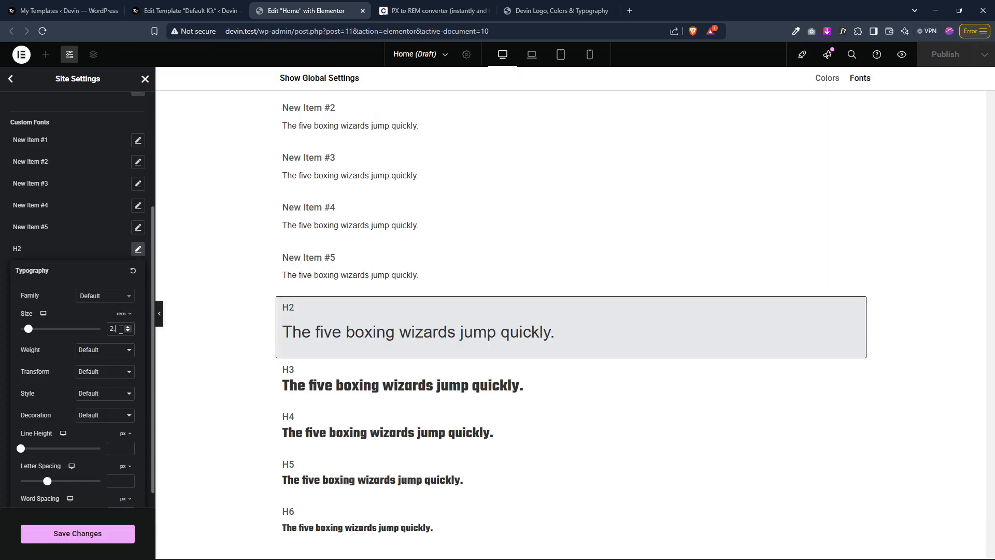
# Step: Set the H2 style's font family to Teko and its weight to 800 (Extra Bold)
pyautogui.click(100, 296)
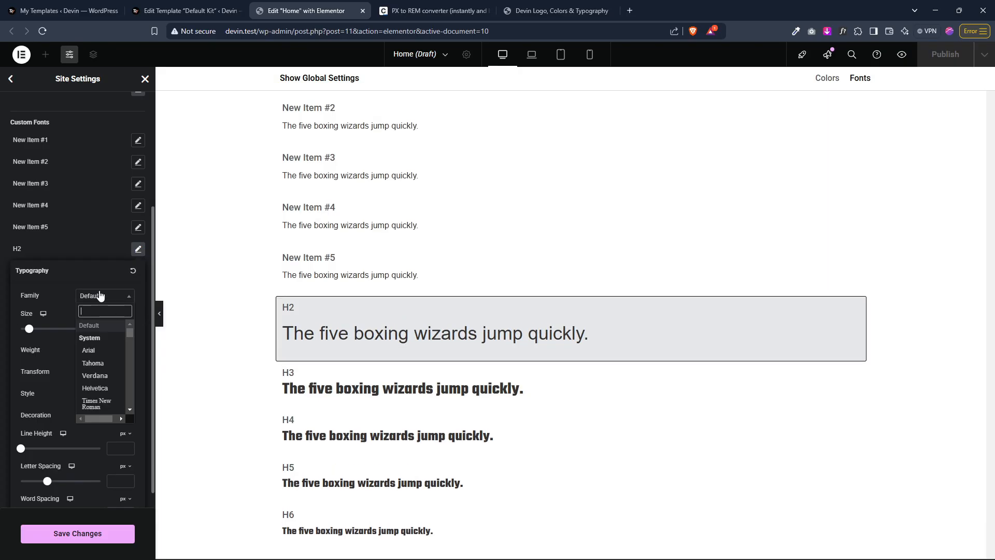
pyautogui.write('teko')
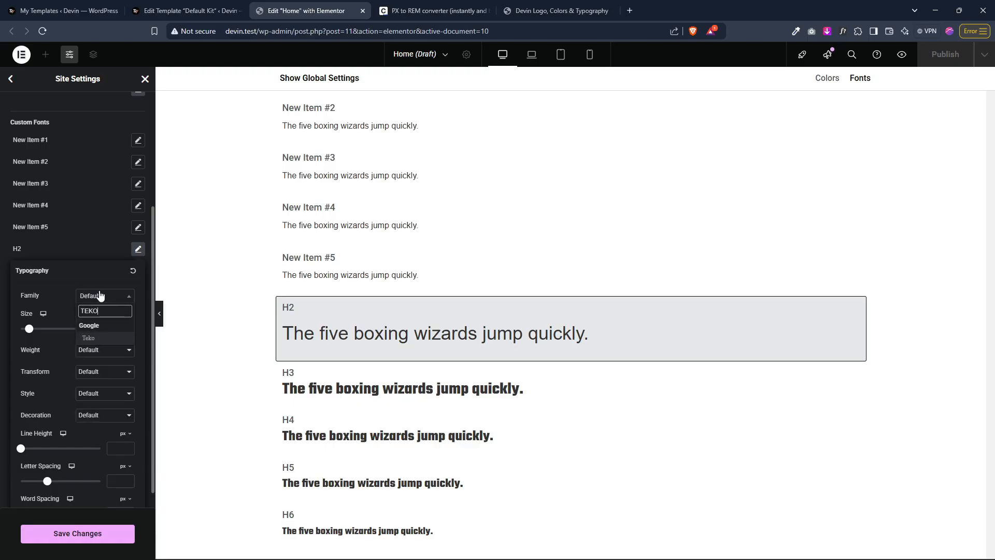
pyautogui.click(99, 338)
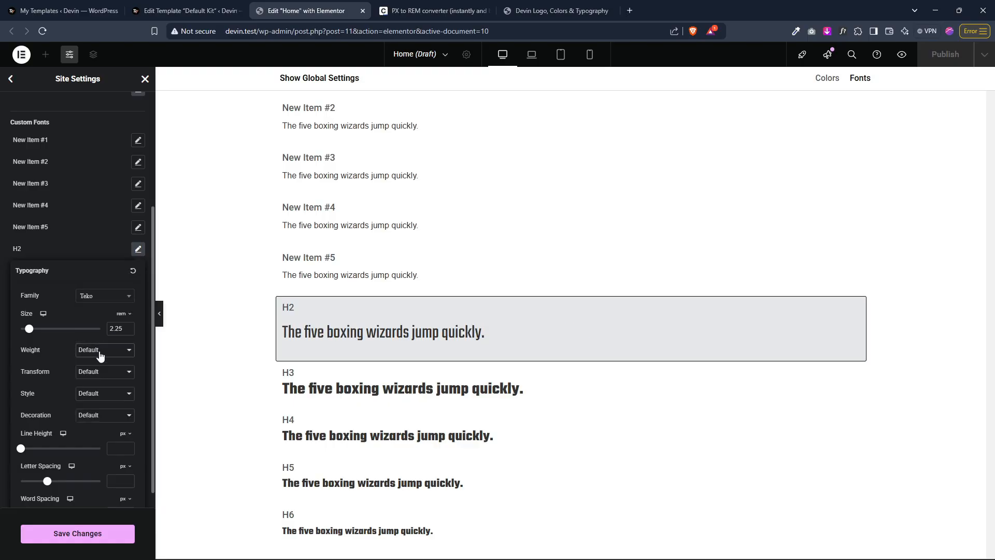
pyautogui.click(110, 447)
# Step: Set the H2 style's line height to 1.2 rem
pyautogui.click(123, 434)
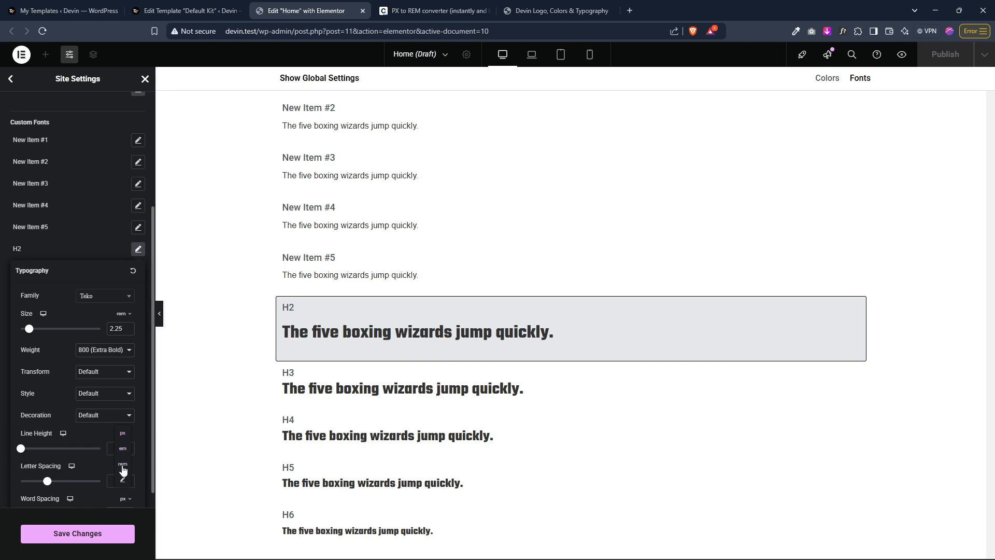
pyautogui.write('1')
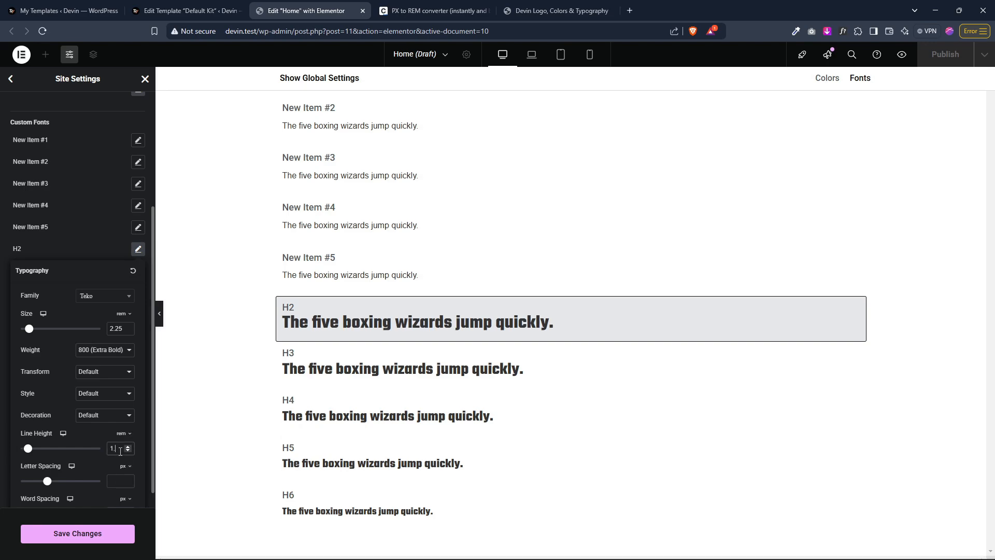
pyautogui.write('.2')
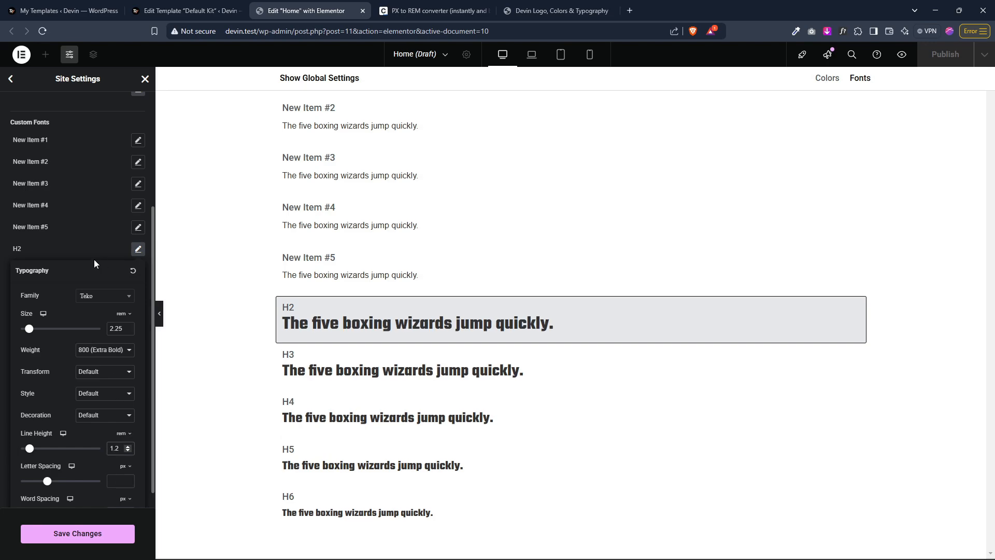
# Step: Rename the custom font style New Item #5 to H1
pyautogui.click(67, 247)
pyautogui.click(41, 226)
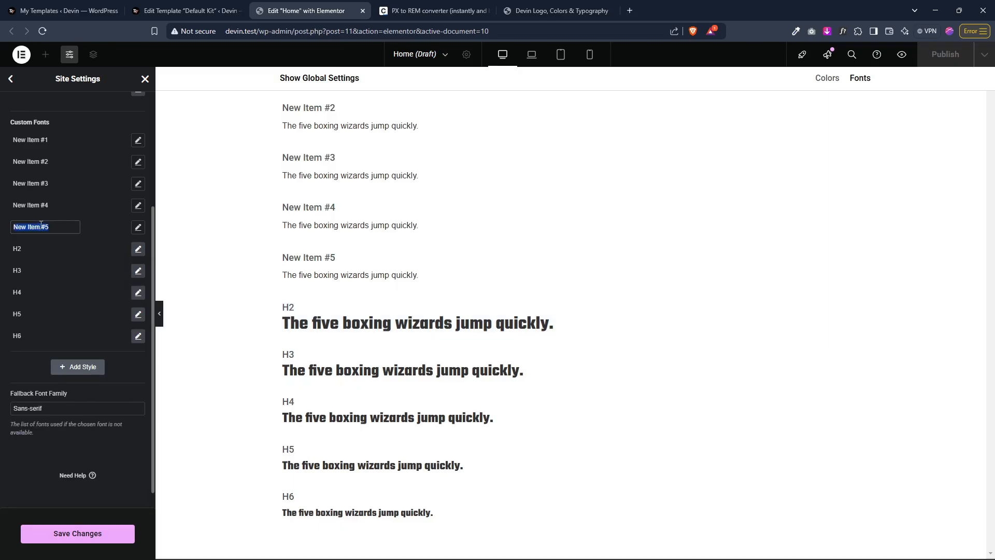
pyautogui.write('H1')
pyautogui.press('Return')
# Step: Set the H1 style's font size to 2.25 rem by pasting the value
pyautogui.click(139, 228)
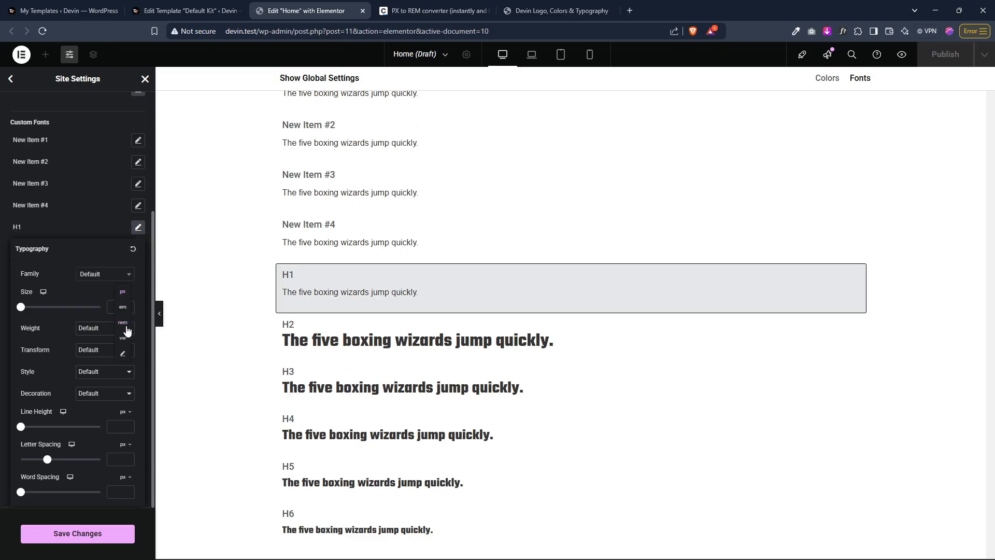
pyautogui.click(119, 307)
pyautogui.write('2.25')
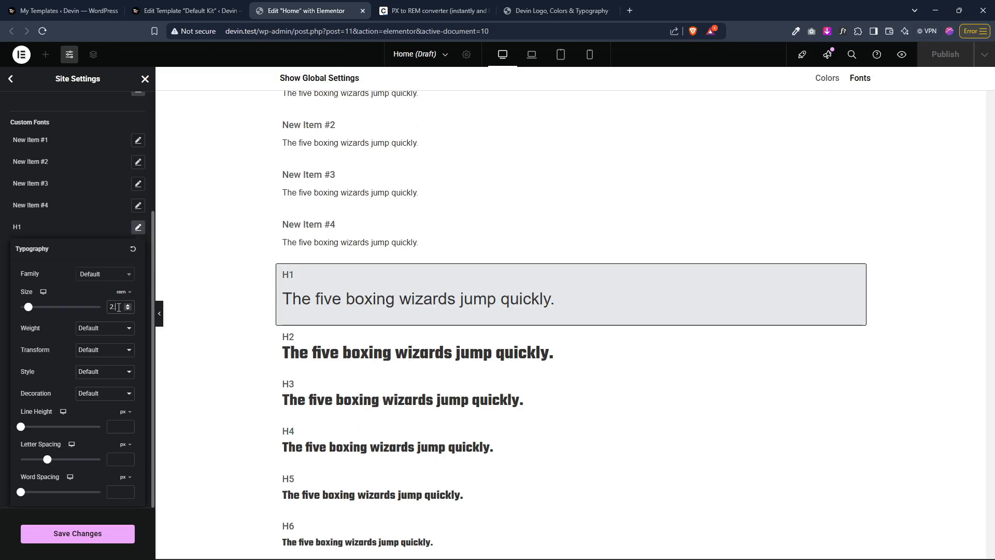
# Step: Set the H1 style's font family to Teko and its weight to 800 (Extra Bold)
pyautogui.click(106, 282)
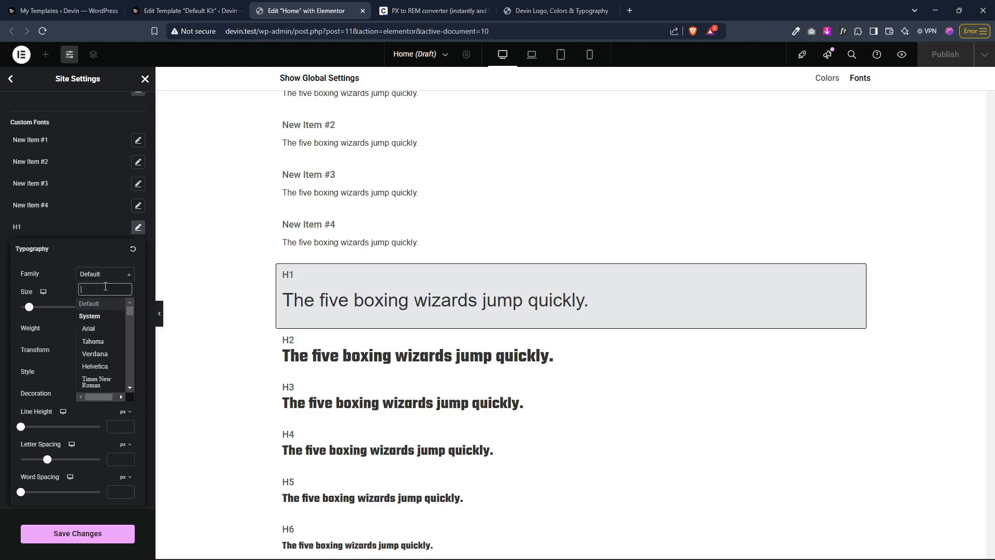
pyautogui.write('teko')
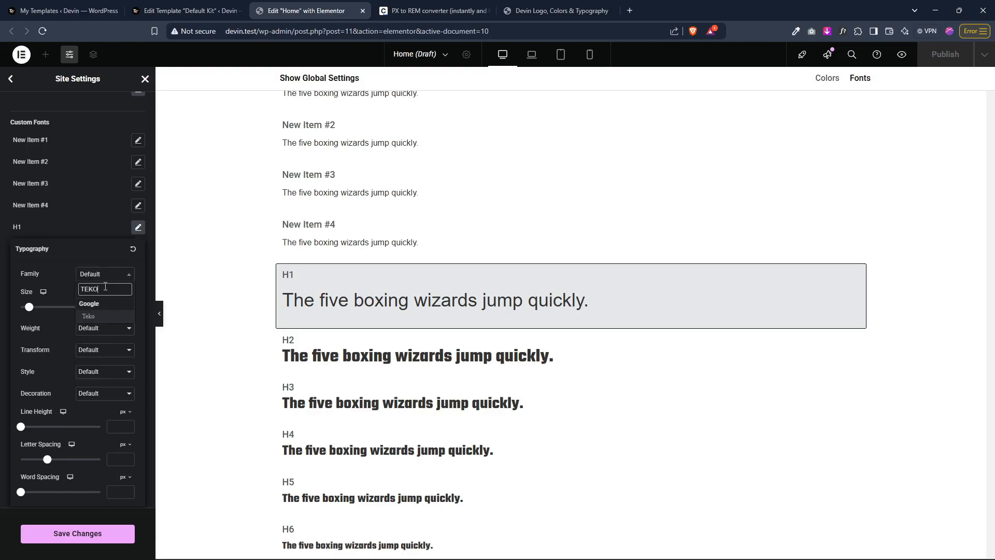
pyautogui.click(101, 317)
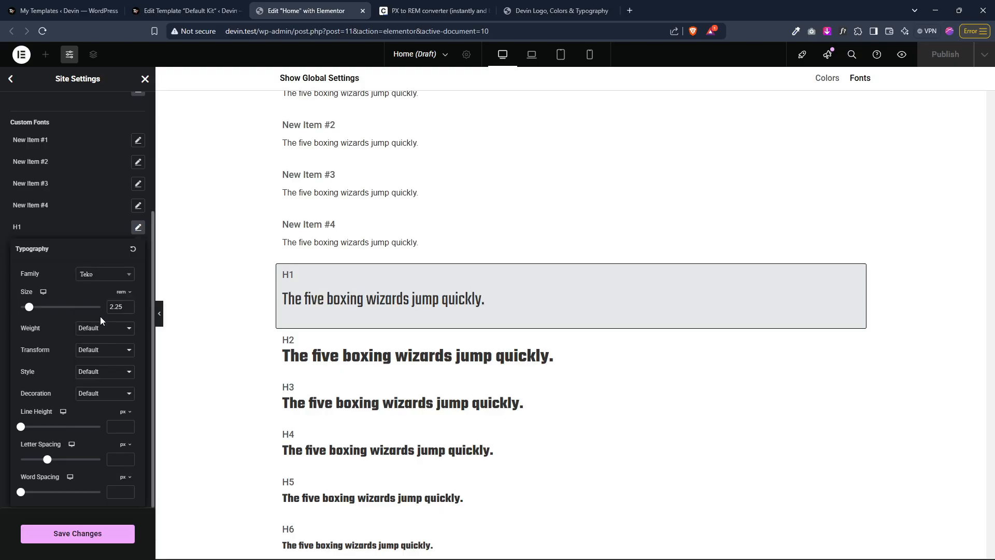
pyautogui.click(112, 428)
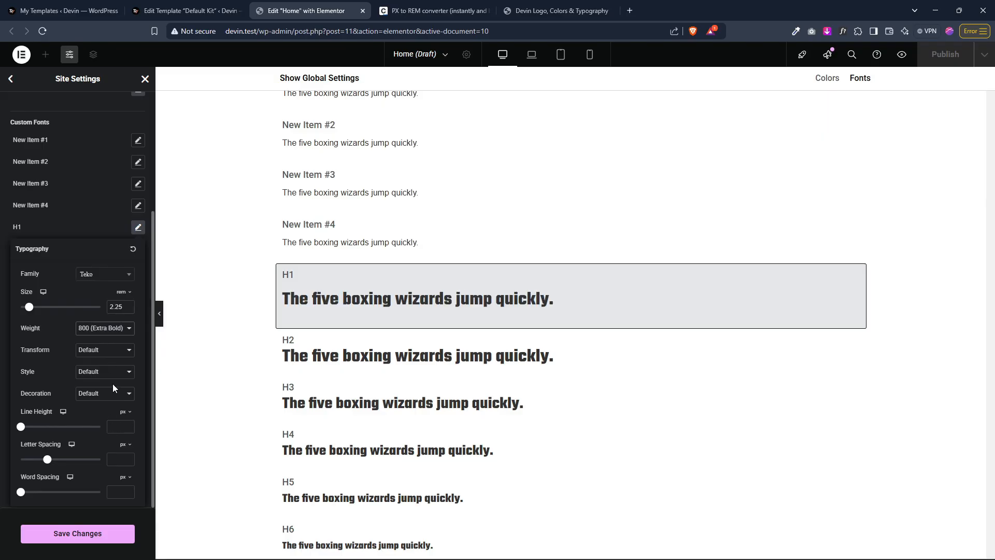
# Step: Set the H1 style's line height to 1.2 rem
pyautogui.click(125, 411)
pyautogui.click(125, 428)
pyautogui.click(117, 428)
pyautogui.write('1.2')
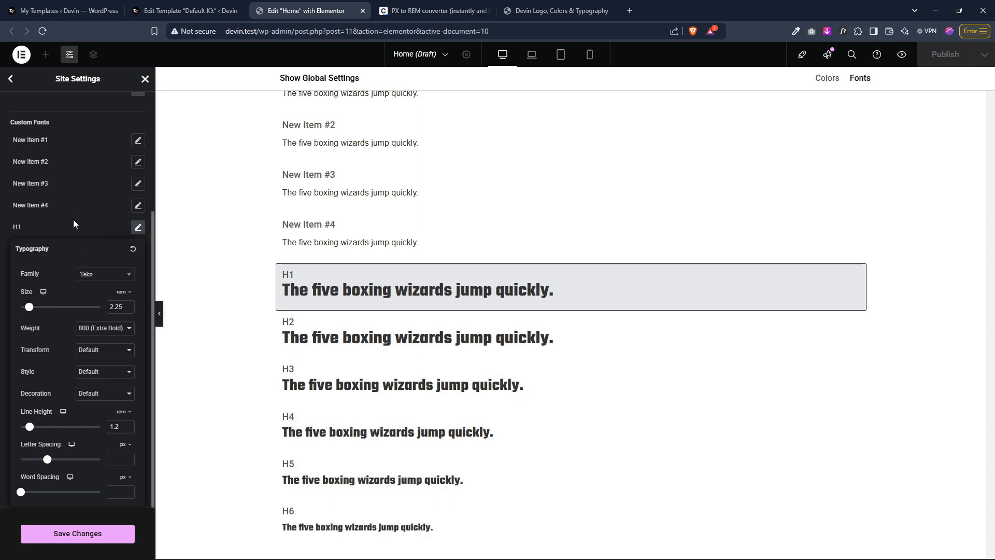
# Step: Rename the custom font style New Item #4 to Display 4
pyautogui.click(73, 219)
pyautogui.click(40, 205)
pyautogui.write('dISP')
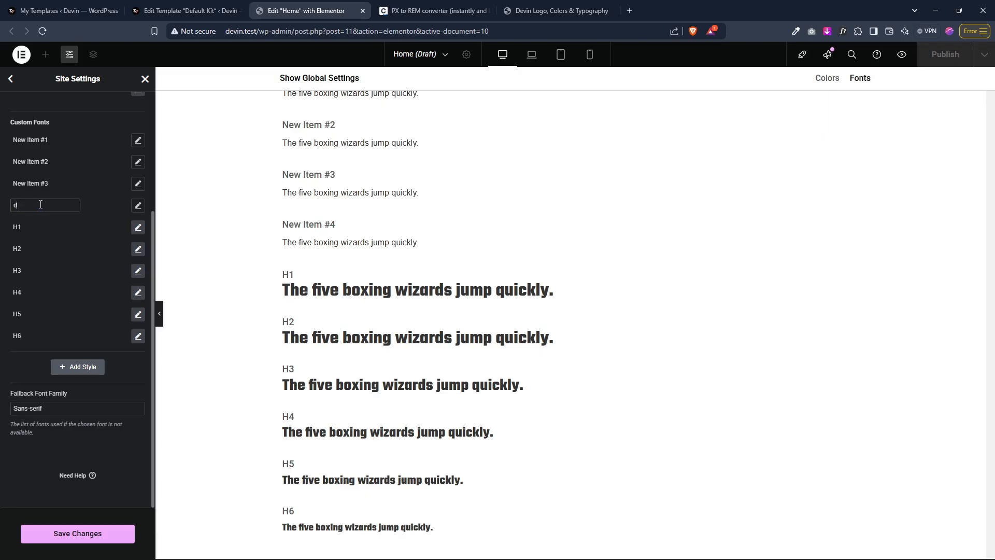
pyautogui.press('BackSpace')
pyautogui.press('BackSpace')
pyautogui.press('BackSpace')
pyautogui.press('BackSpace')
pyautogui.write('Display 4')
# Step: Set the Display 4 style's font family to Teko
pyautogui.click(138, 206)
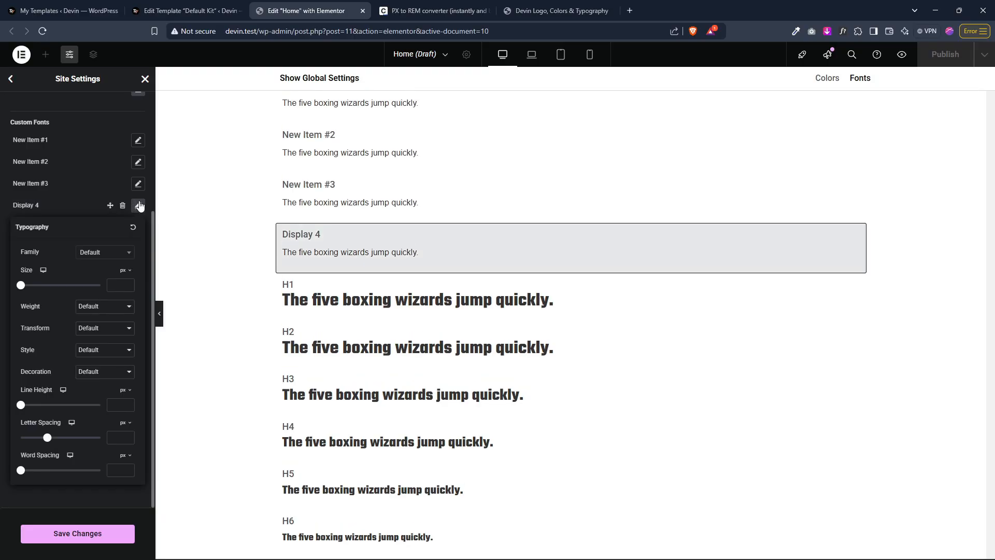
pyautogui.click(97, 253)
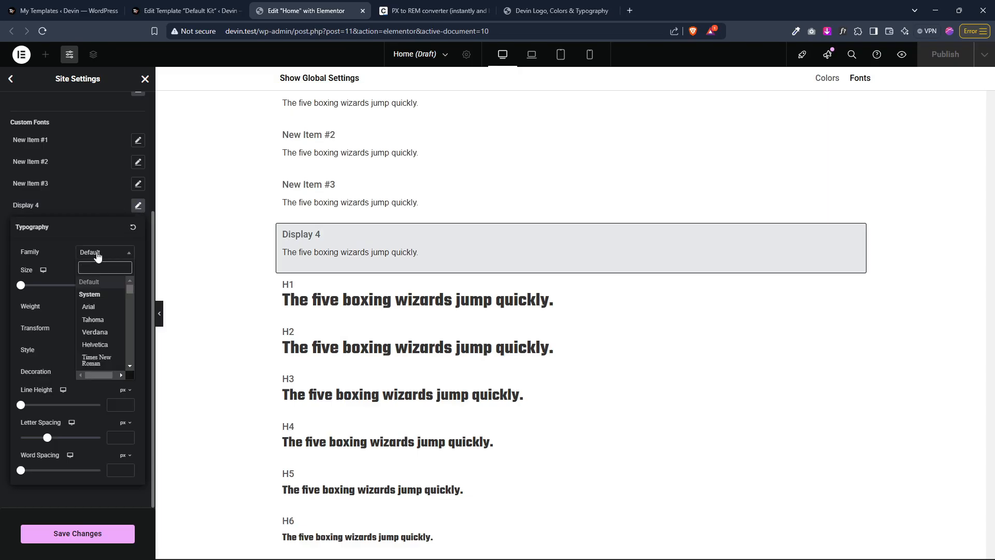
pyautogui.write('teko')
pyautogui.click(96, 294)
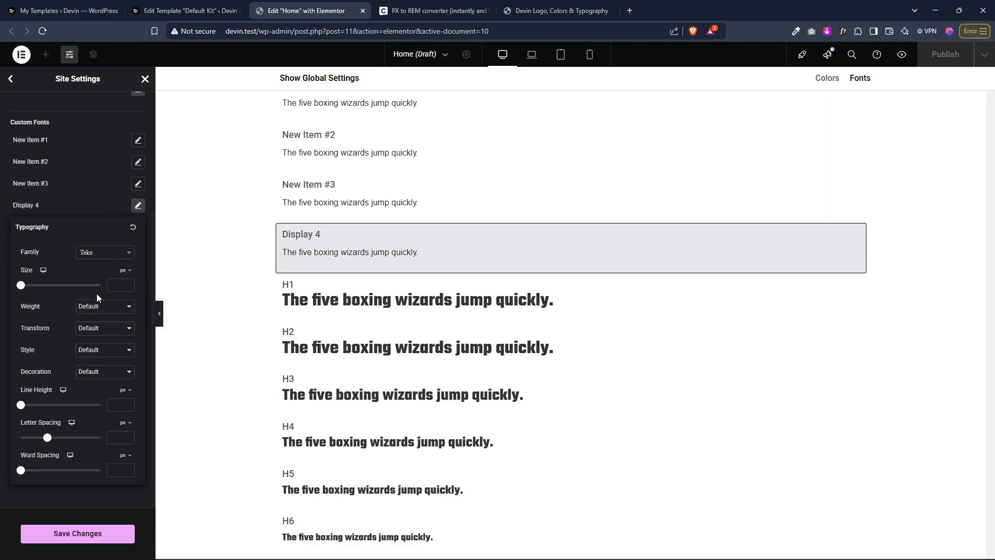
# Step: Set the Display 4 style's font size to 2.25 rem and its weight to 800 (Extra Bold)
pyautogui.moveTo(125, 271)
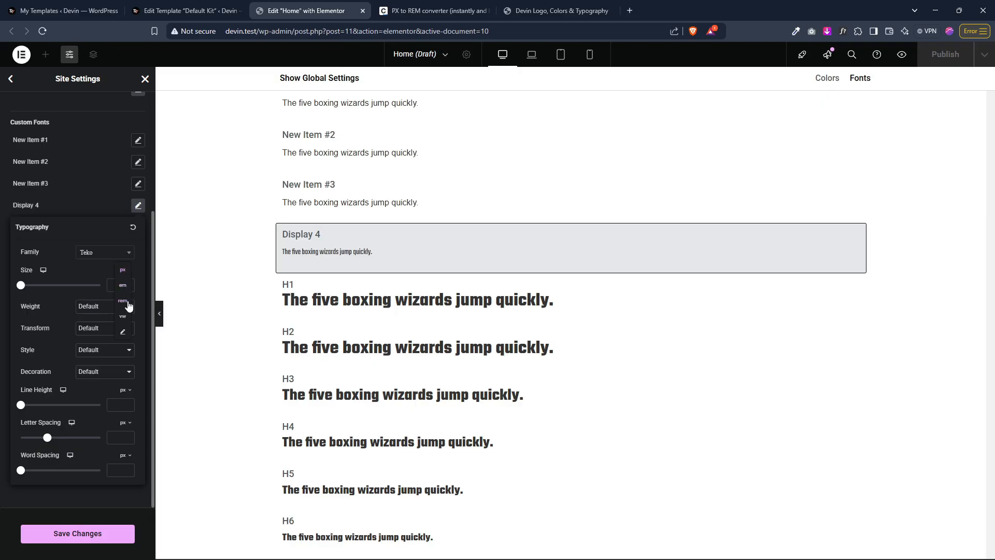
pyautogui.click(128, 304)
pyautogui.write('2.25')
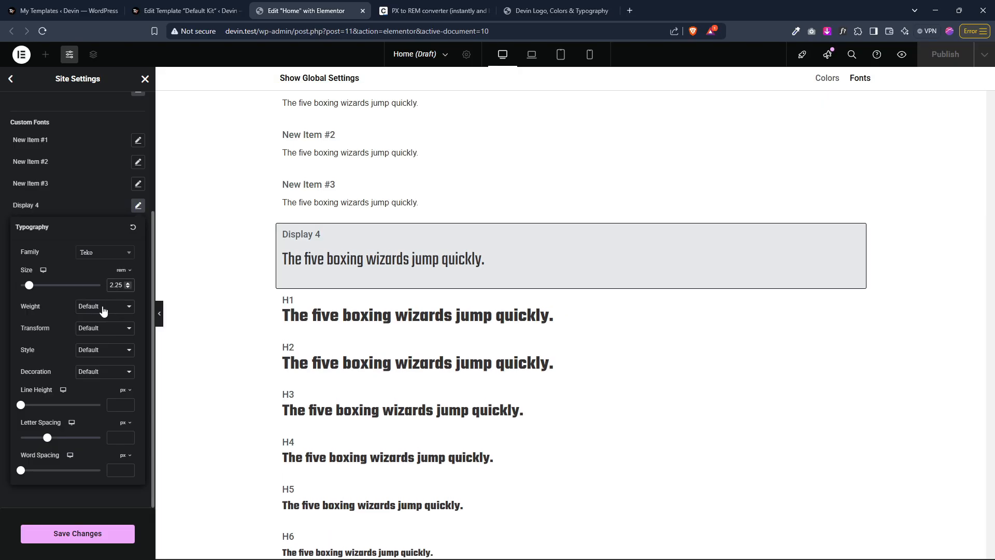
pyautogui.click(110, 406)
# Step: Set the Display 4 style's line height to 1.2 rem
pyautogui.click(125, 394)
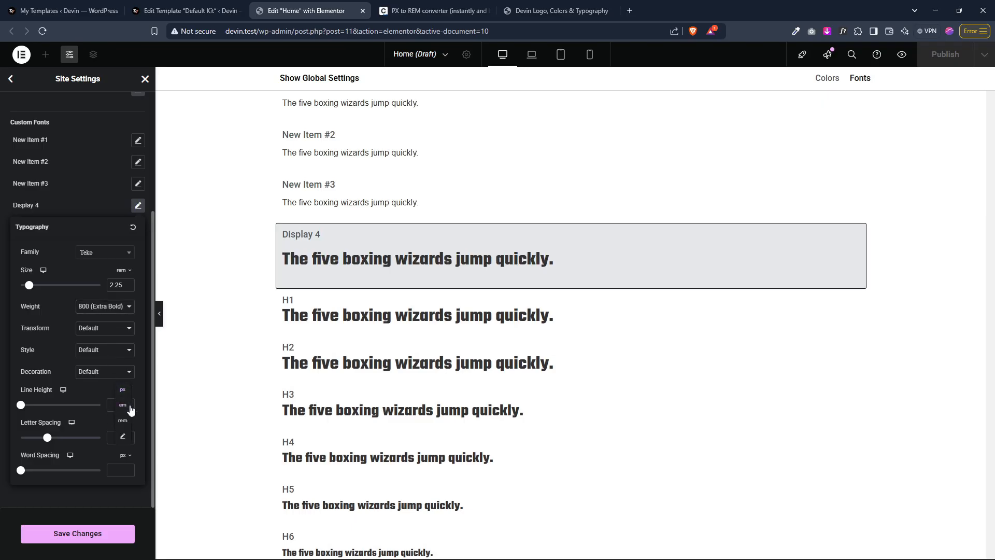
pyautogui.click(125, 426)
pyautogui.click(119, 406)
pyautogui.write('1.2')
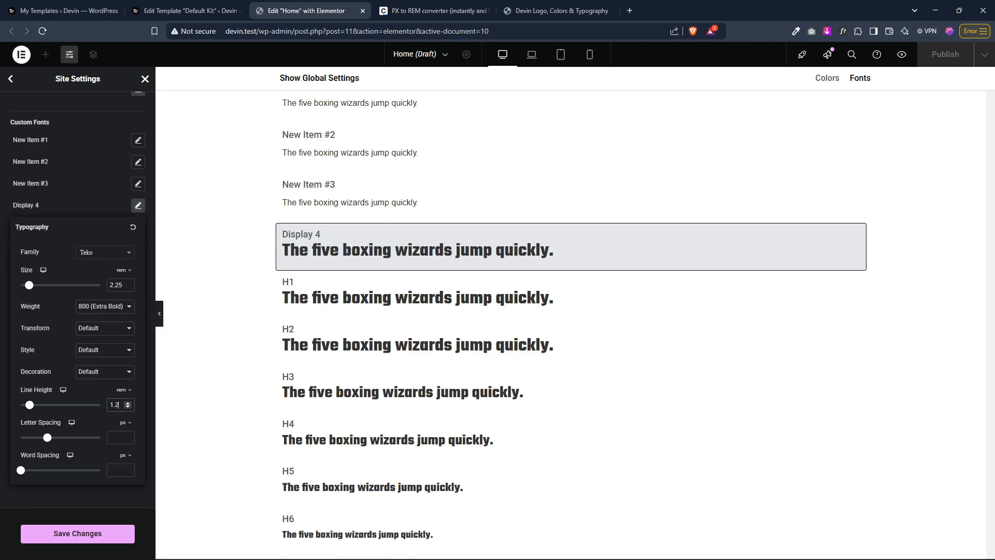
pyautogui.hotkey('alt', 'Tab')
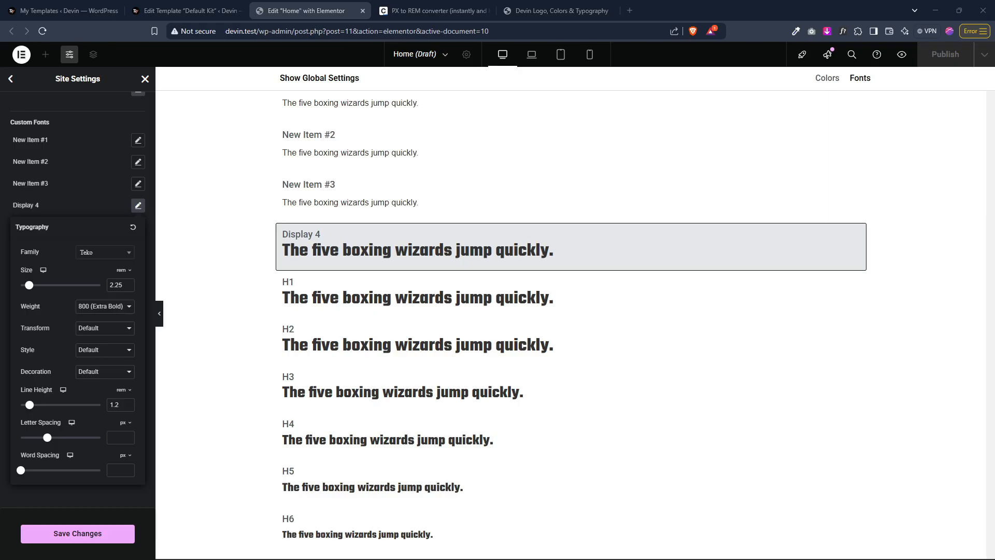
# Step: Set the H1 style's font size to 2.5 rem
pyautogui.click(73, 205)
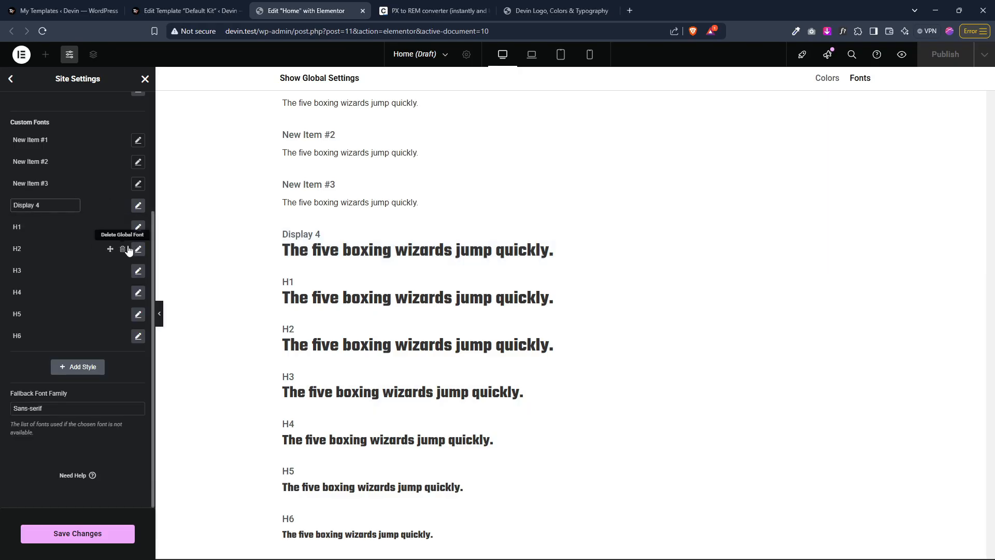
pyautogui.click(139, 232)
pyautogui.click(138, 229)
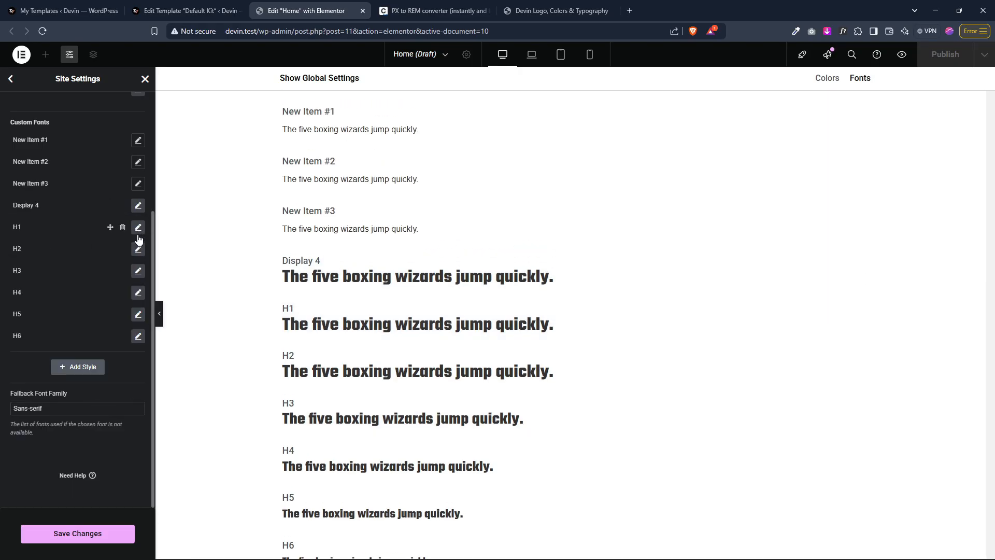
pyautogui.click(138, 250)
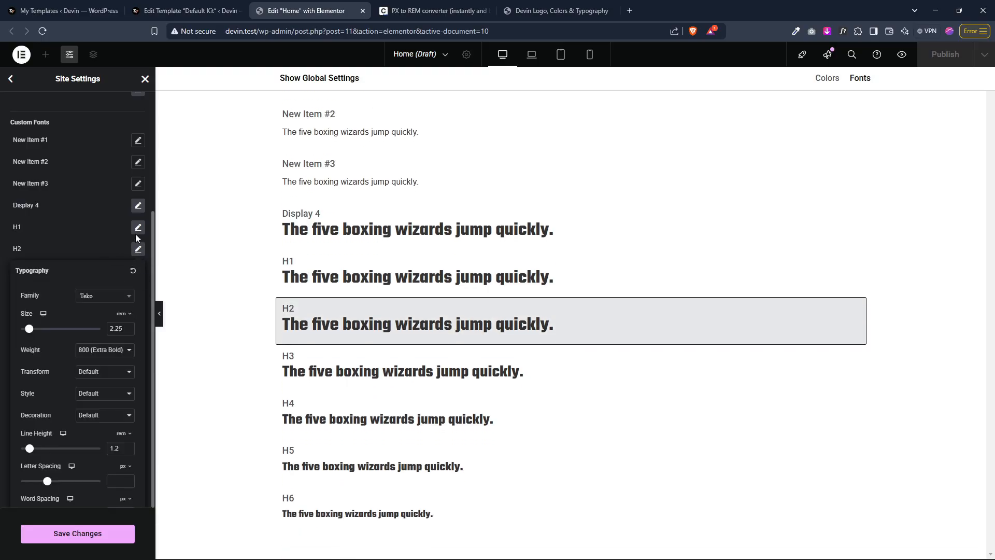
pyautogui.click(138, 229)
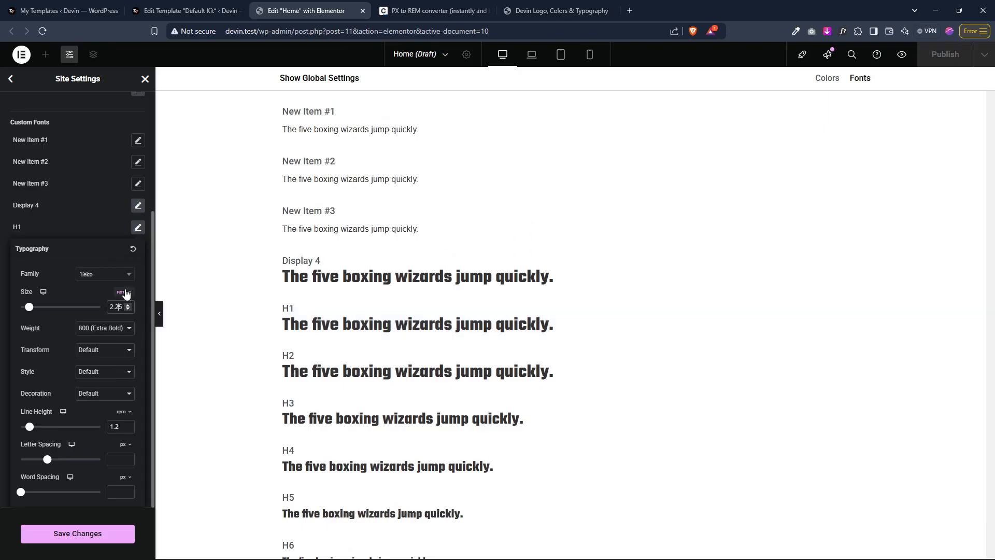
pyautogui.press('BackSpace')
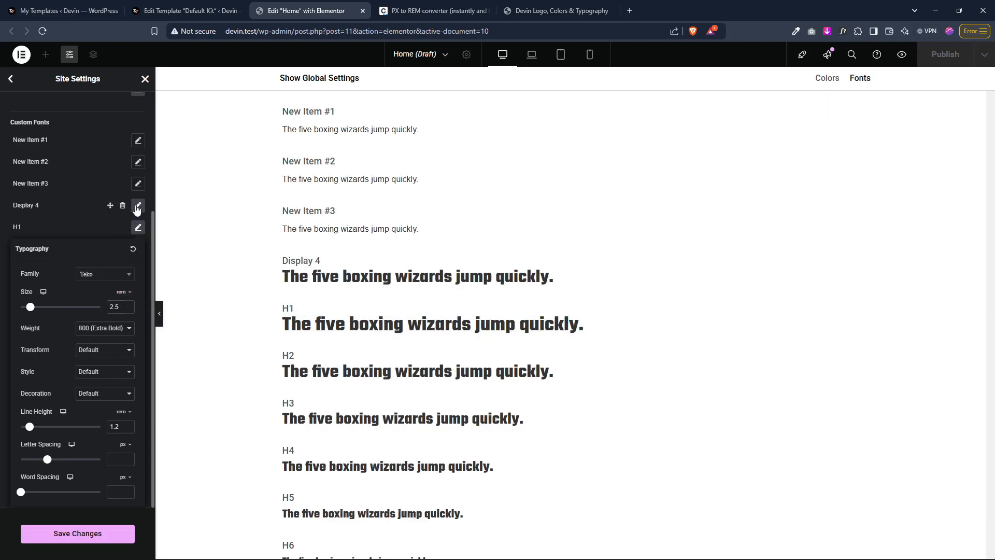
pyautogui.click(137, 205)
pyautogui.click(116, 307)
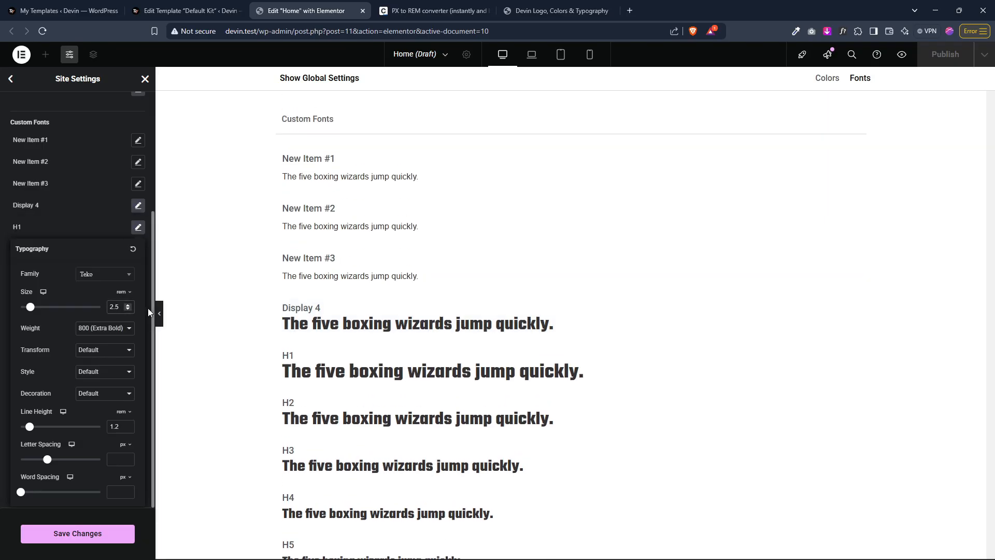
pyautogui.write('7')
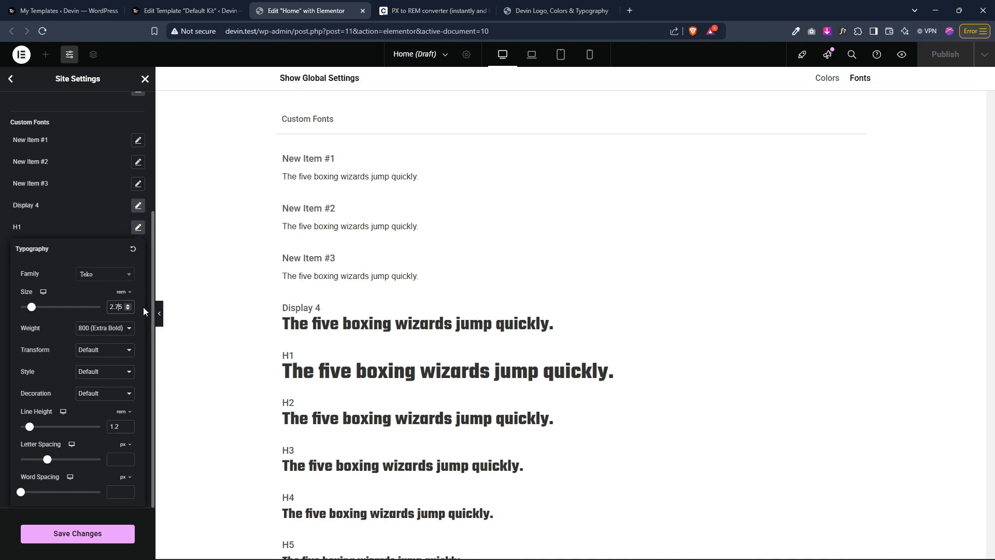
pyautogui.press('BackSpace')
pyautogui.click(53, 161)
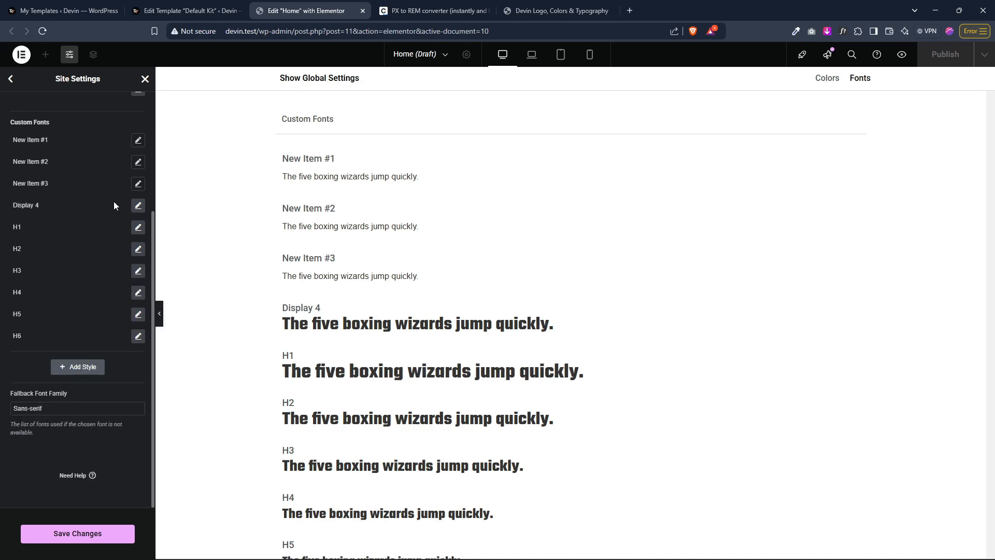
# Step: Set the Display 4 style's font size to 2.75 rem
pyautogui.click(137, 206)
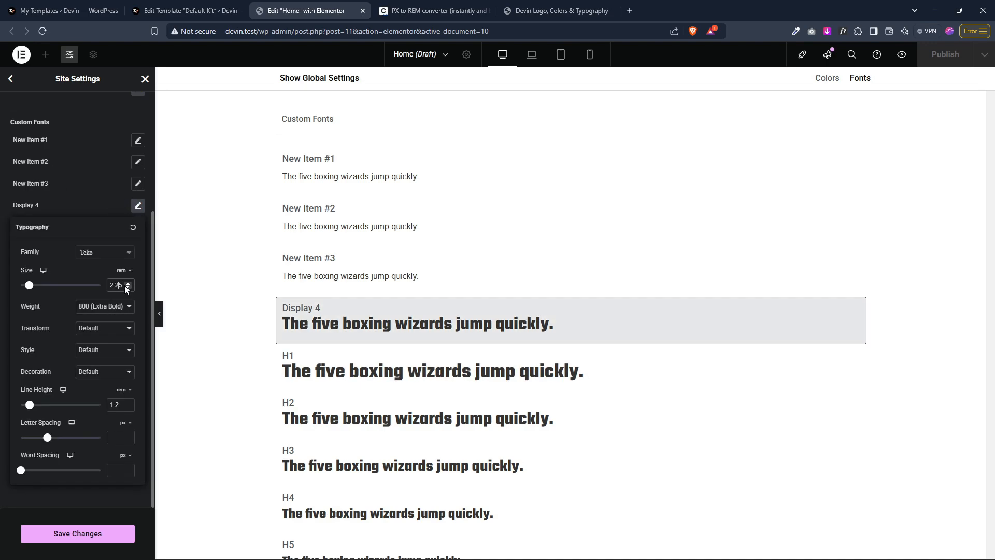
pyautogui.press('Left')
pyautogui.press('BackSpace')
pyautogui.write('7')
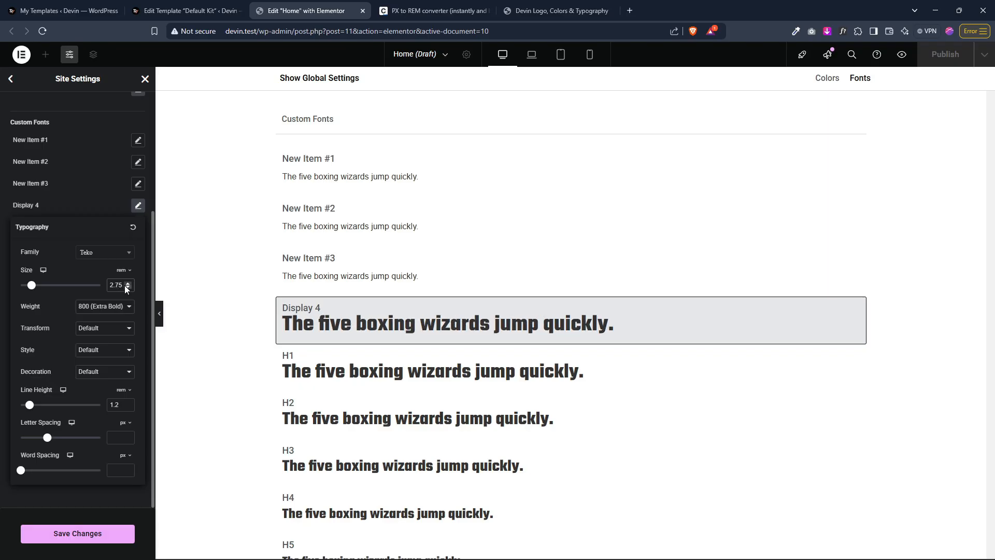
# Step: Rename the custom font style New Item #3 to Display 3
pyautogui.click(44, 184)
pyautogui.write('Display')
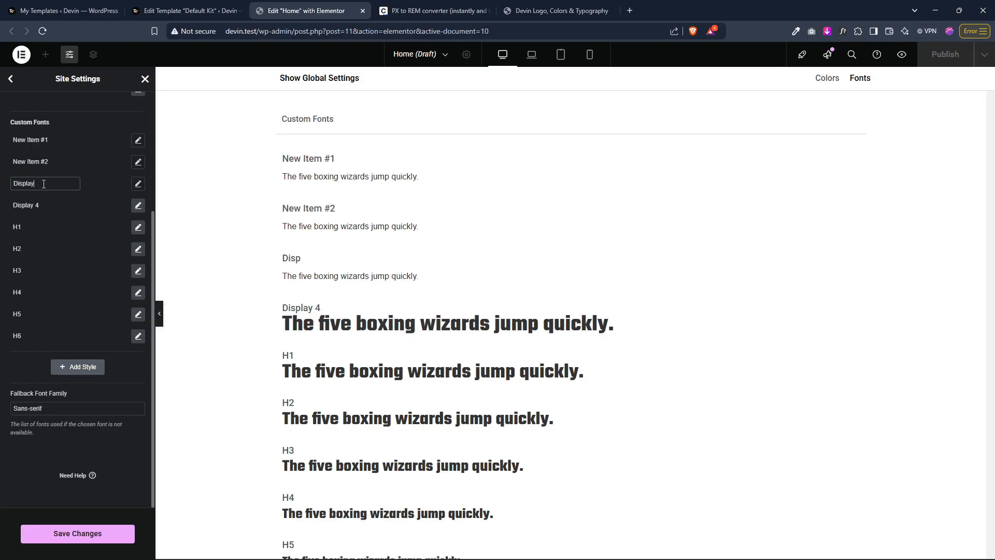
pyautogui.write(' 3')
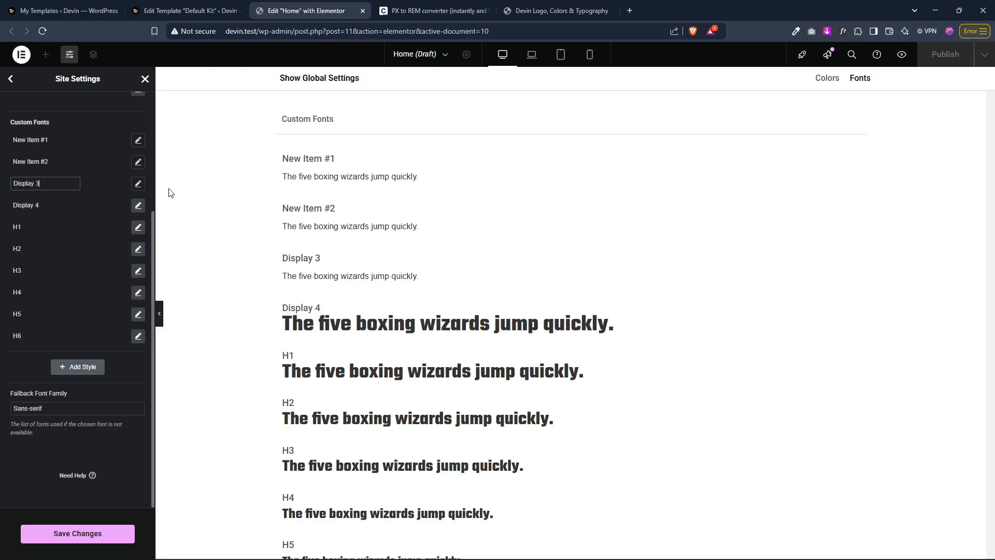
# Step: Set the Display 3 style's font family to Teko
pyautogui.click(138, 184)
pyautogui.click(119, 235)
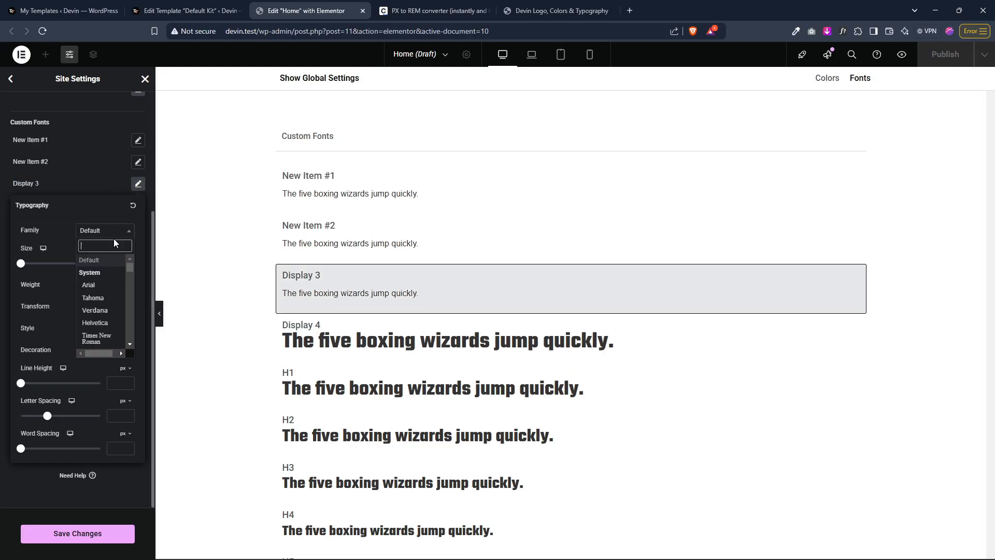
pyautogui.write('teko')
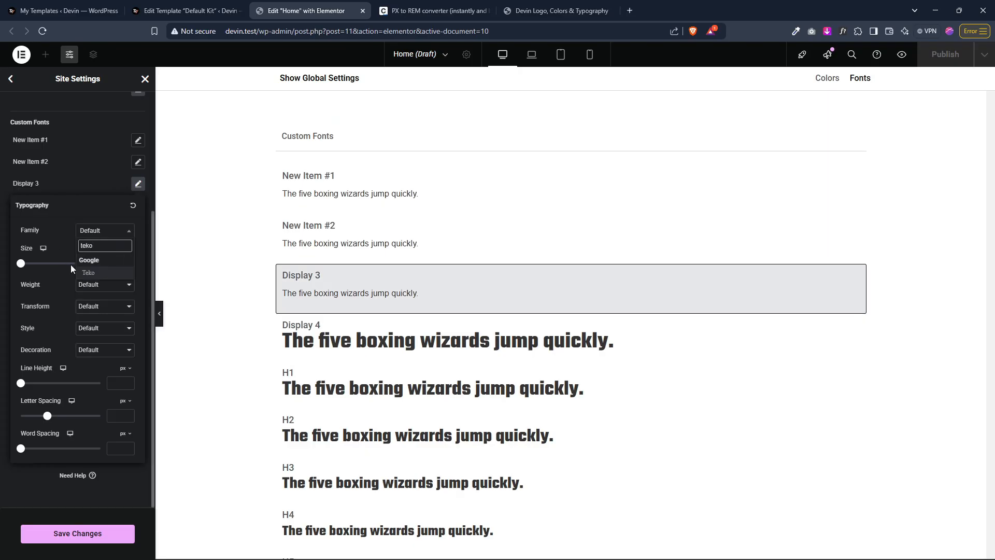
pyautogui.click(87, 273)
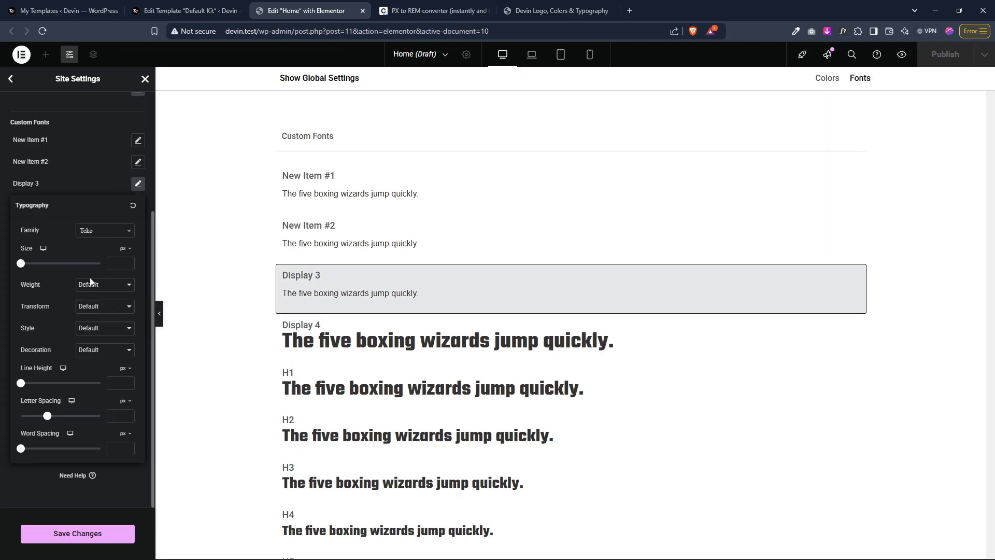
# Step: Set the Display 3 style's font size to 3 rem and its weight to 800 (Extra Bold)
pyautogui.click(116, 389)
pyautogui.click(124, 248)
pyautogui.click(122, 284)
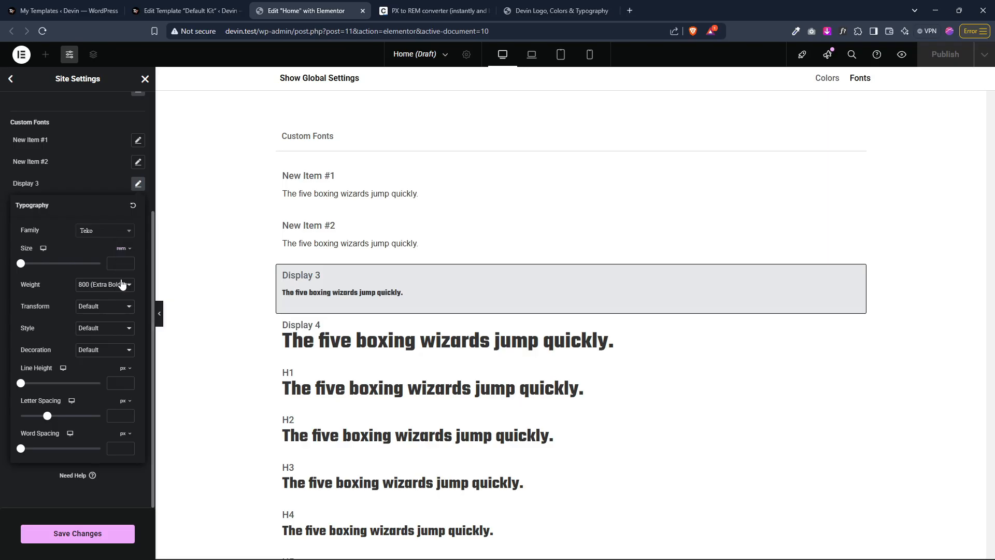
pyautogui.click(117, 263)
pyautogui.write('3')
# Step: Set the Display 3 style's line height to 1.2 rem
pyautogui.click(125, 368)
pyautogui.click(123, 392)
pyautogui.click(122, 385)
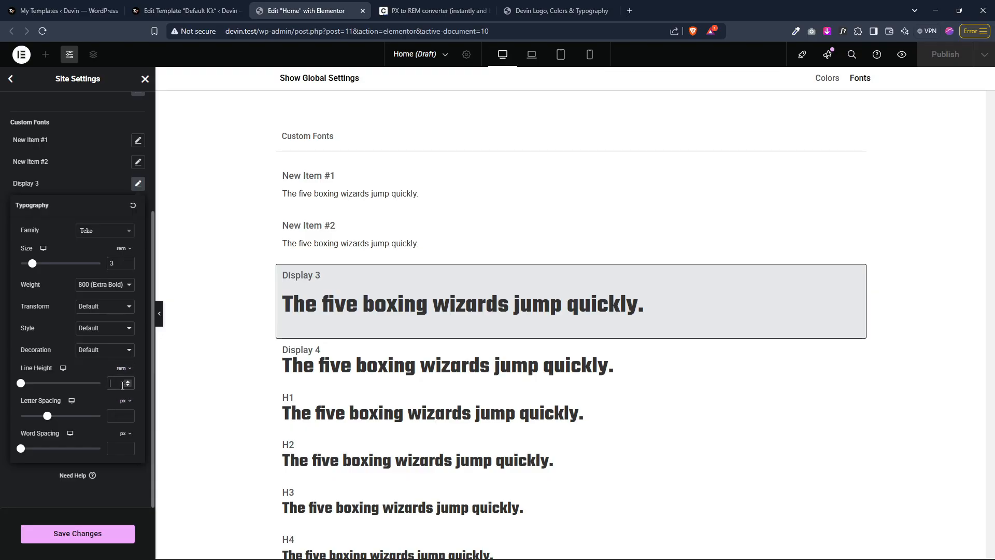
pyautogui.write('1.2')
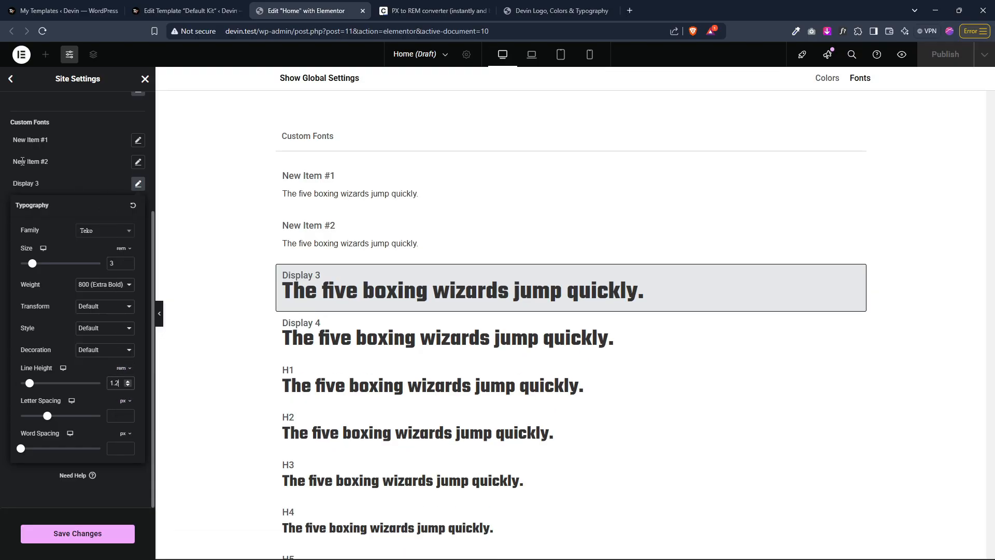
# Step: Rename the custom font style New Item #2 to Display 2
pyautogui.click(22, 161)
pyautogui.write('Displa')
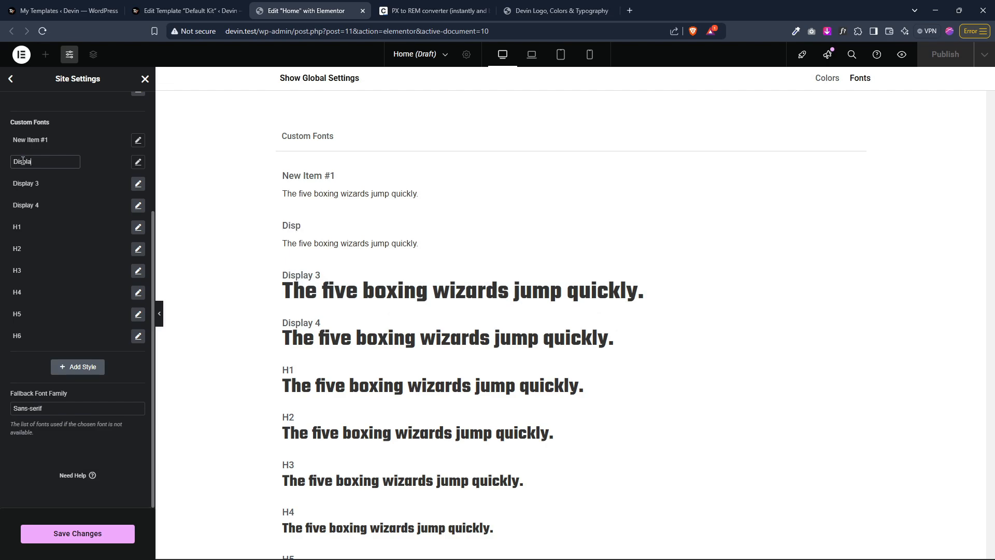
pyautogui.write('y 2')
# Step: Set the Display 2 style's font family to Teko
pyautogui.click(138, 161)
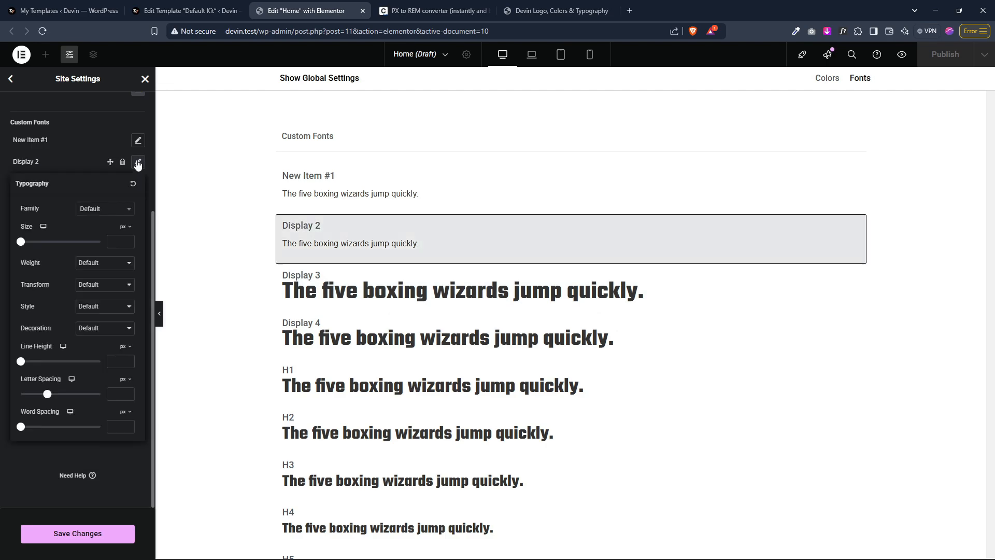
pyautogui.click(112, 212)
pyautogui.write('teko')
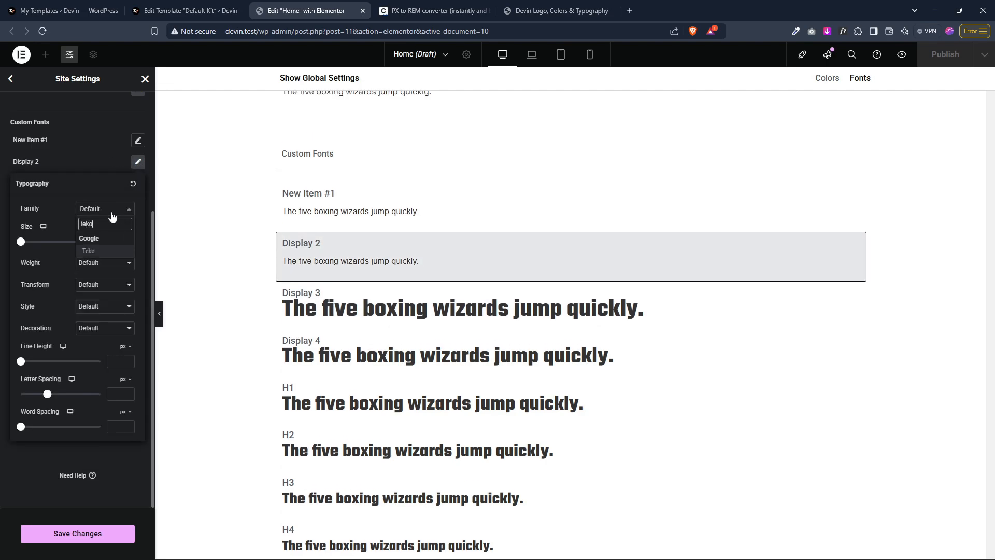
pyautogui.click(115, 251)
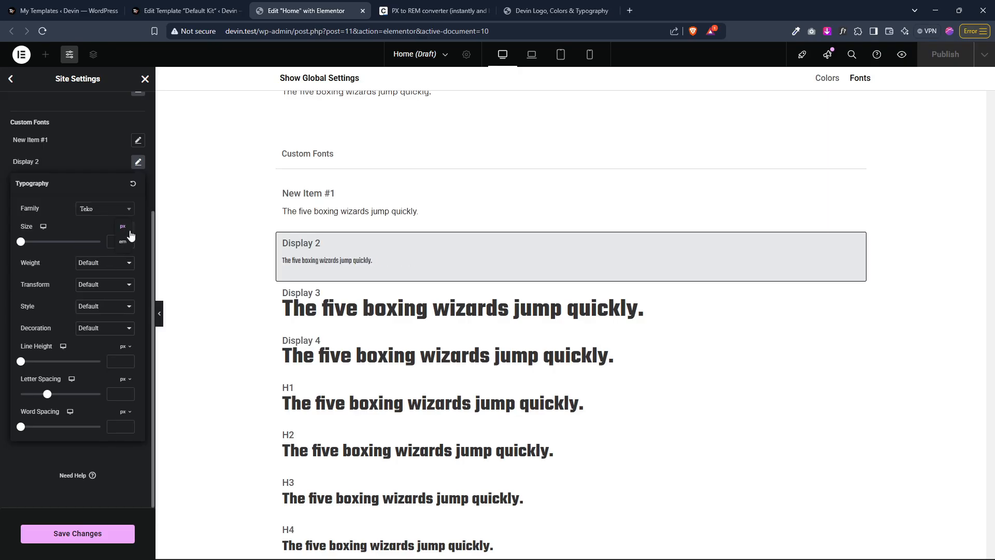
# Step: Set the Display 2 style's font size to 3.25 rem
pyautogui.click(126, 227)
pyautogui.click(126, 261)
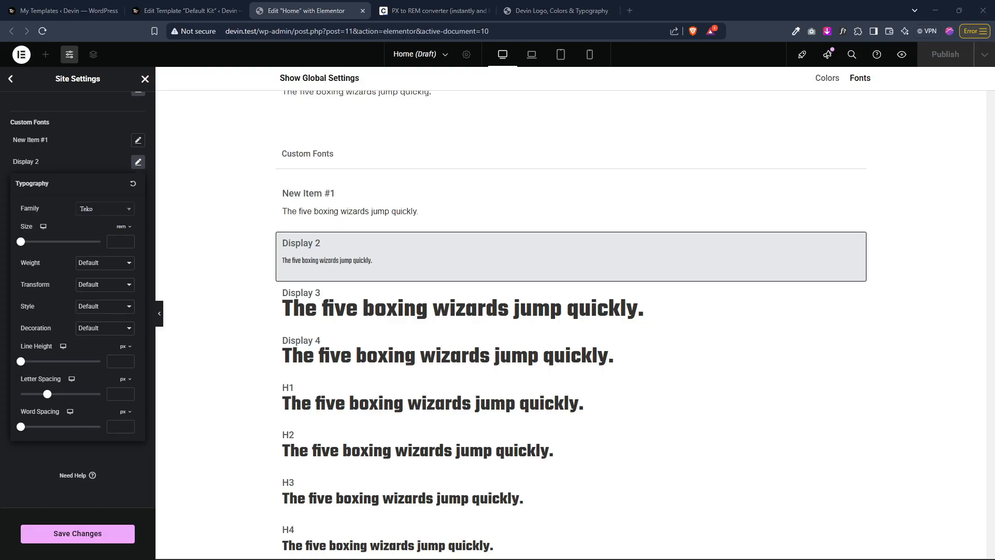
pyautogui.click(120, 240)
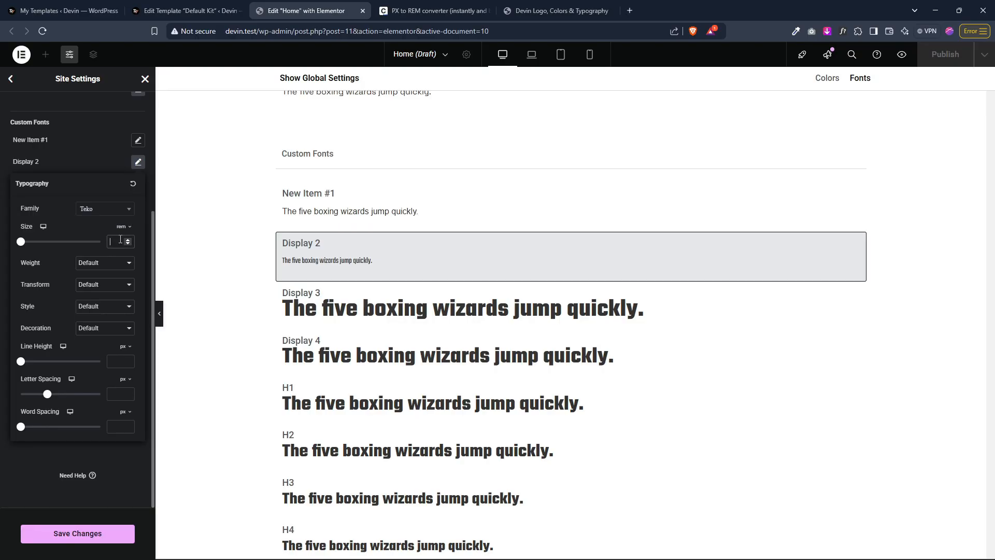
pyautogui.write('3.25')
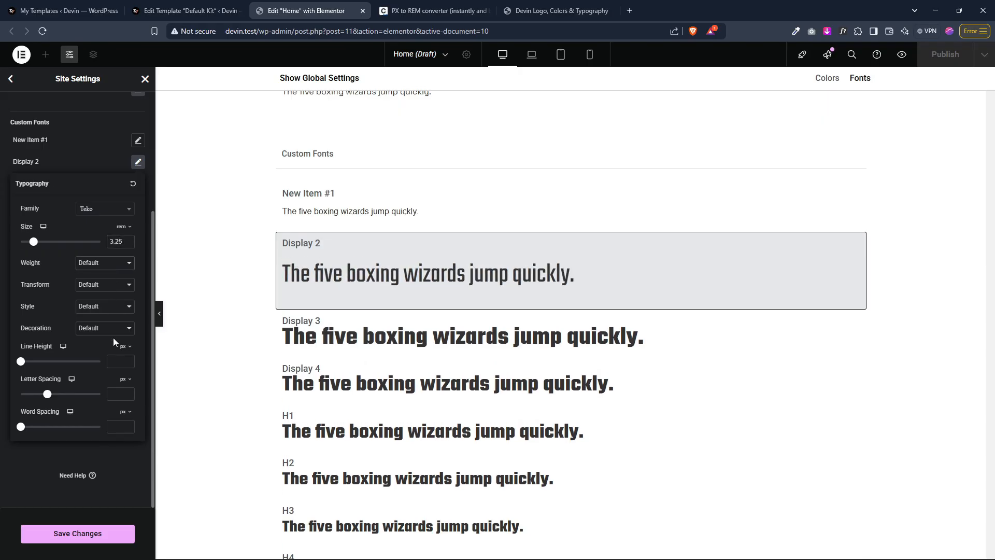
# Step: Set the Display 2 style's weight to 800 (Extra Bold) and its line height to 1.2 rem
pyautogui.click(114, 364)
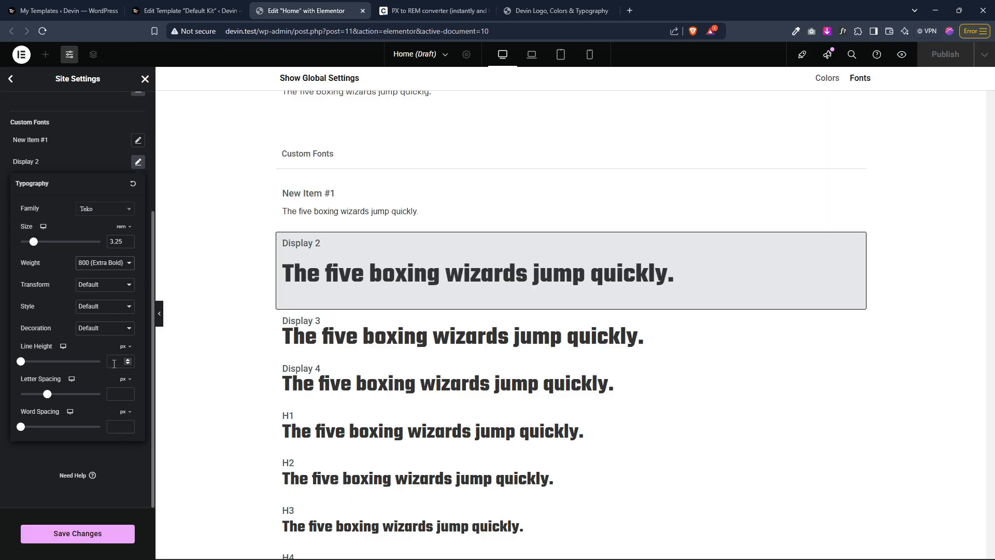
pyautogui.click(124, 347)
pyautogui.click(121, 363)
pyautogui.write('1.2')
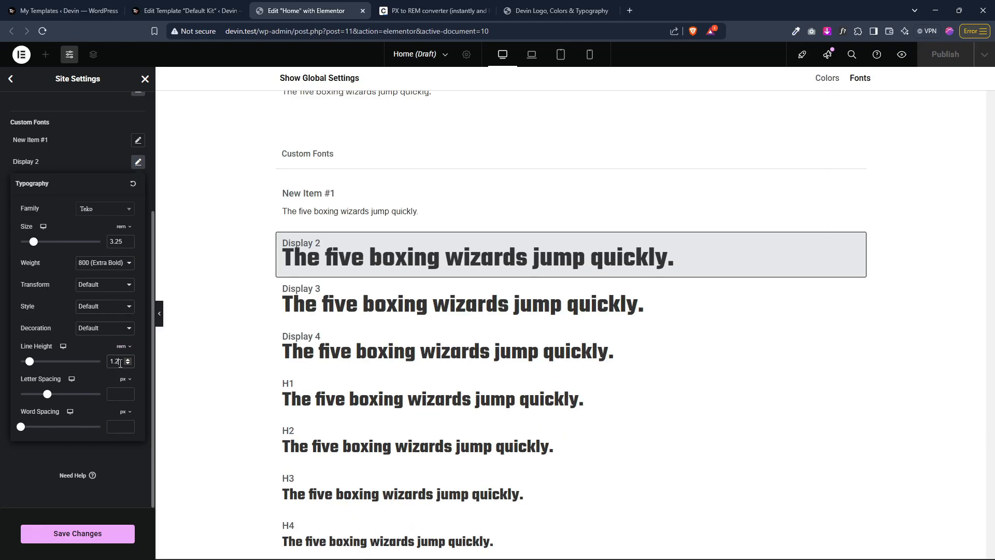
# Step: Rename the custom font style New Item #1 to Display 1
pyautogui.click(47, 141)
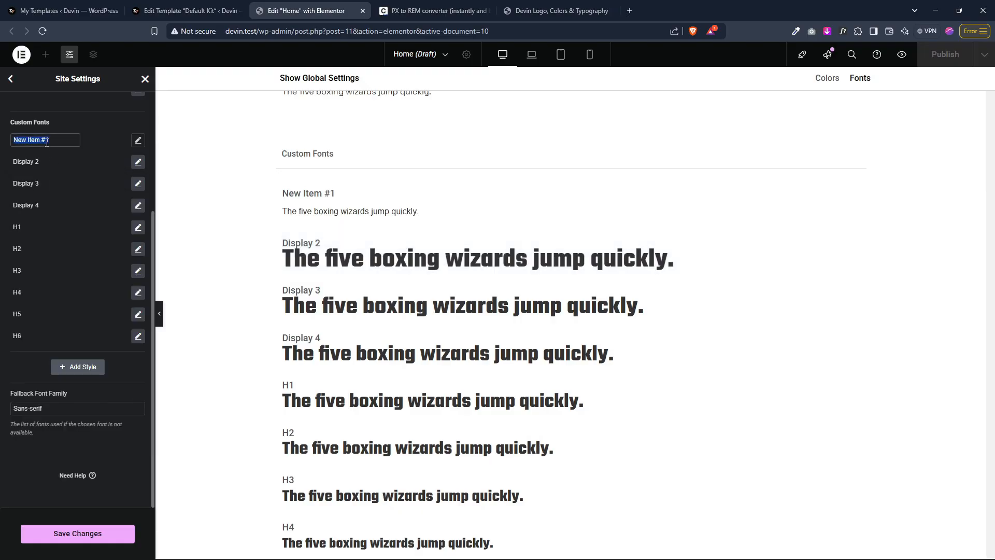
pyautogui.write('Display 1')
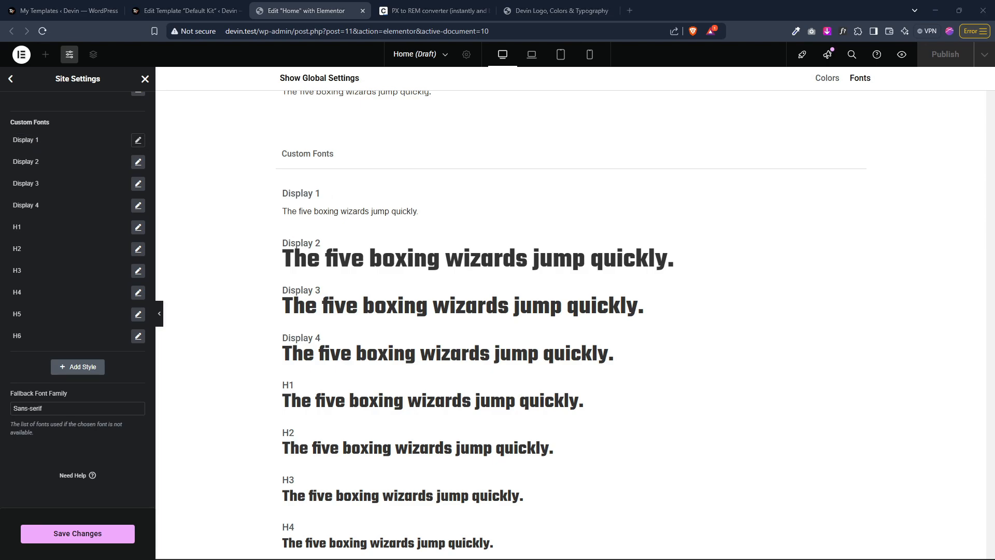
# Step: Set the Display 1 style's font family to Teko
pyautogui.click(138, 140)
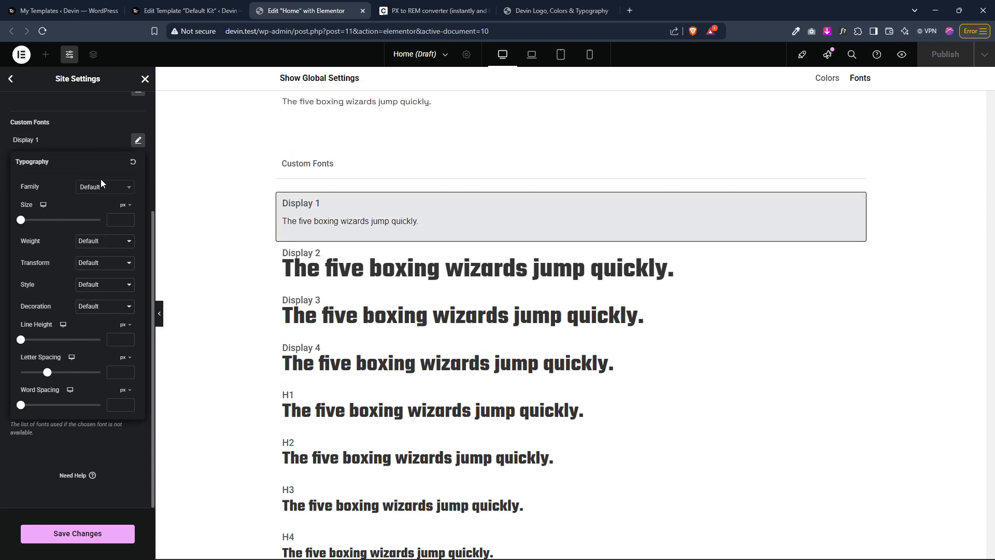
pyautogui.click(102, 186)
pyautogui.write('teko')
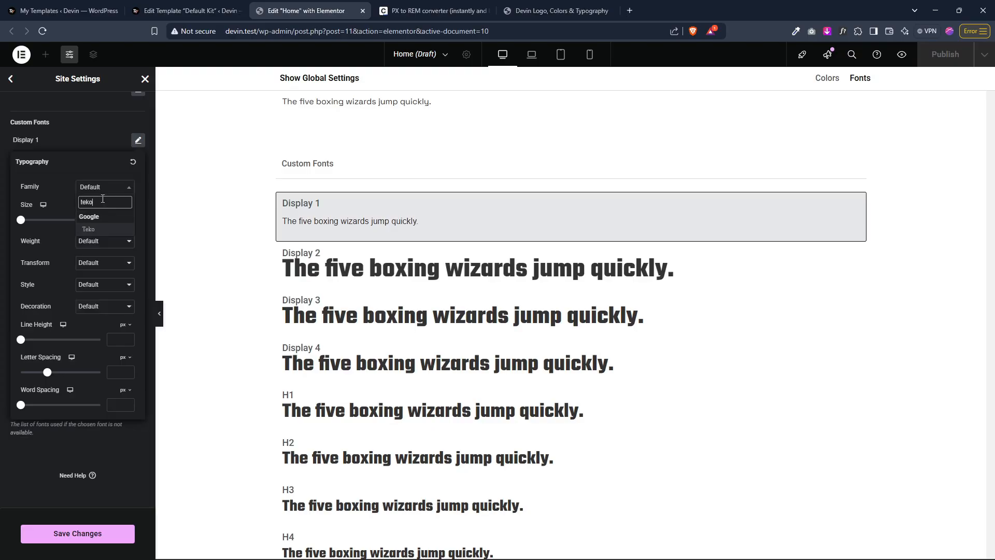
pyautogui.click(101, 230)
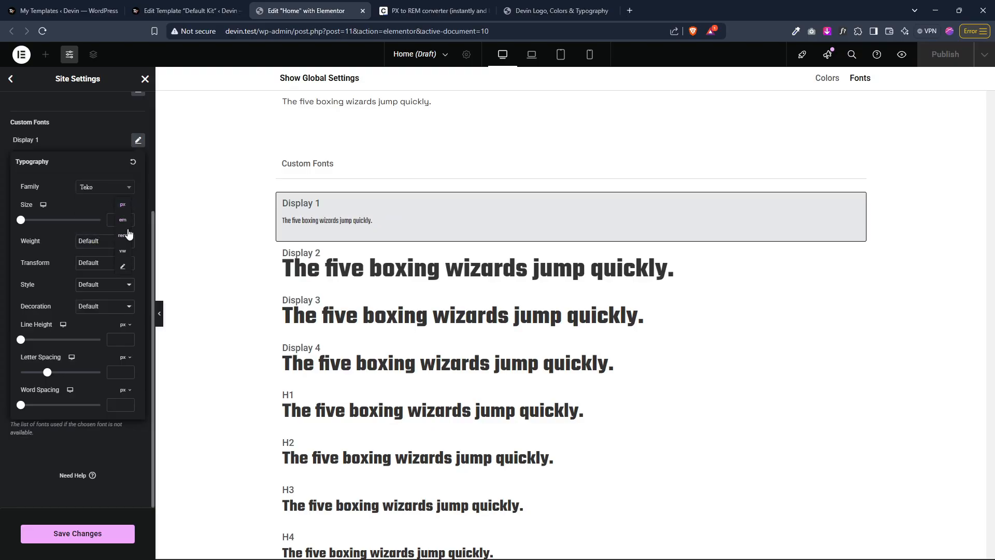
# Step: Set the Display 1 style's font size to 3.5 rem and its weight to 800 (Extra Bold)
pyautogui.click(118, 220)
pyautogui.write('3.5')
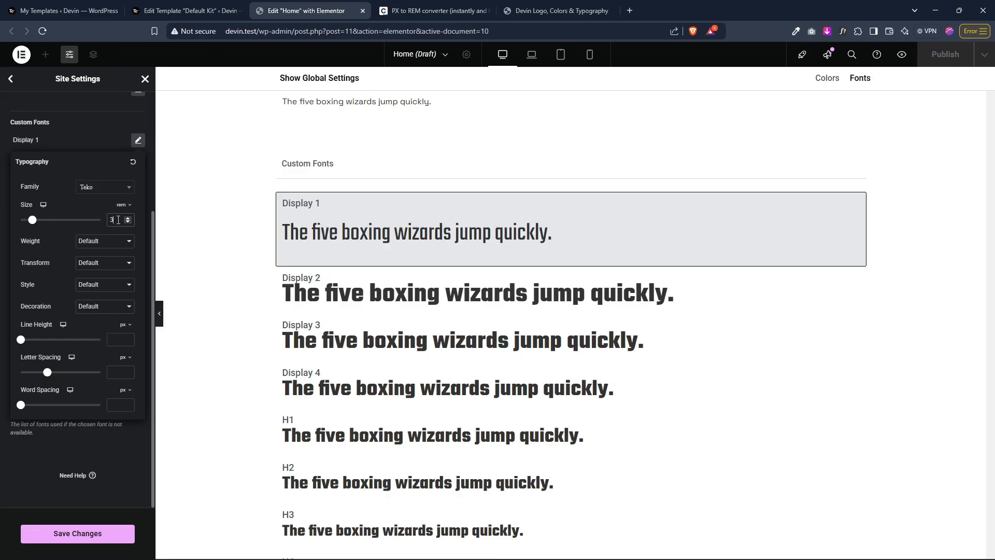
pyautogui.click(105, 245)
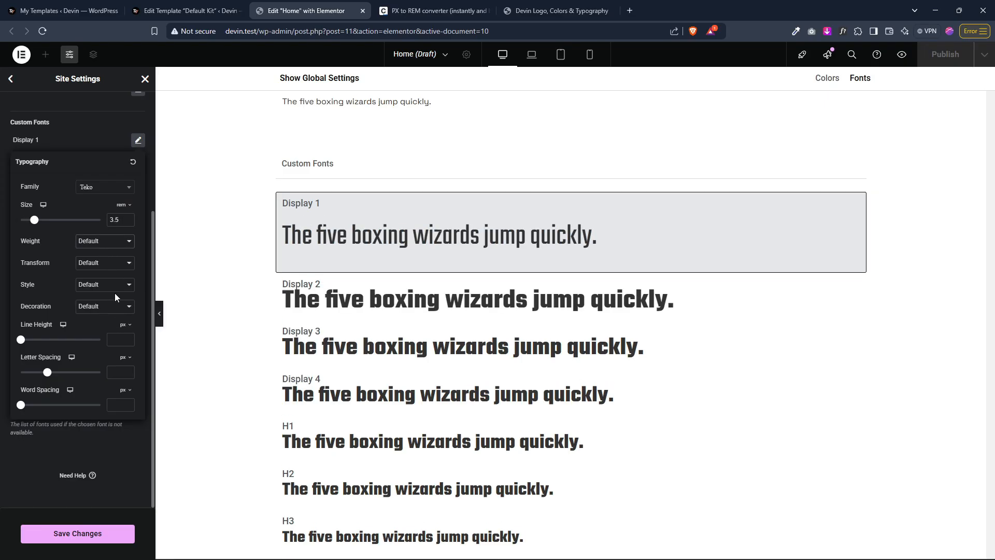
pyautogui.click(114, 338)
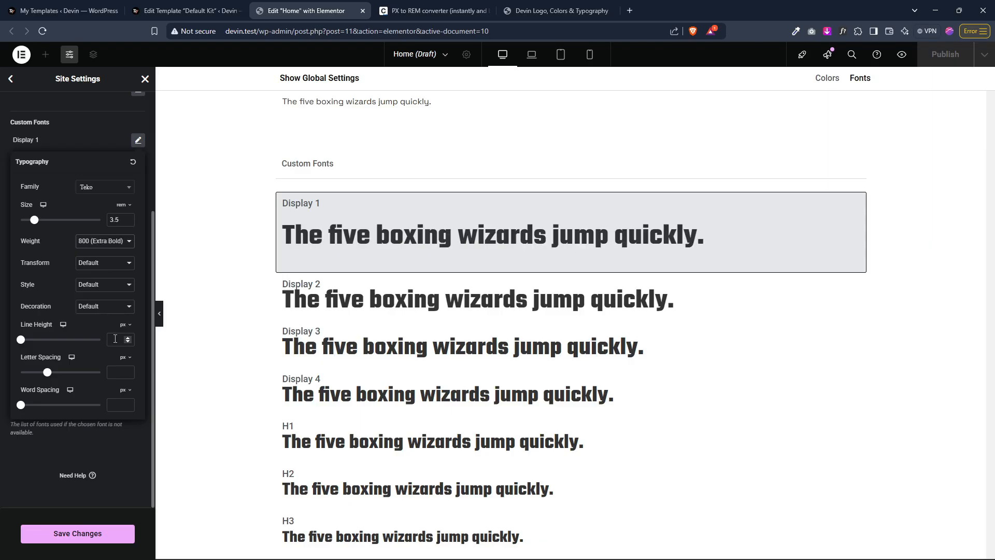
# Step: Set the Display 1 style's line height to 1.2 rem and save the site settings
pyautogui.click(123, 325)
pyautogui.click(124, 362)
pyautogui.write('1.2')
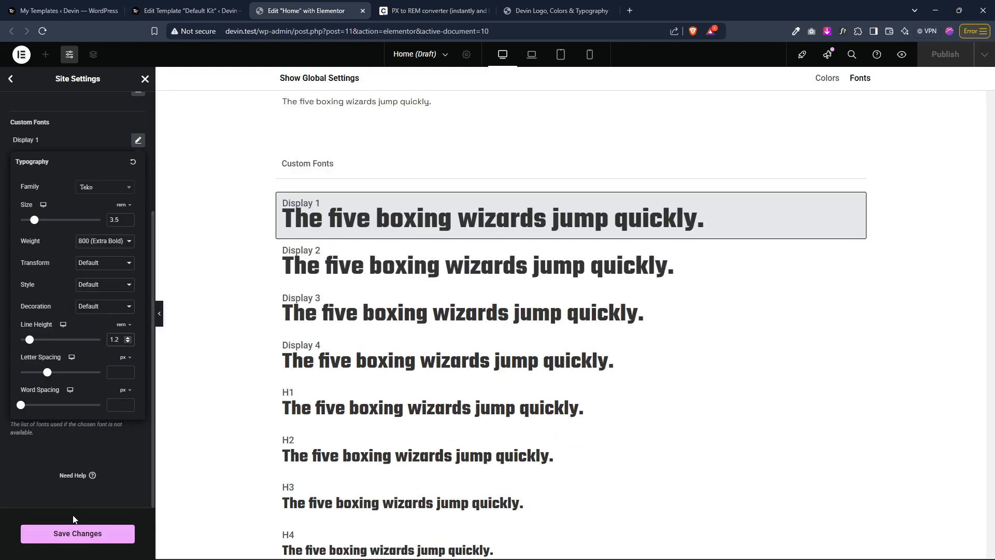
pyautogui.click(45, 481)
pyautogui.click(63, 534)
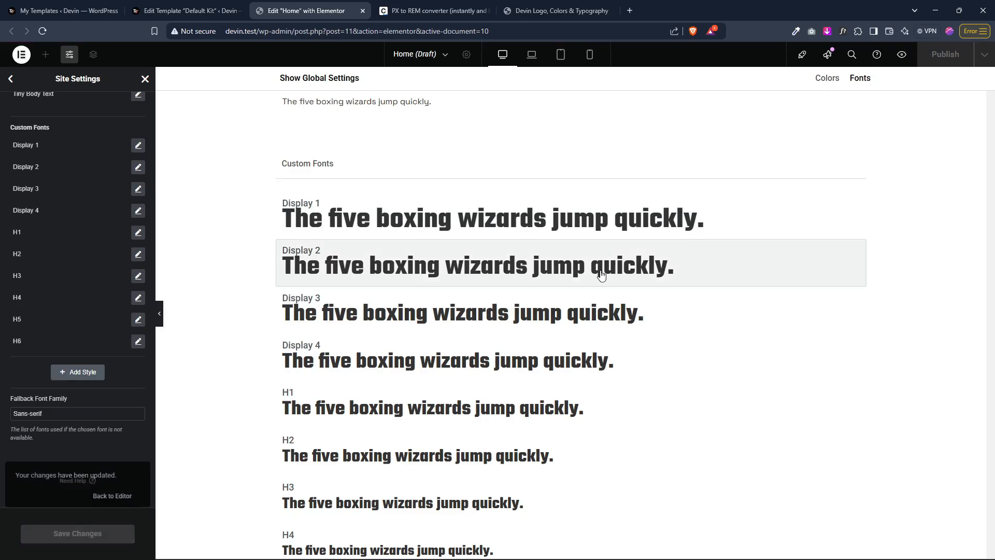
# Step: Switch to the tablet preview and set the Display 1 style's tablet line height to 3 rem
pyautogui.click(561, 58)
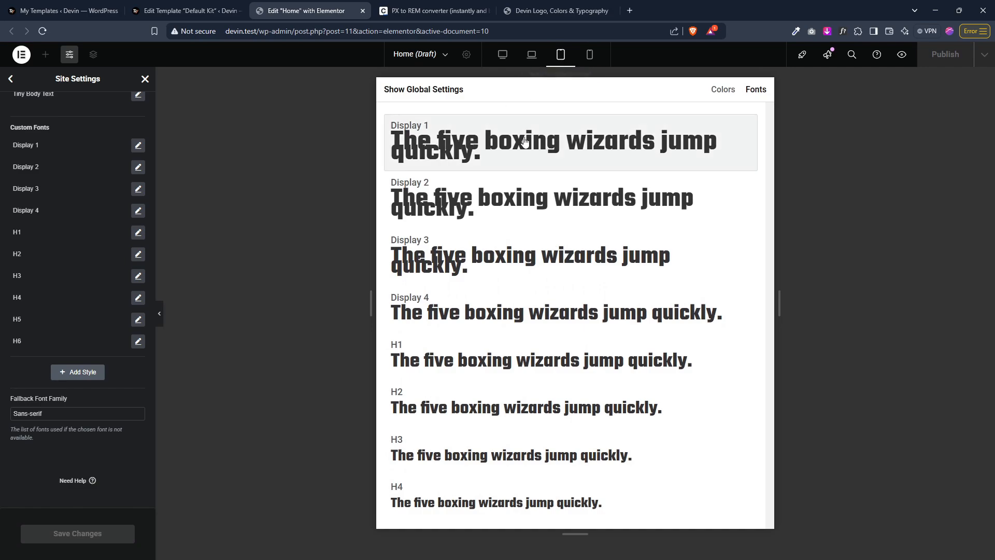
pyautogui.click(492, 153)
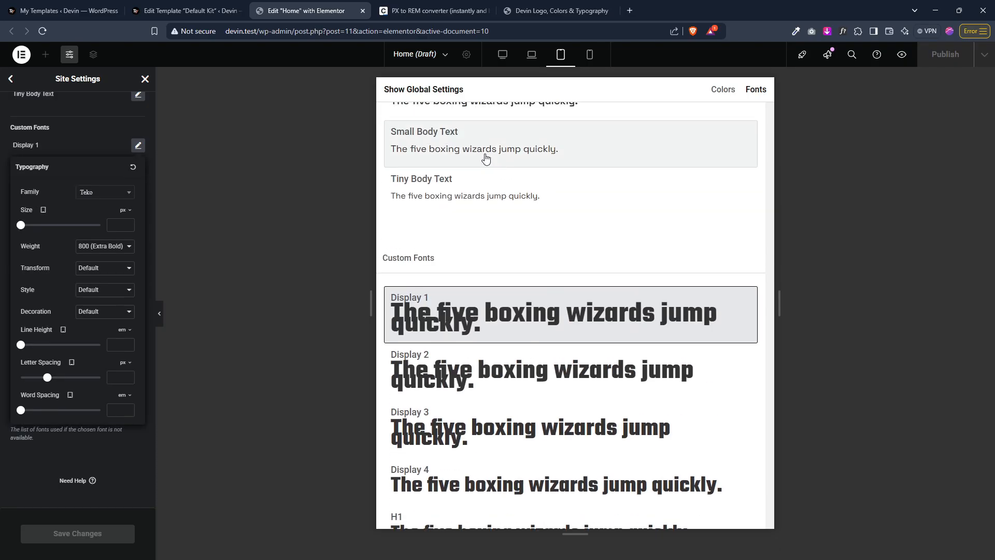
pyautogui.click(130, 335)
pyautogui.click(124, 363)
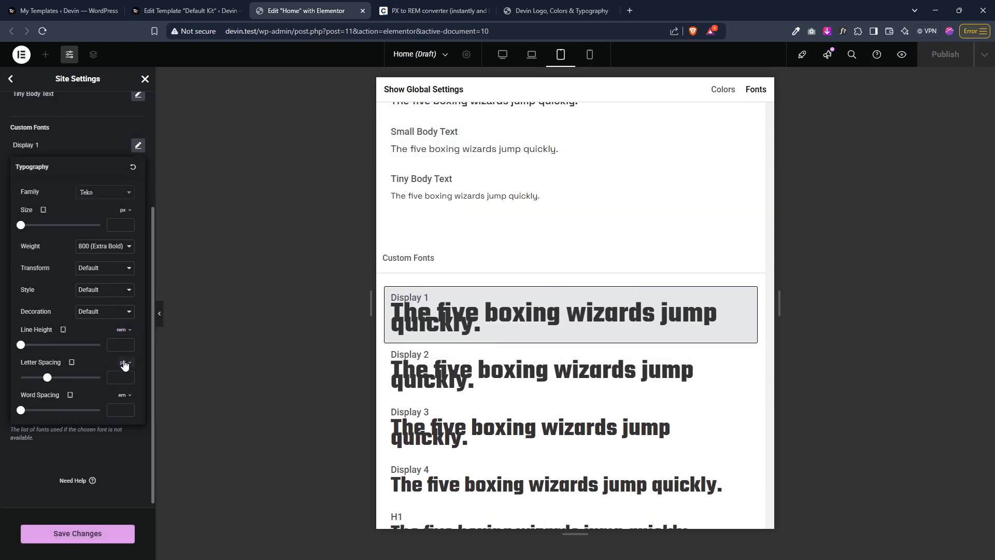
pyautogui.click(117, 343)
pyautogui.write('1.2')
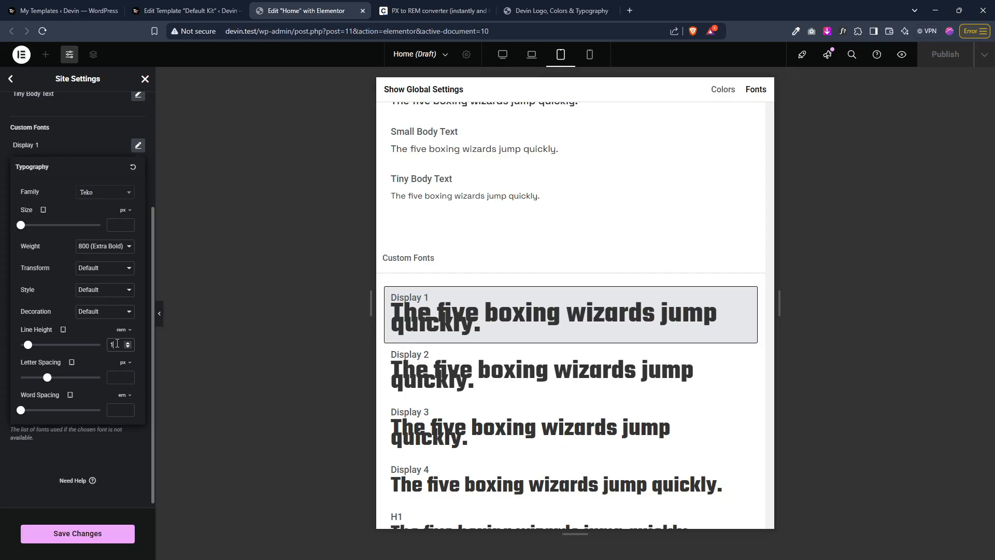
pyautogui.click(128, 343)
pyautogui.click(127, 342)
pyautogui.click(128, 343)
pyautogui.click(128, 343)
pyautogui.click(127, 342)
pyautogui.click(127, 343)
pyautogui.click(128, 343)
pyautogui.click(128, 343)
pyautogui.click(128, 343)
pyautogui.click(128, 343)
pyautogui.click(128, 344)
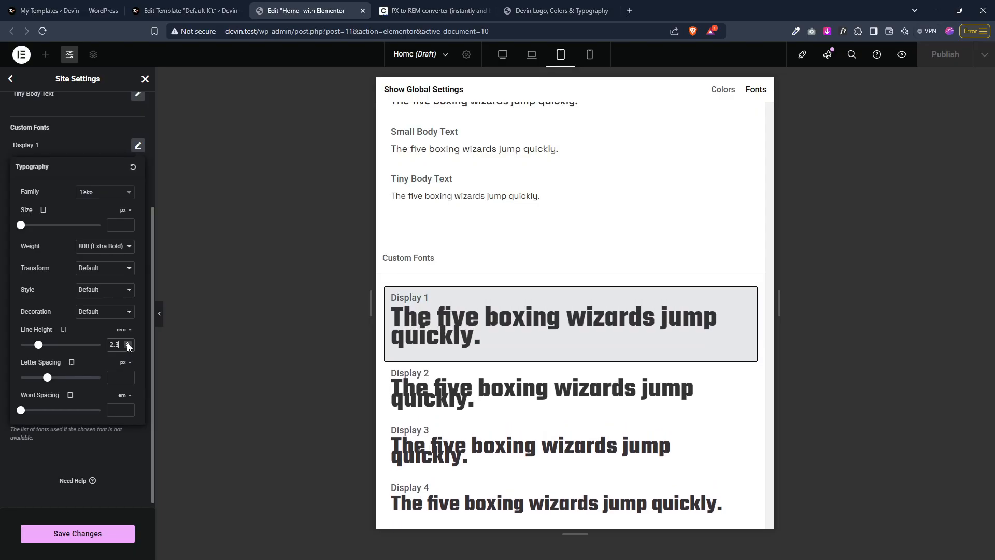
pyautogui.click(129, 343)
pyautogui.click(128, 344)
pyautogui.click(128, 343)
pyautogui.click(128, 343)
pyautogui.click(128, 343)
pyautogui.click(128, 344)
pyautogui.click(128, 343)
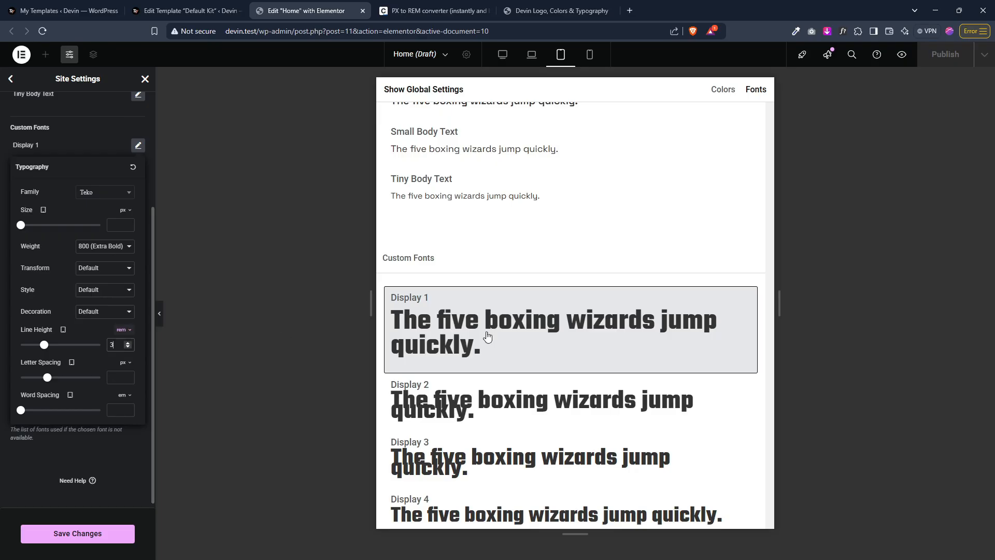
# Step: Set the Display 2 style's tablet line height to 3 rem
pyautogui.click(488, 406)
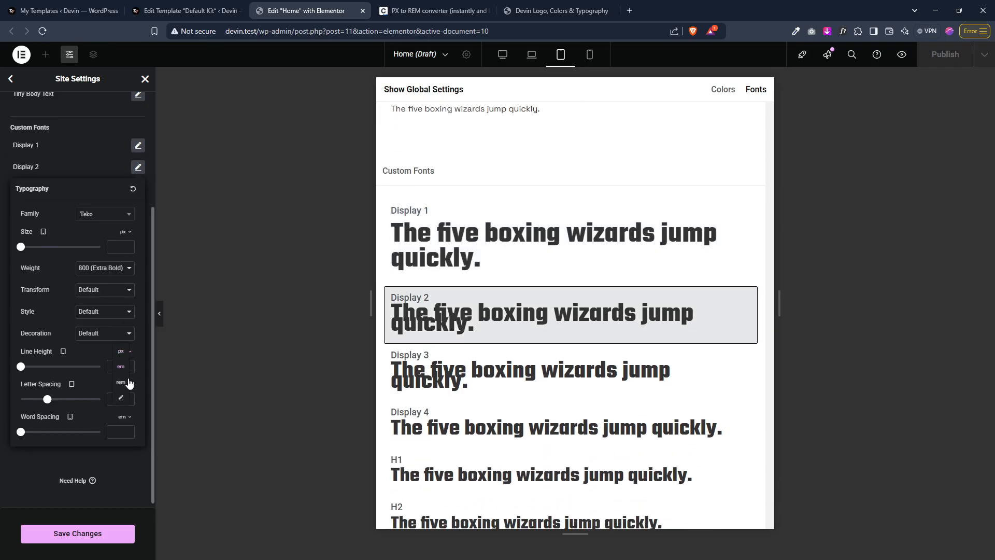
pyautogui.click(121, 382)
pyautogui.click(119, 367)
pyautogui.write('3')
# Step: Set the Display 3 style's tablet line height to 3 rem
pyautogui.click(465, 414)
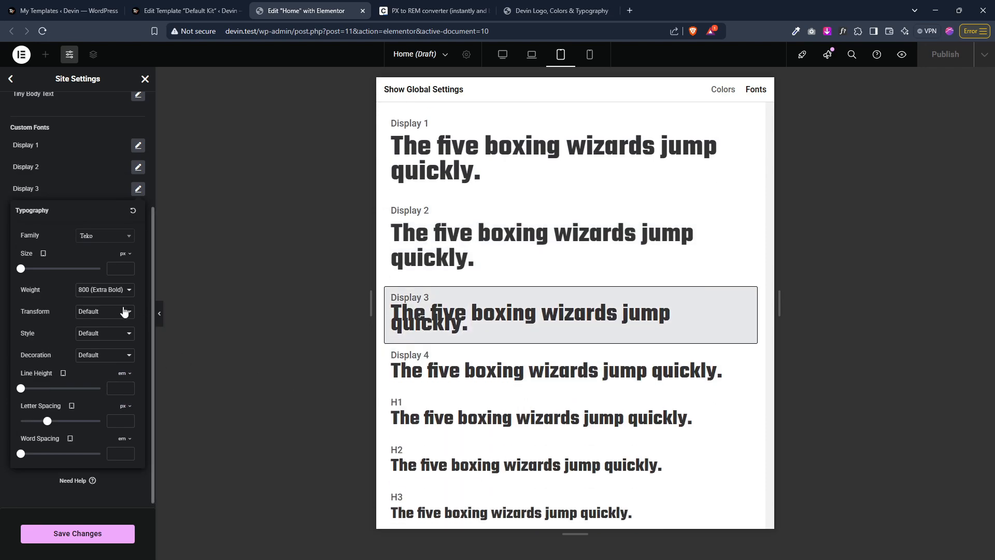
pyautogui.click(124, 374)
pyautogui.write('3')
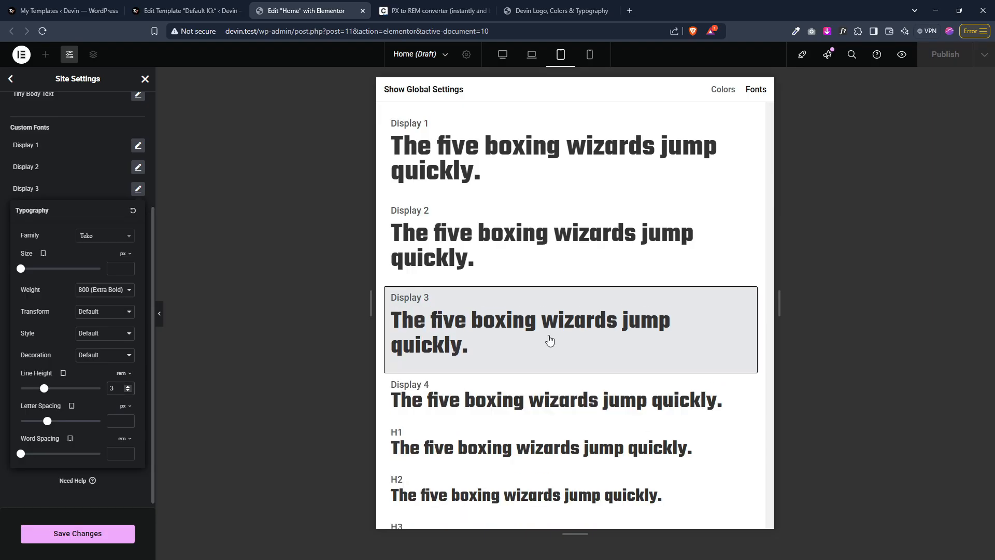
# Step: Save the tablet typography changes and switch the preview to mobile portrait
pyautogui.click(482, 411)
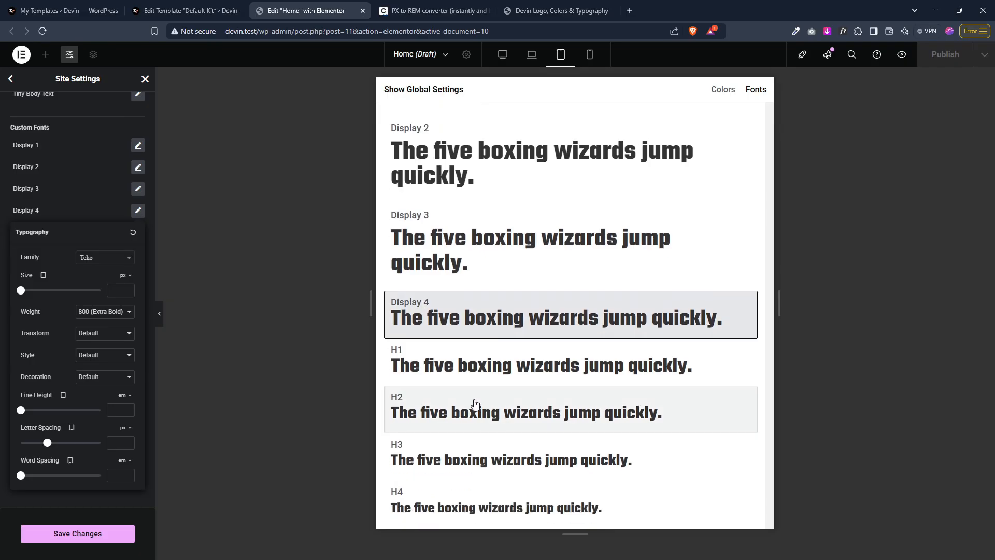
pyautogui.click(94, 536)
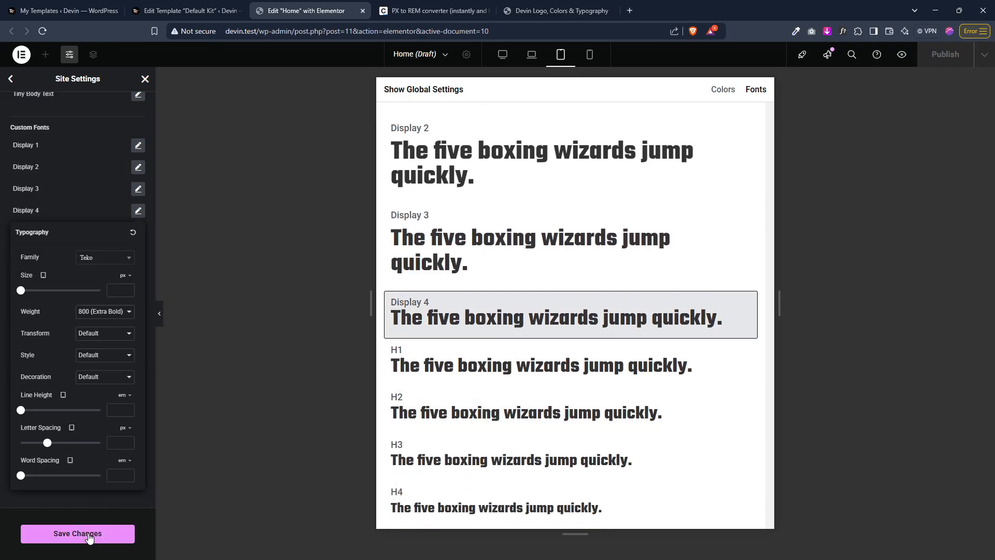
pyautogui.click(590, 54)
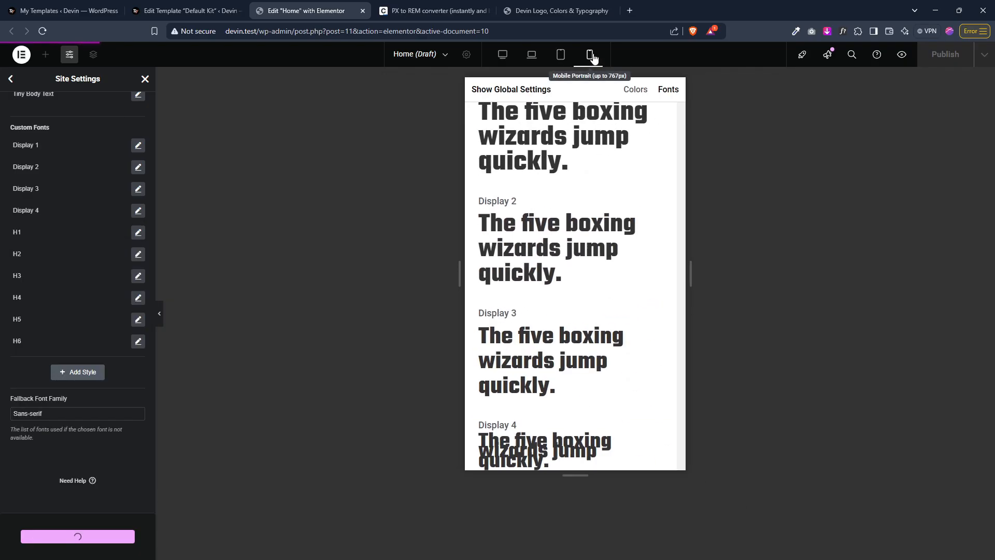